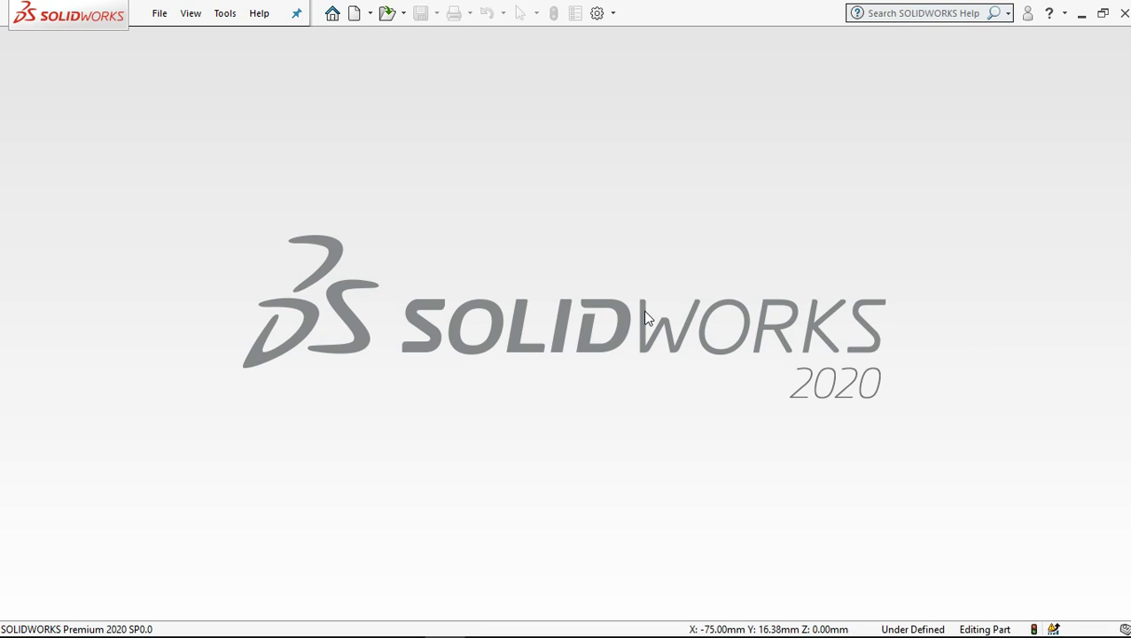
Step: Create a new blank part document (Part5)
click(355, 14)
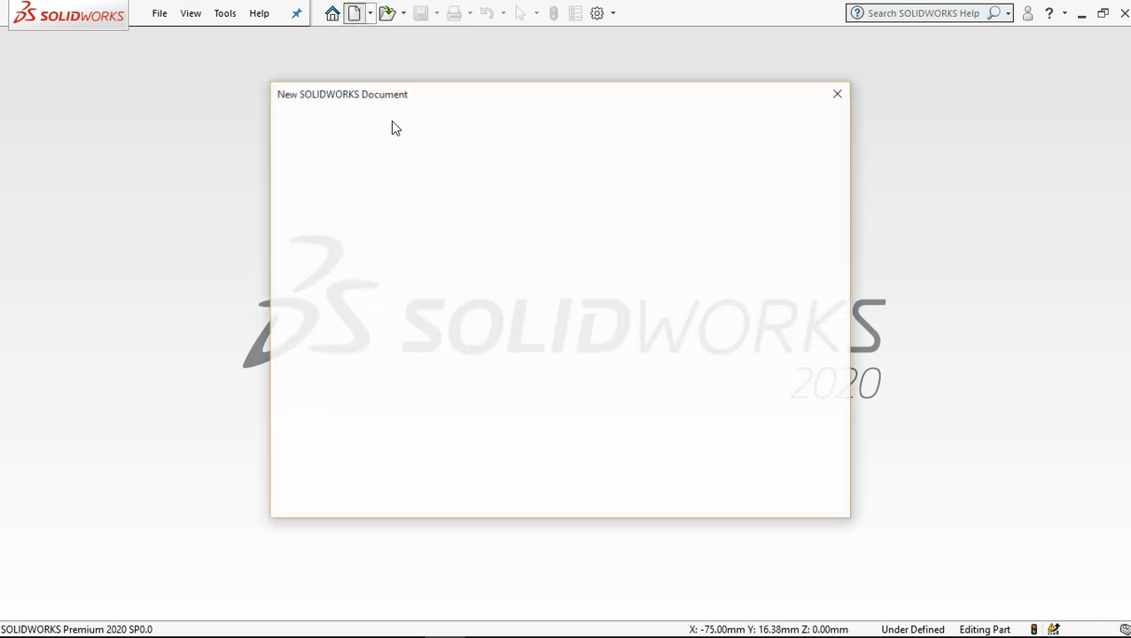
click(638, 478)
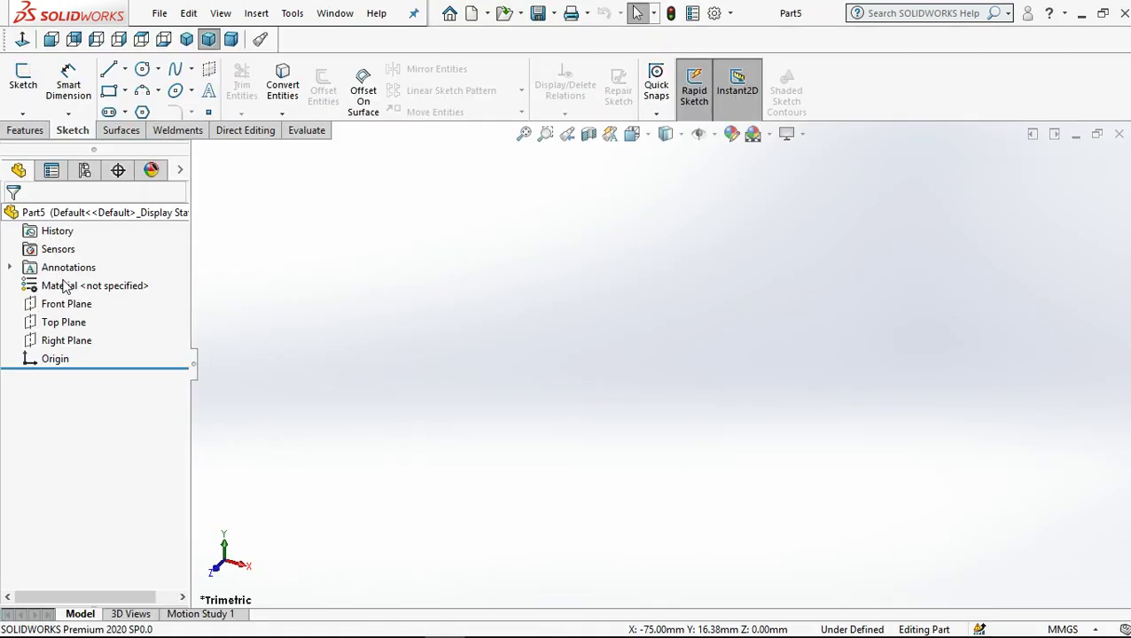
Step: On the Front Plane, draw a closed six-line stepped profile starting at the origin
click(63, 305)
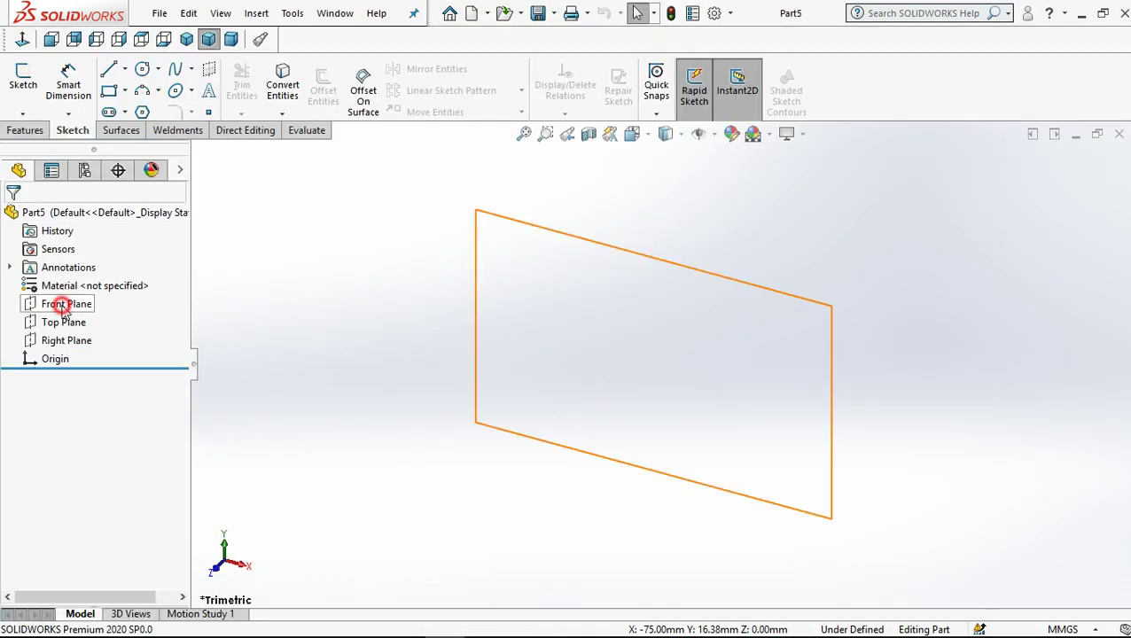
click(79, 303)
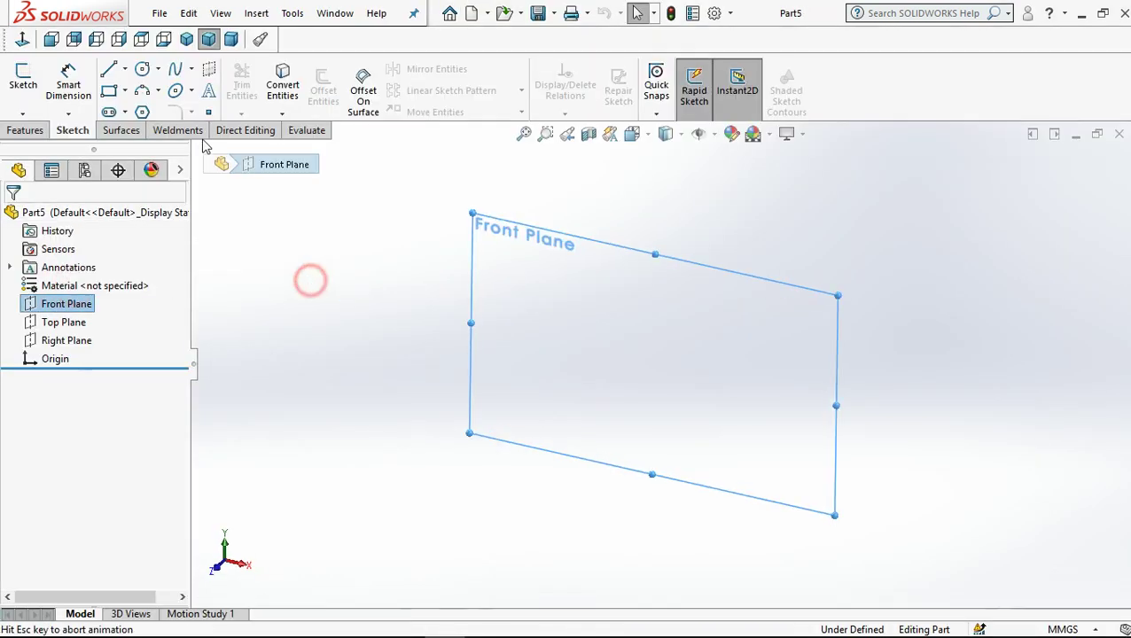
key(l)
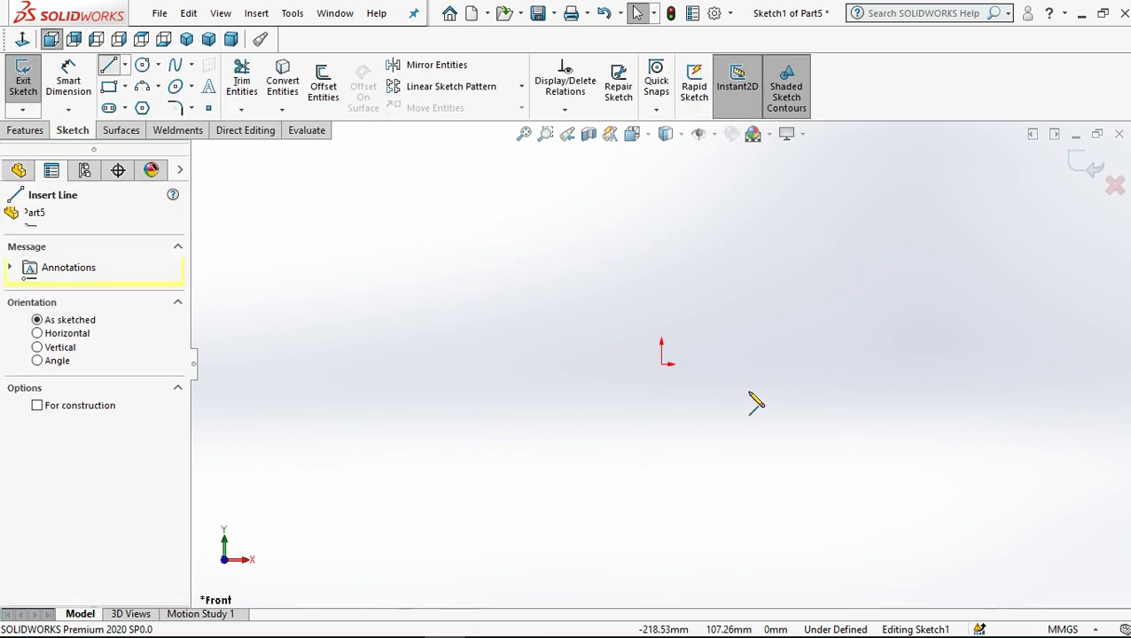
click(661, 305)
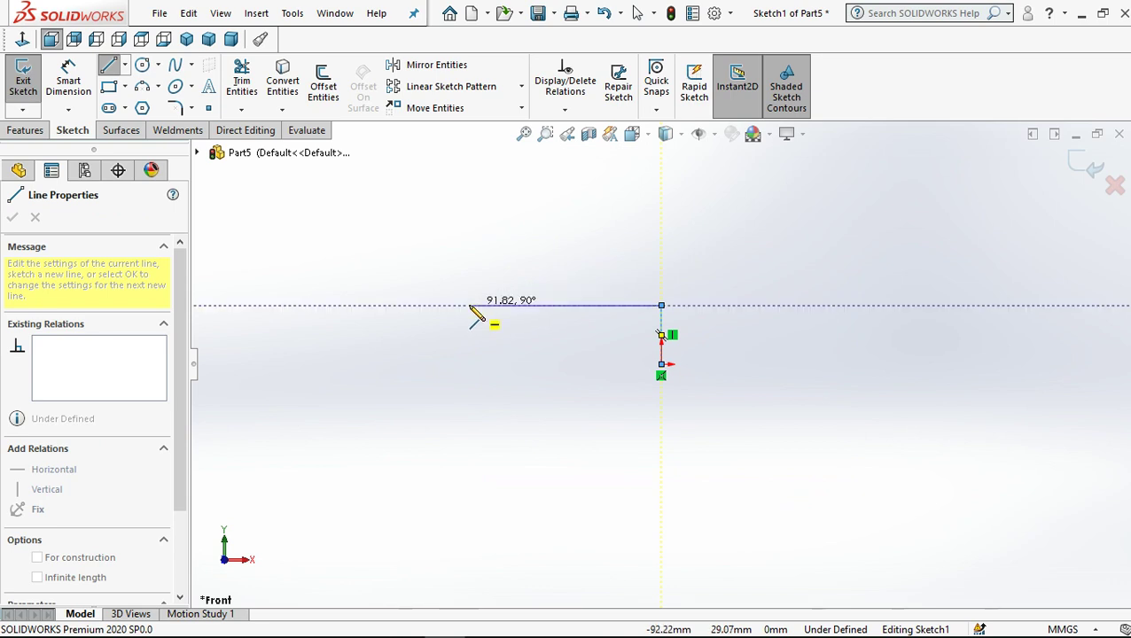
click(234, 305)
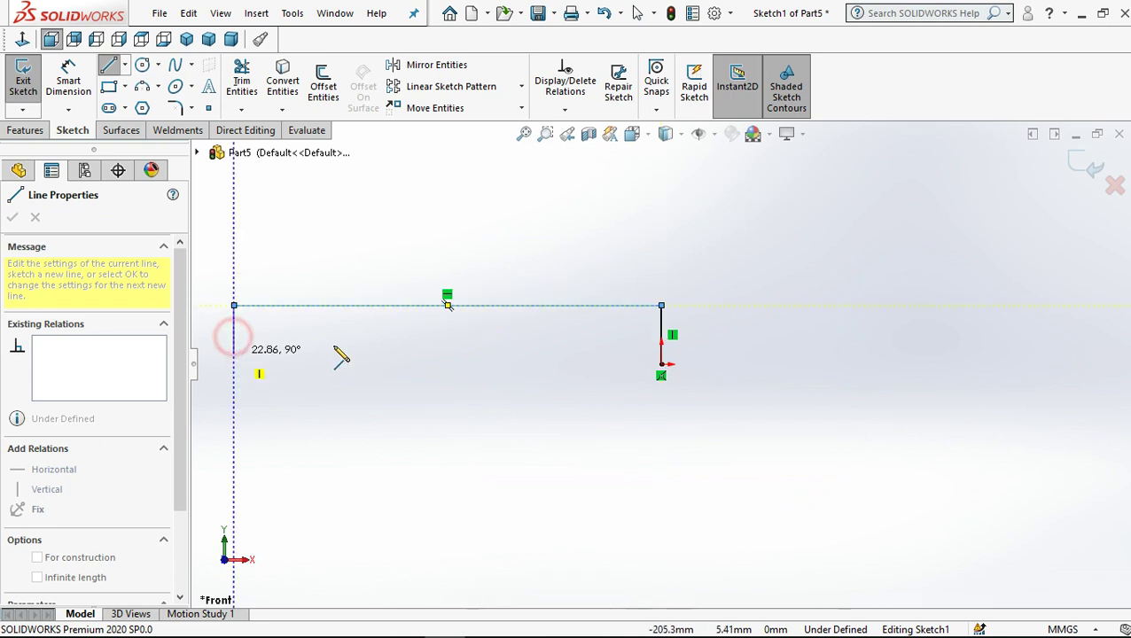
click(234, 334)
click(372, 334)
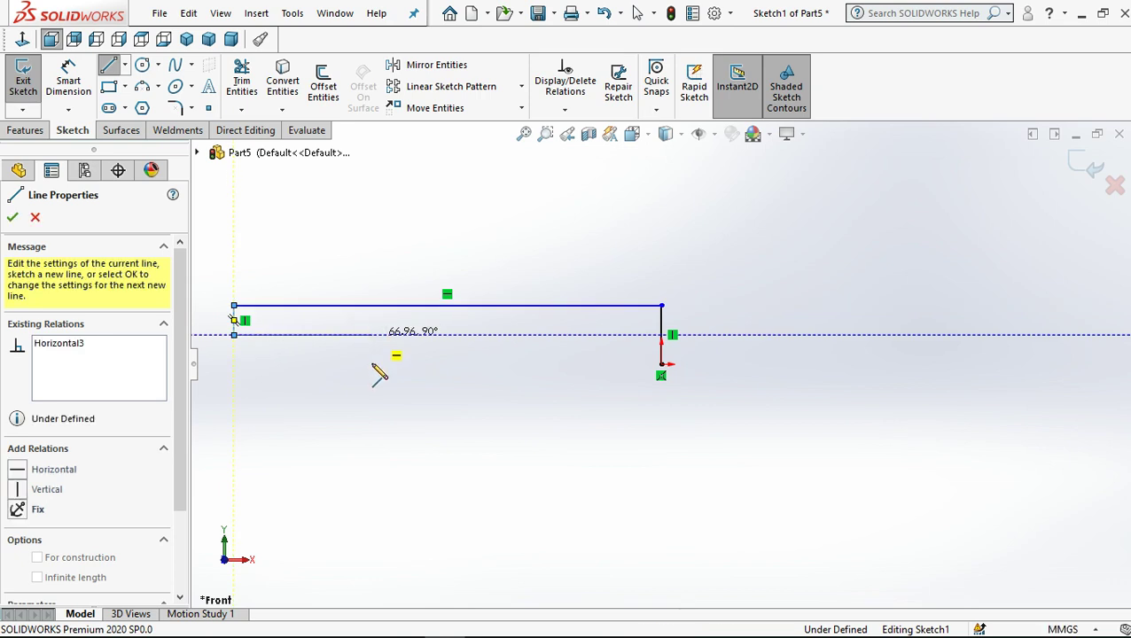
click(372, 363)
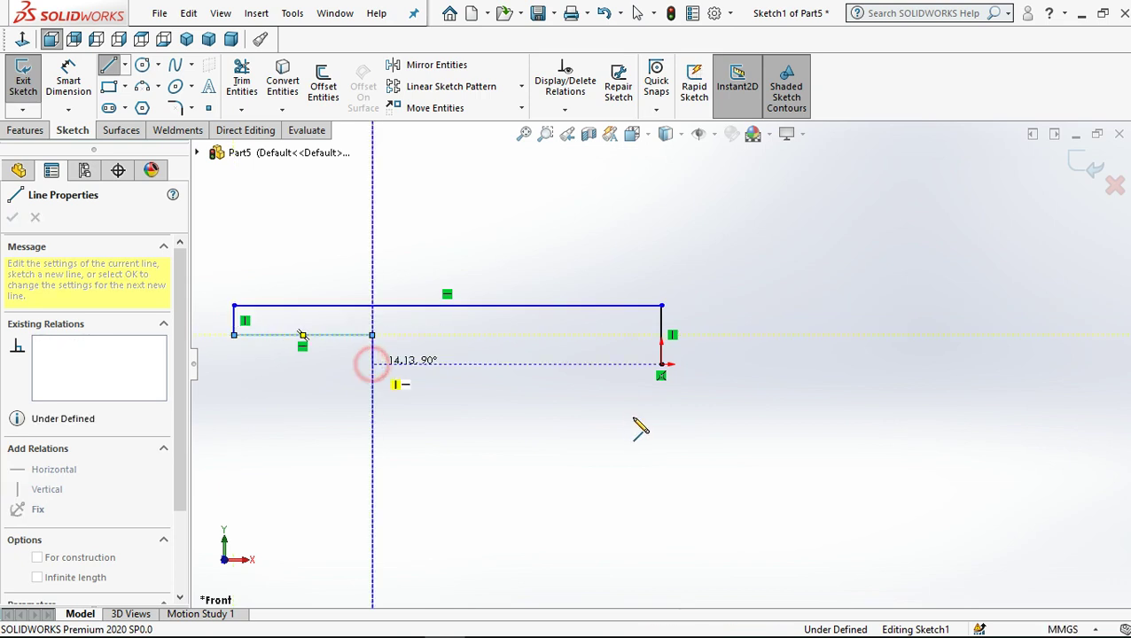
click(661, 363)
click(636, 13)
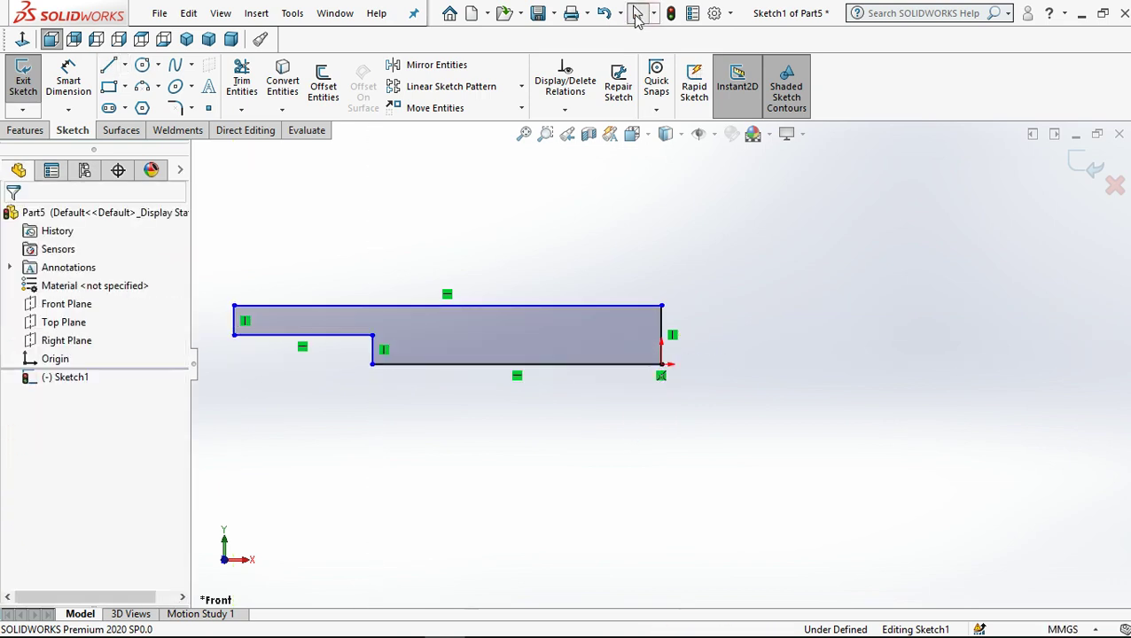
Step: Dimension the profile's overall width to 75 mm and overall height to 30 mm
click(68, 80)
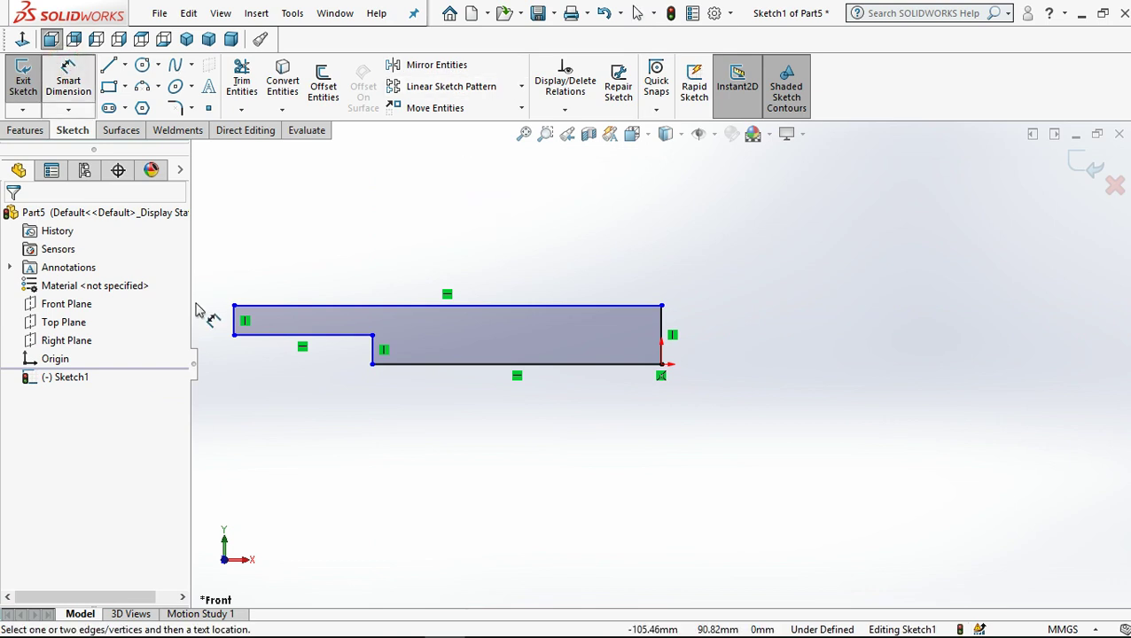
click(235, 321)
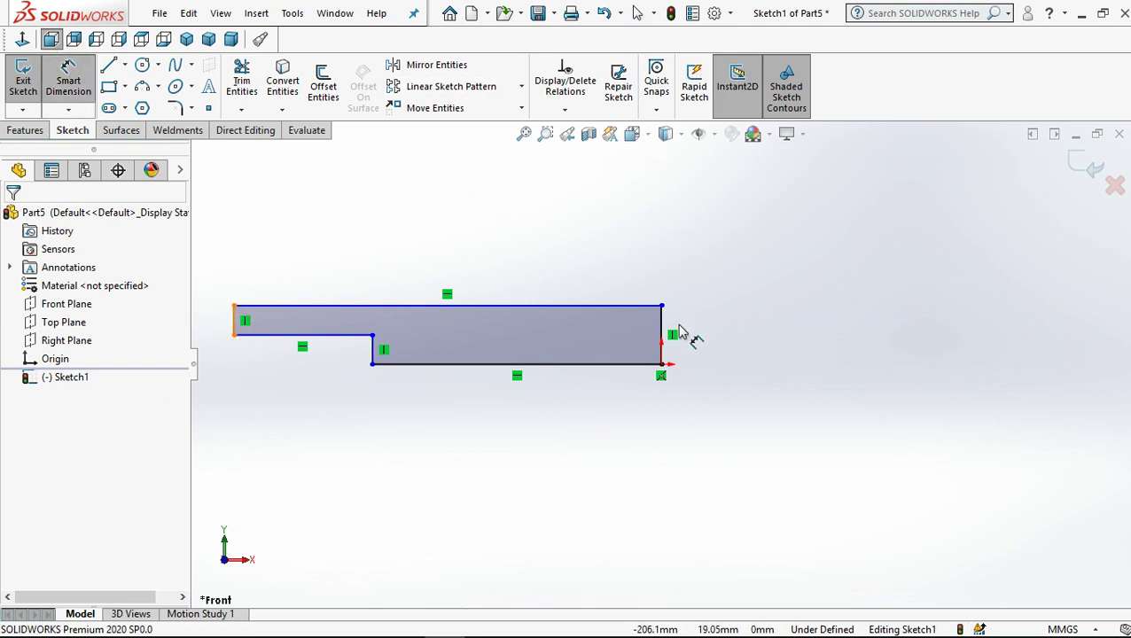
click(663, 333)
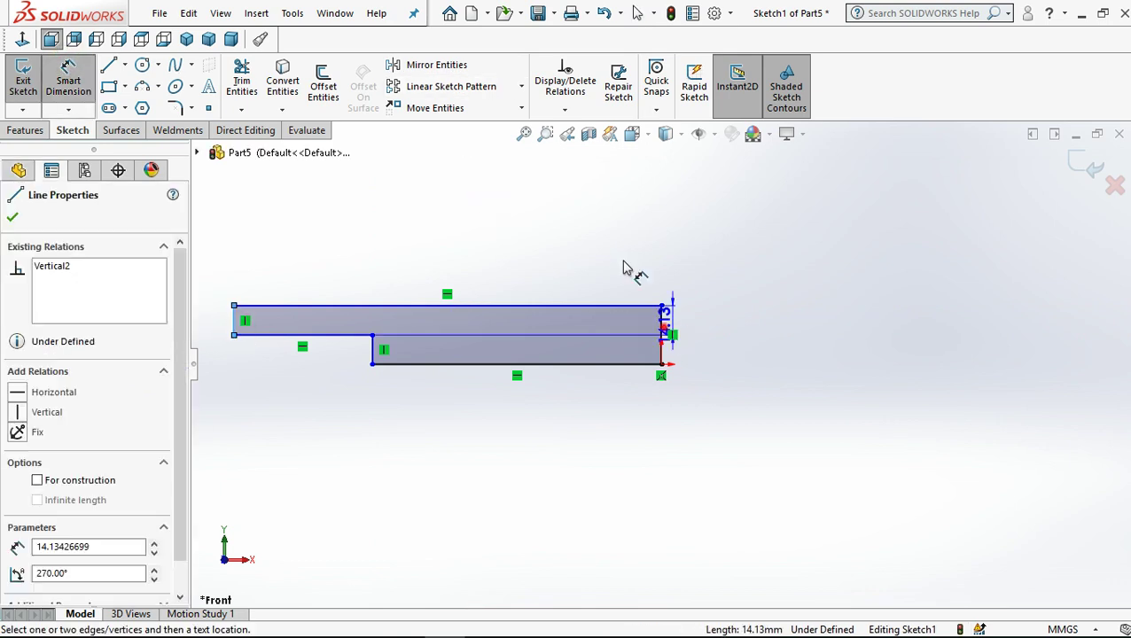
click(547, 248)
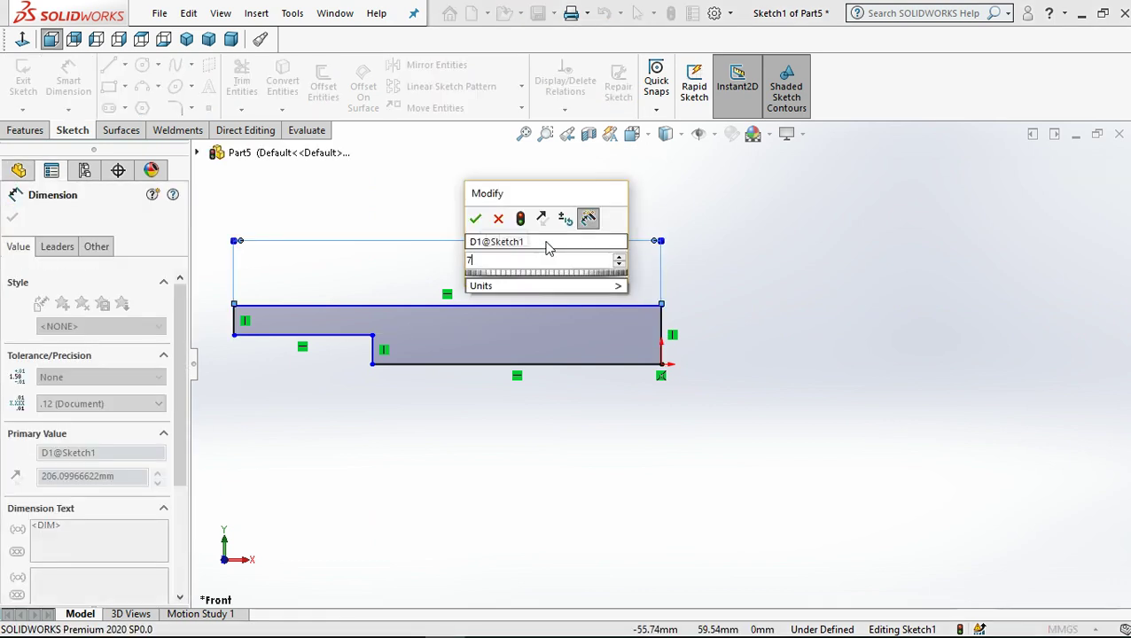
text(73)
key(BackSpace)
text(5)
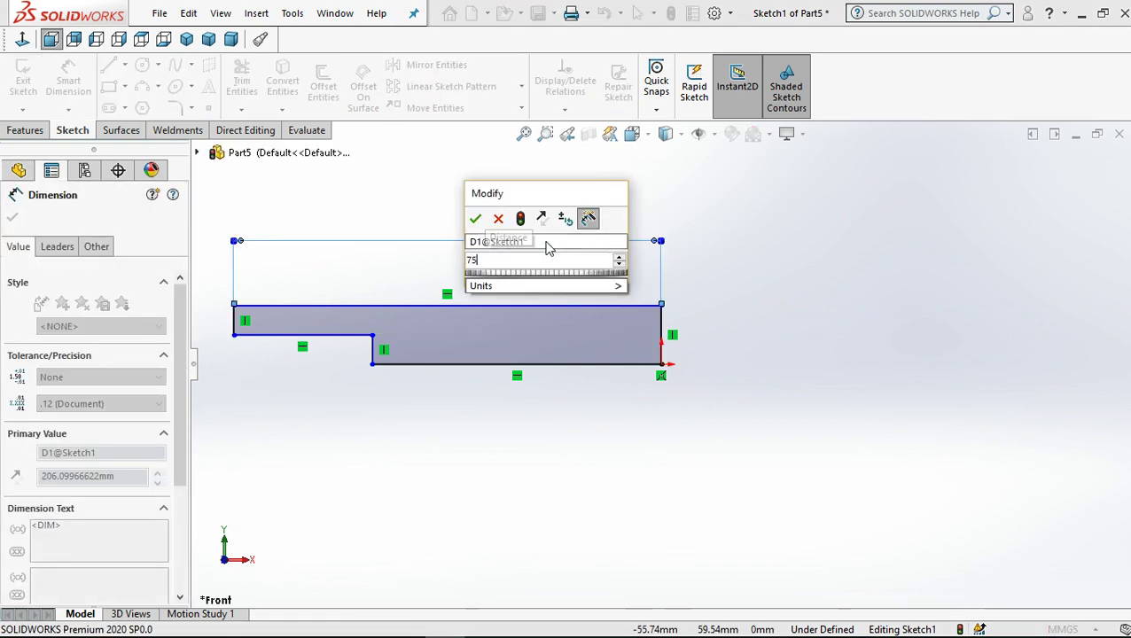
key(Return)
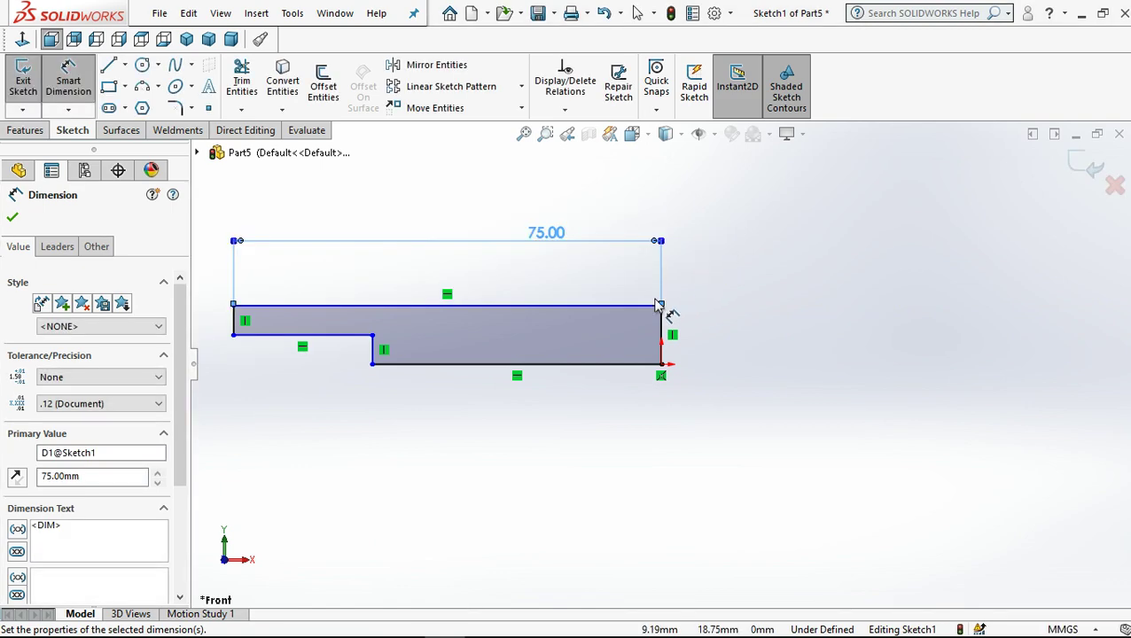
click(645, 306)
click(631, 364)
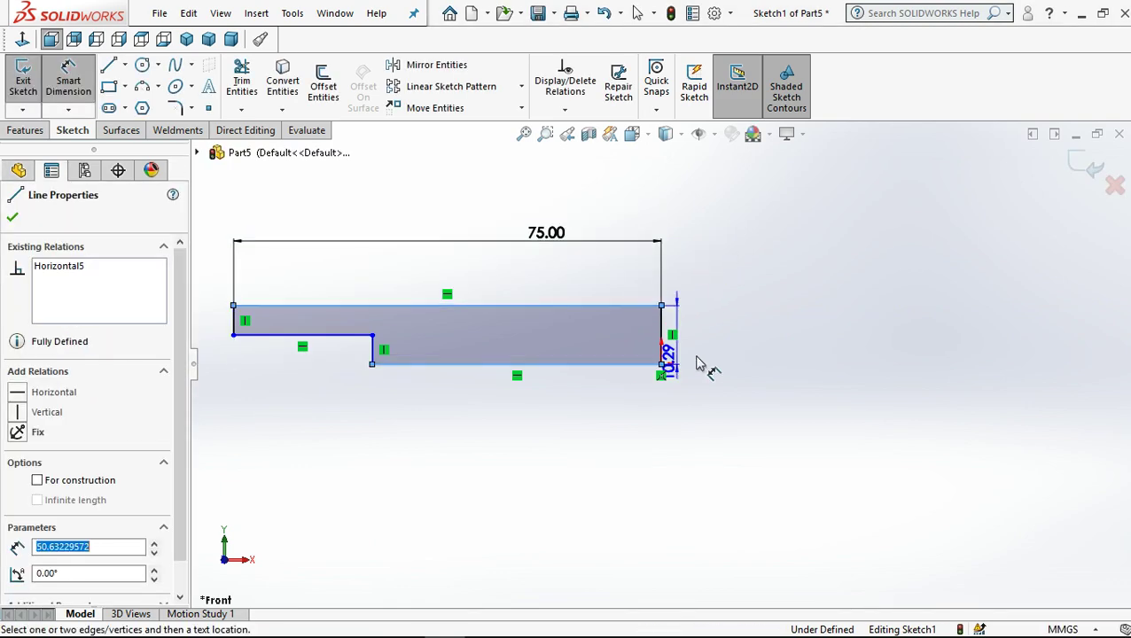
click(707, 341)
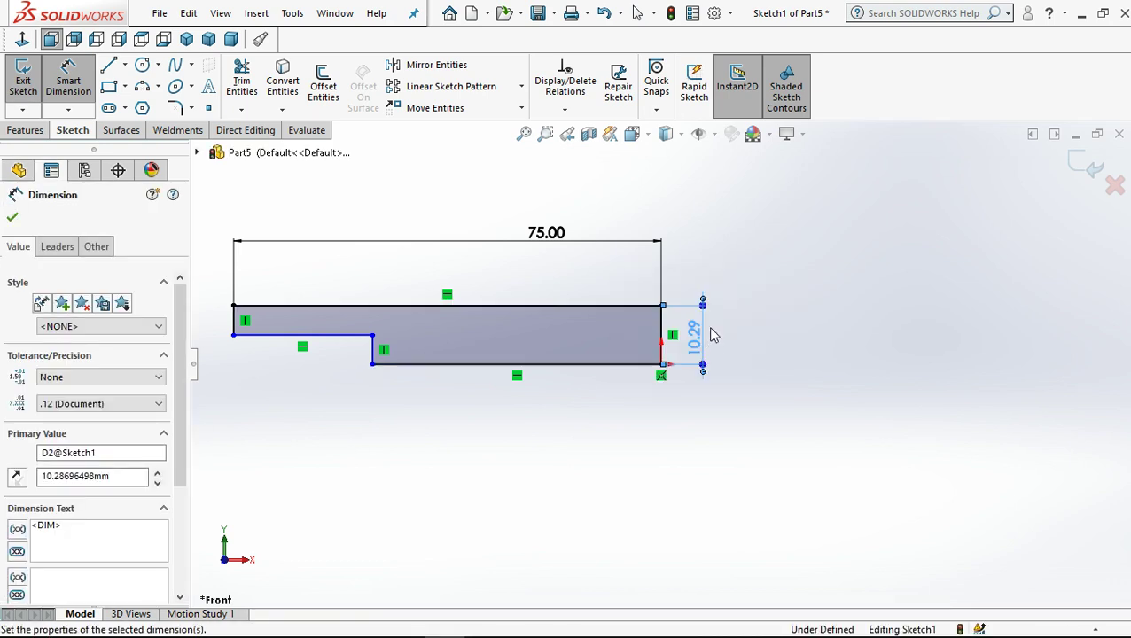
text(30)
key(Return)
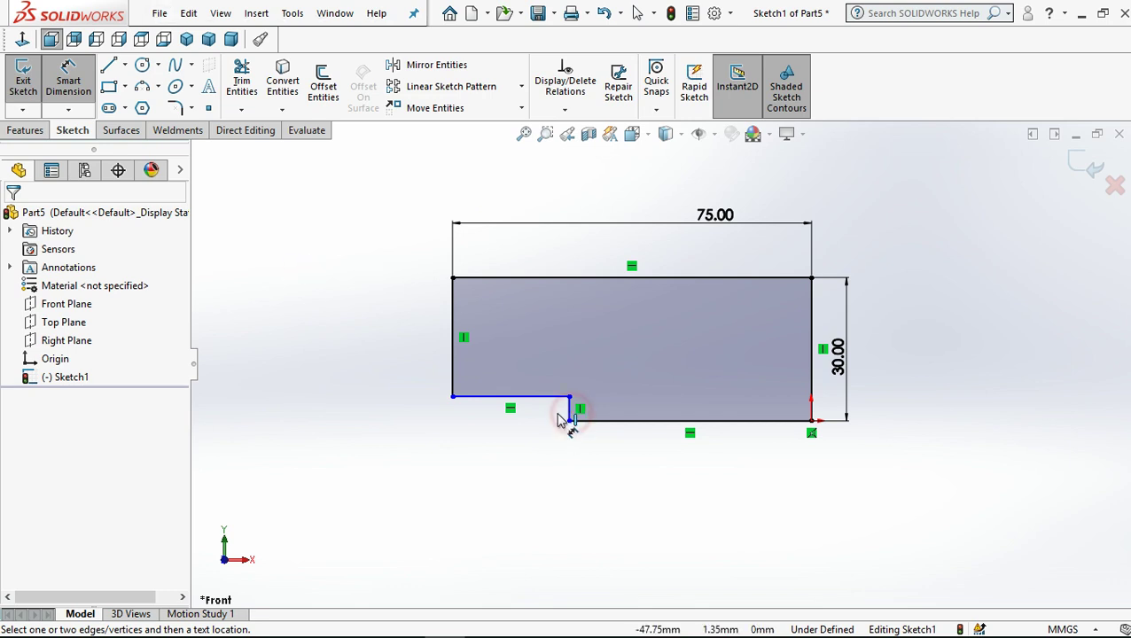
Step: Dimension the step to 12 mm high and 55 mm long, fully defining the sketch
click(413, 420)
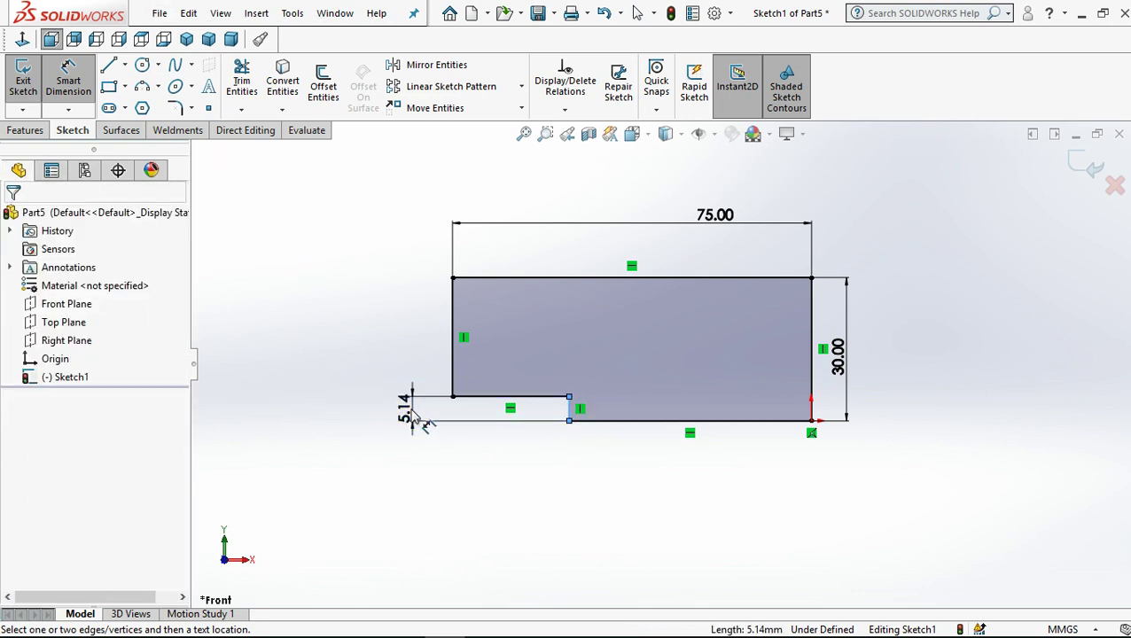
click(412, 417)
text(12)
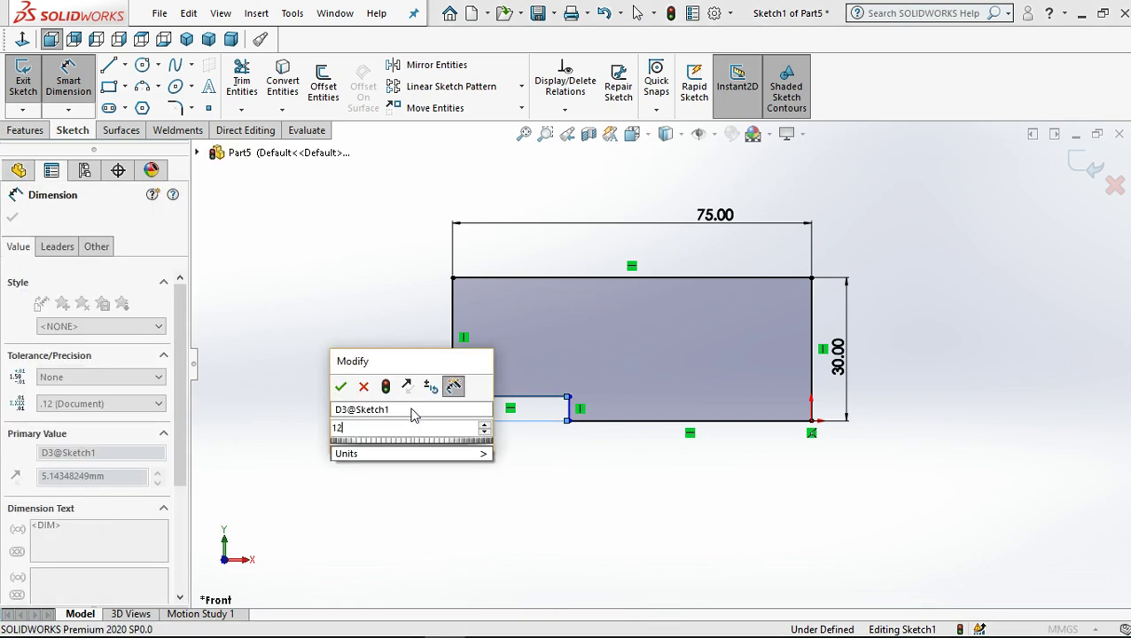
key(Return)
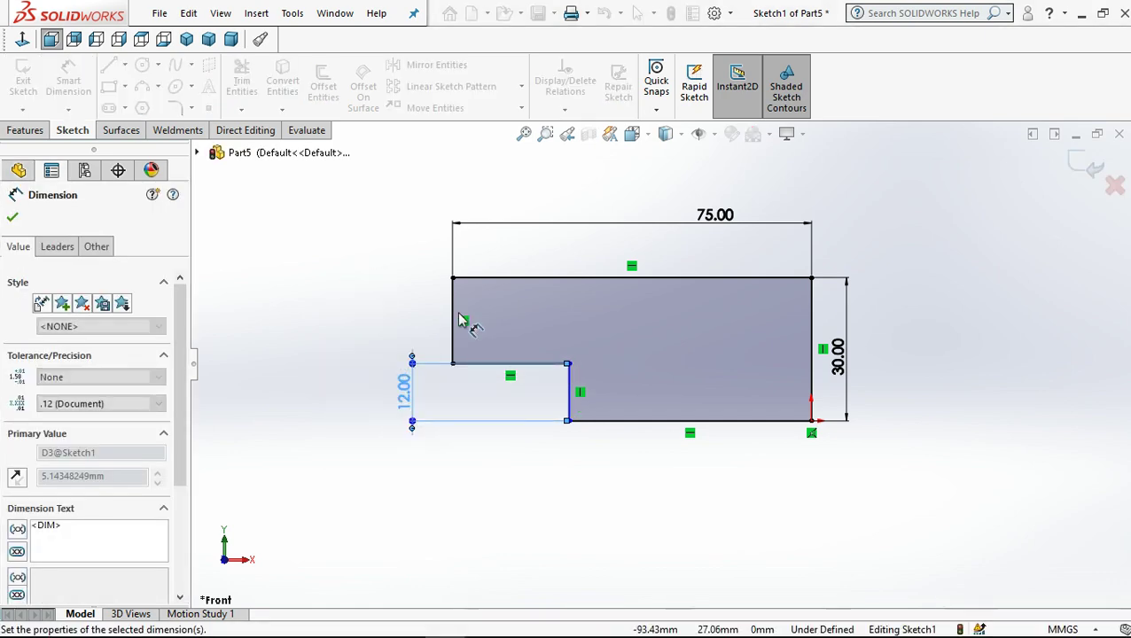
click(457, 317)
click(568, 407)
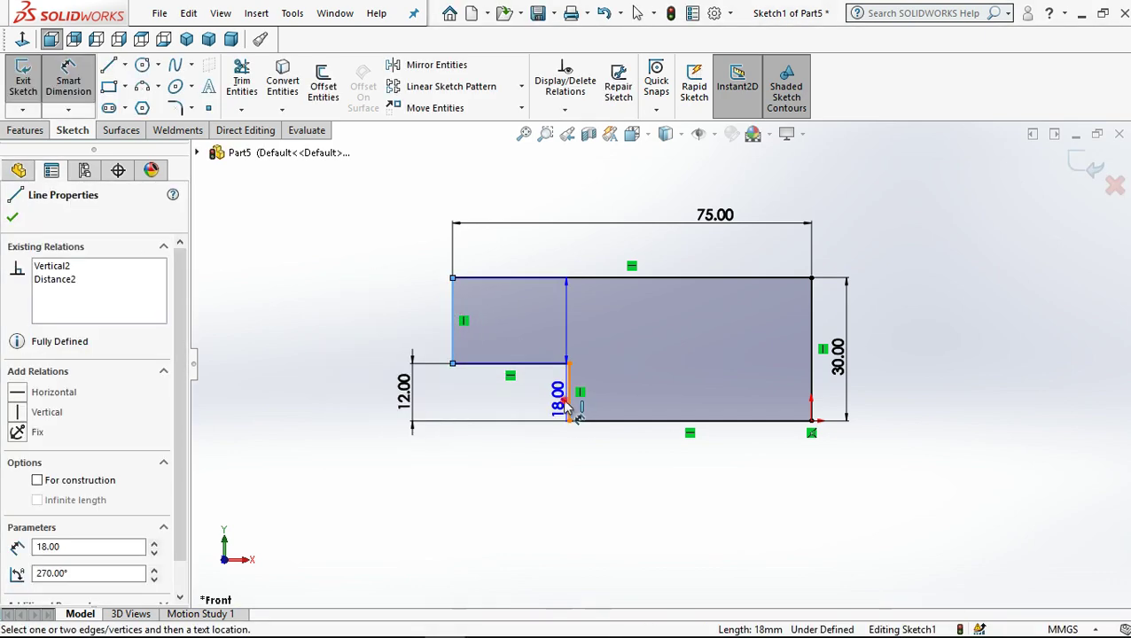
click(515, 496)
click(515, 498)
text(55)
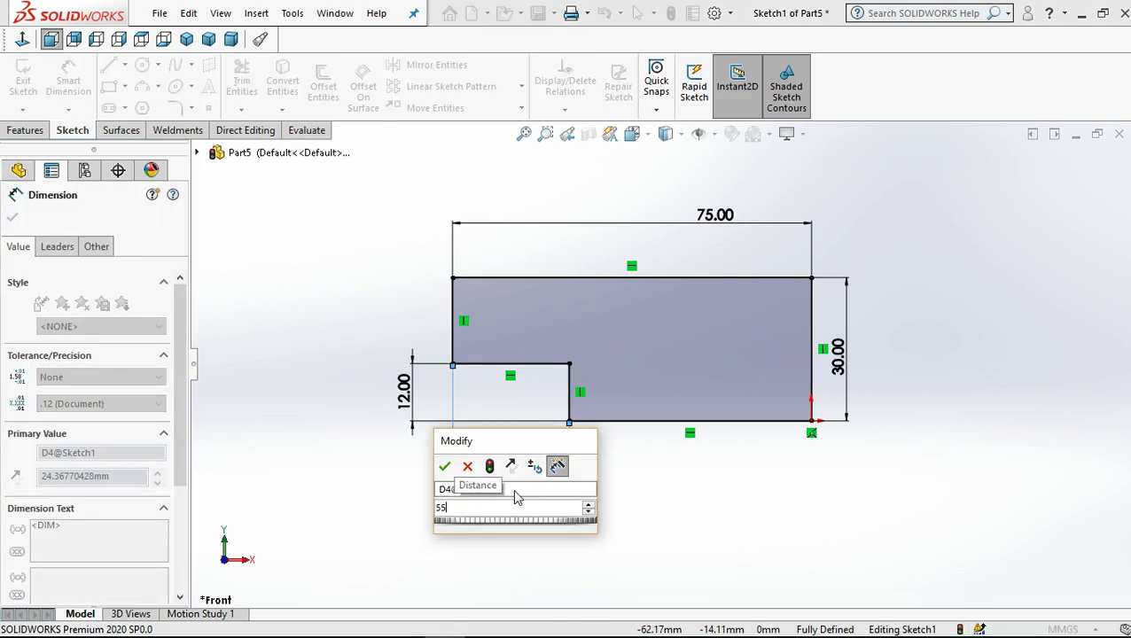
key(Return)
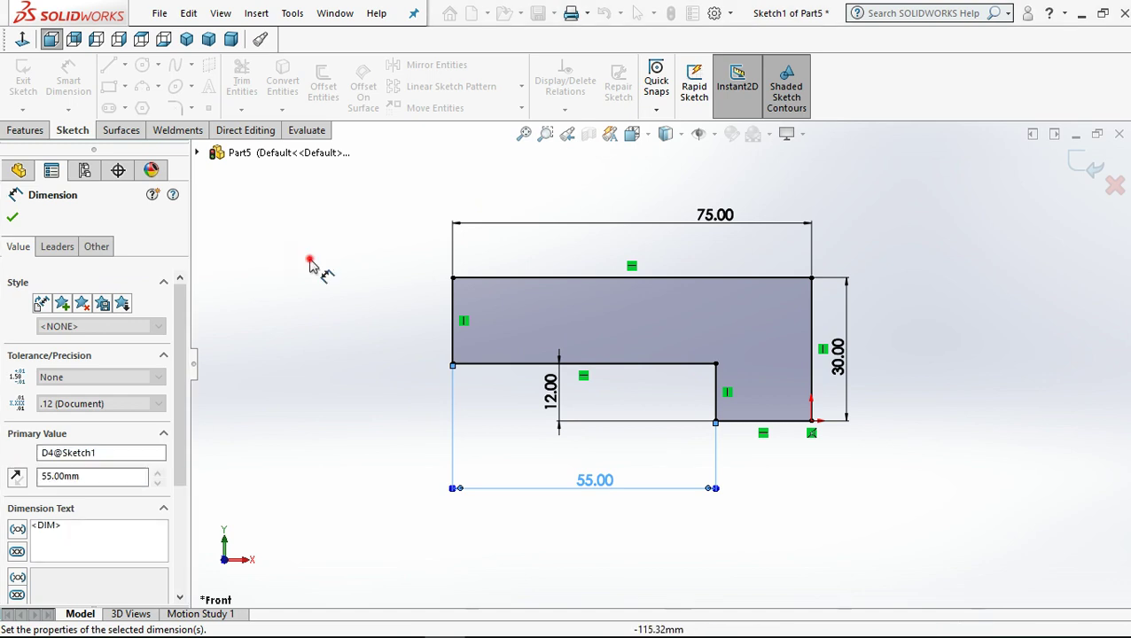
scroll(734, 319, up, 1)
key(Escape)
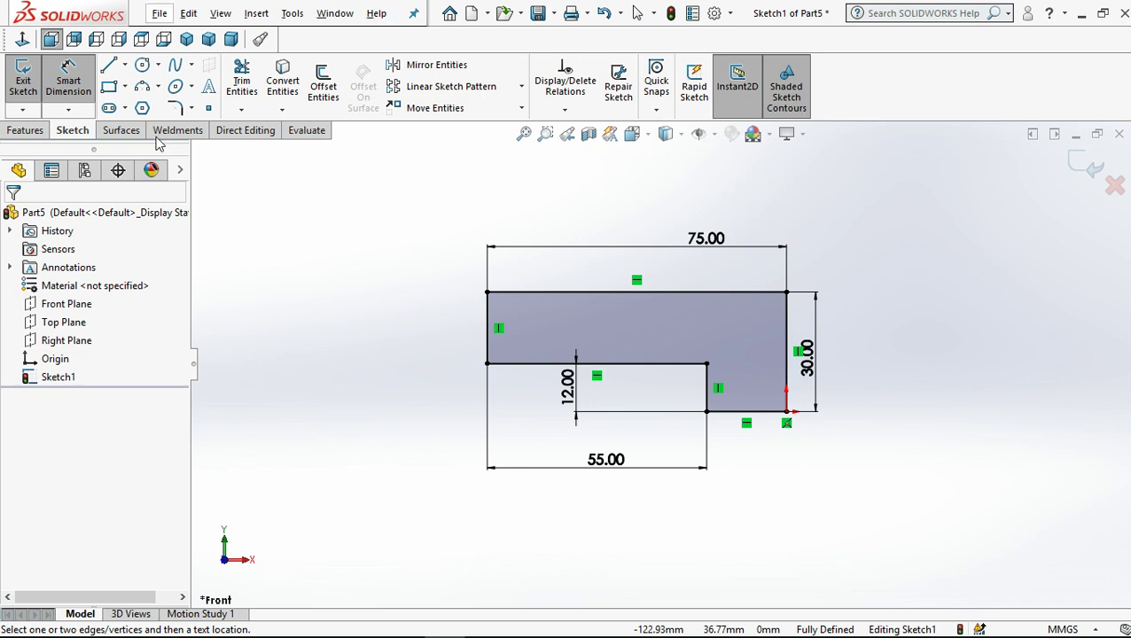
Step: Extrude the stepped profile 60 mm into a solid and sketch on its top face
click(25, 132)
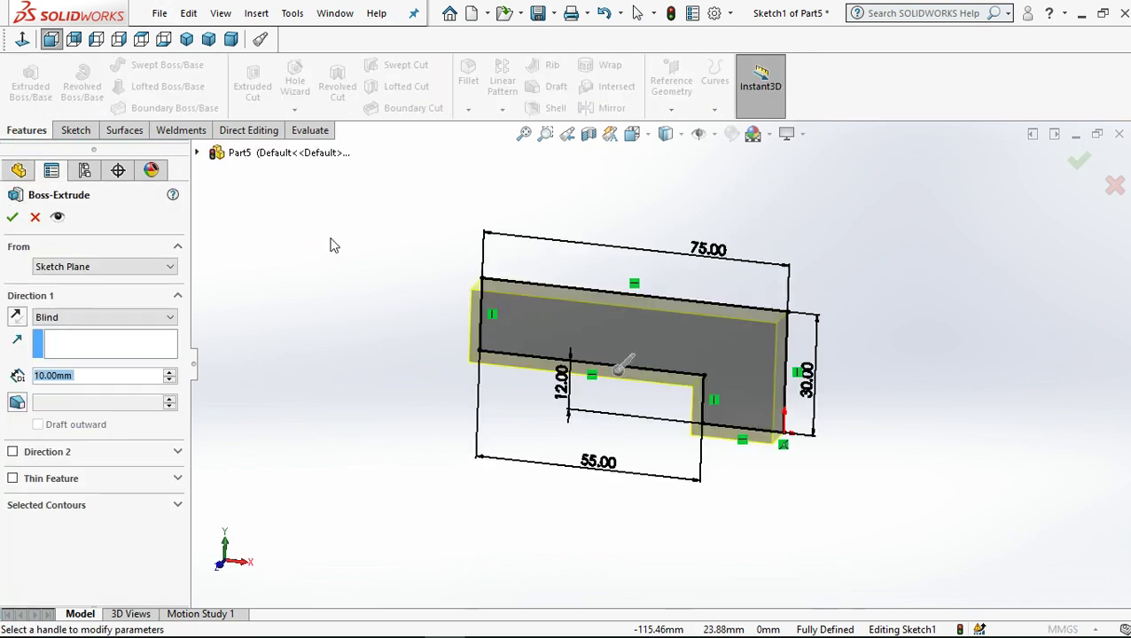
text(60)
key(Return)
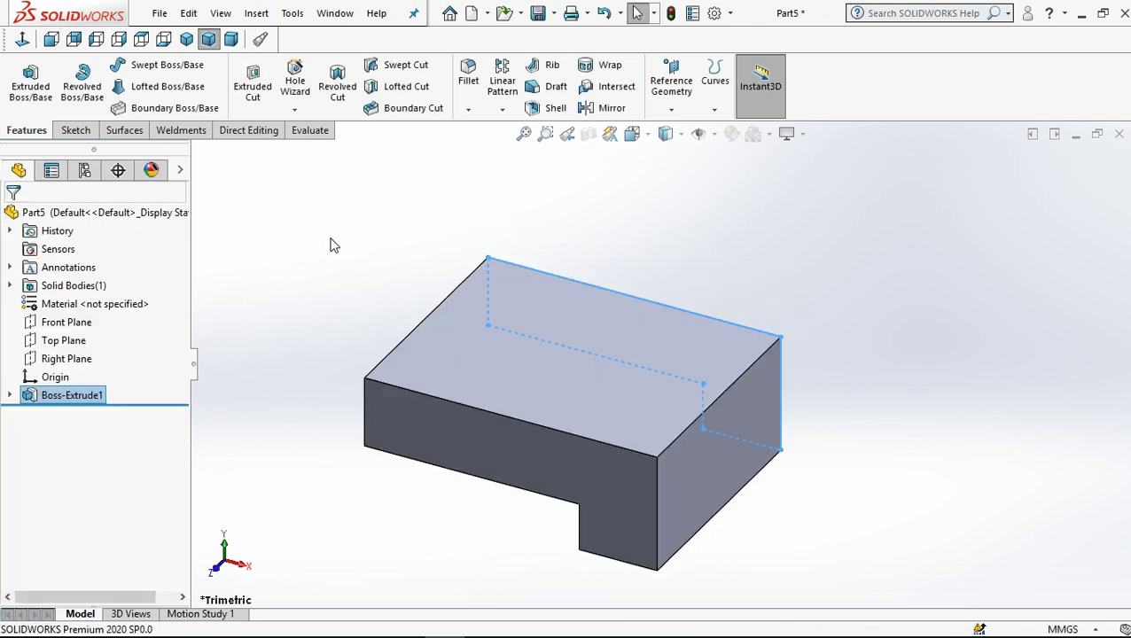
key(z)
click(471, 269)
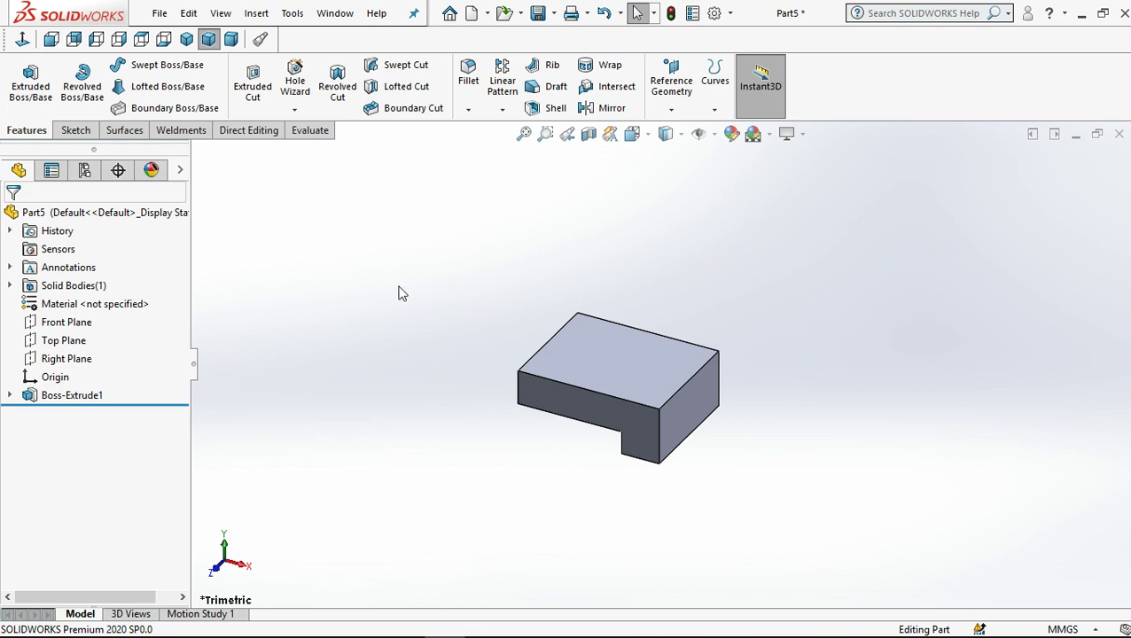
click(608, 363)
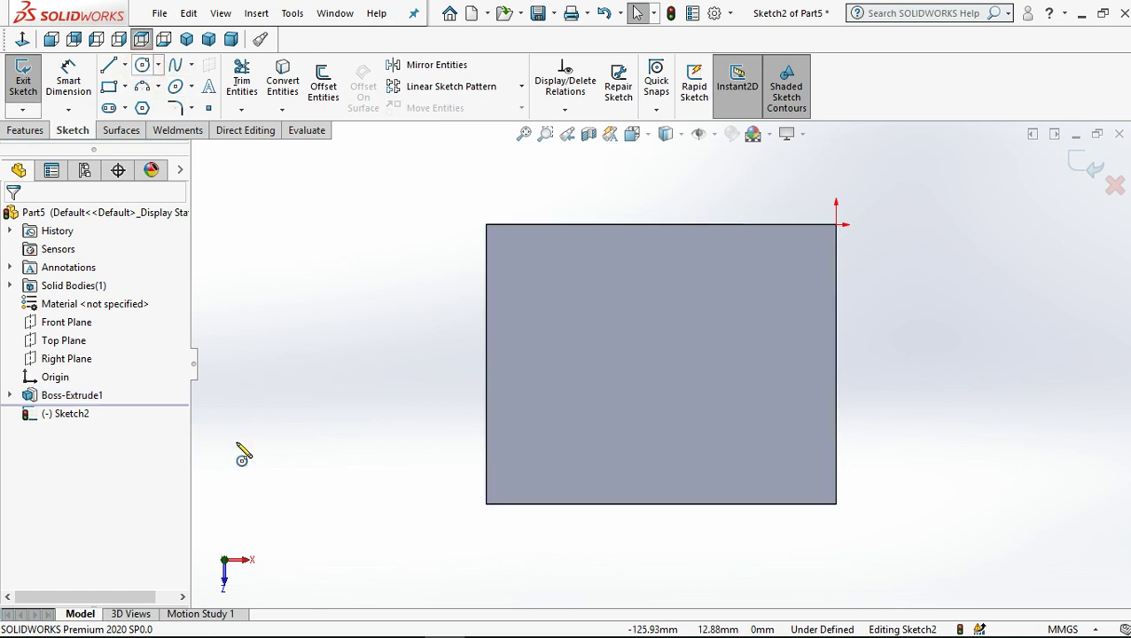
Step: Draw two small circles side by side on the block's top face
click(140, 69)
click(140, 69)
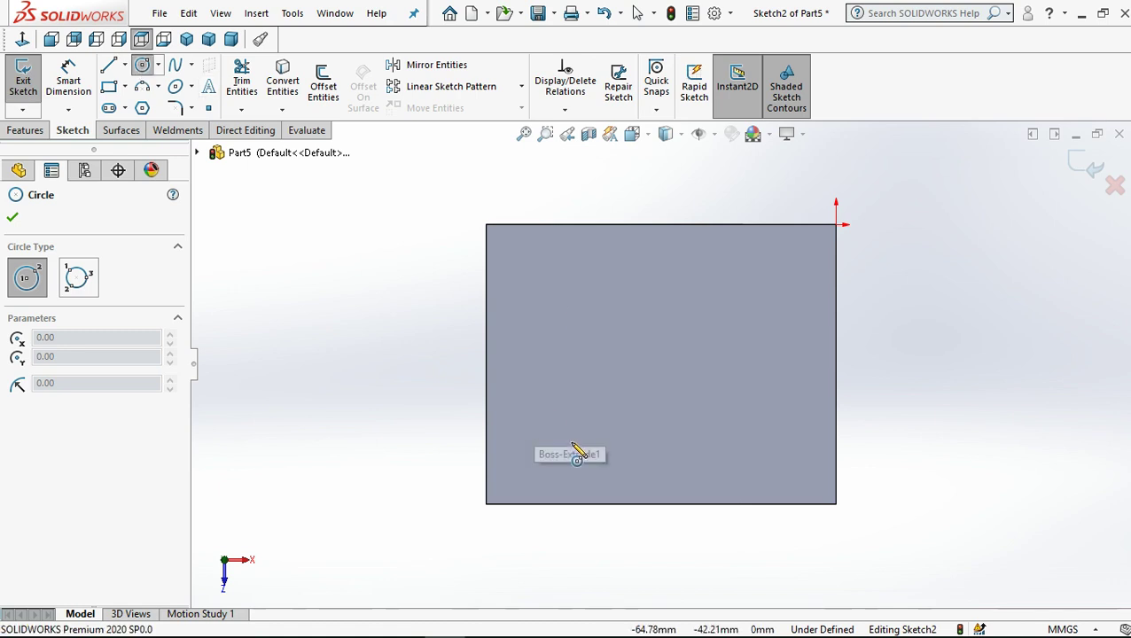
click(534, 422)
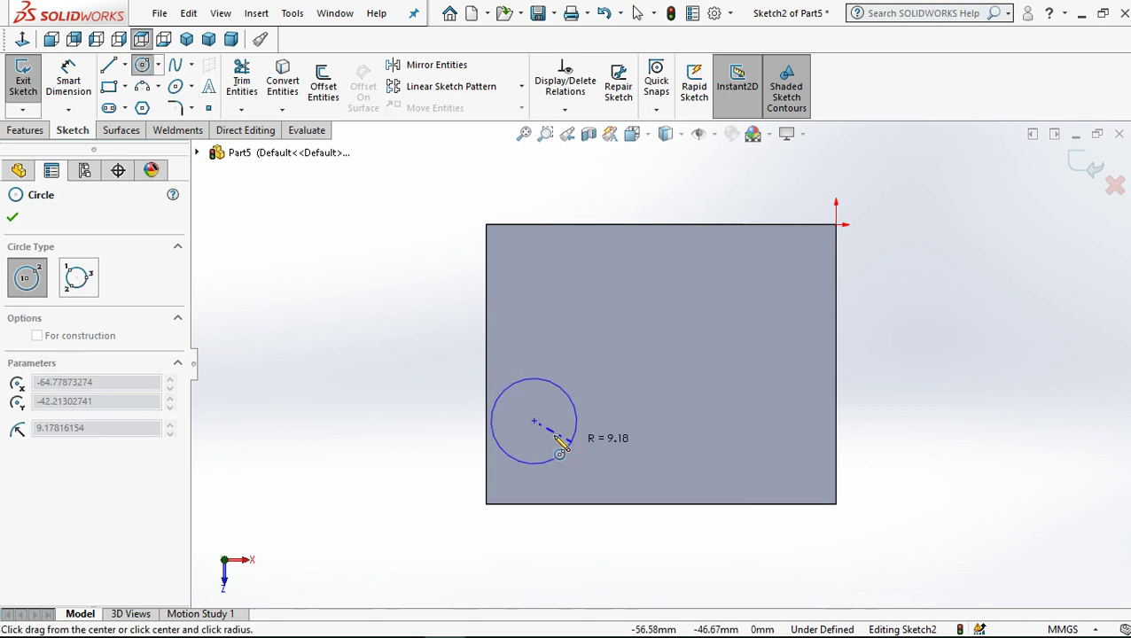
click(620, 431)
click(635, 435)
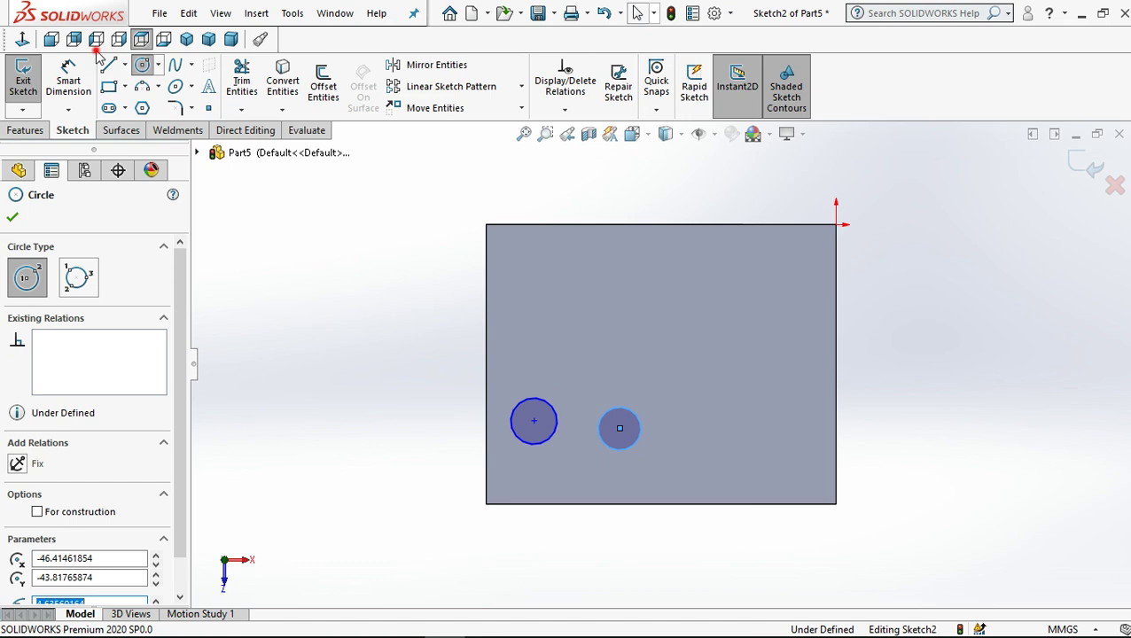
click(68, 77)
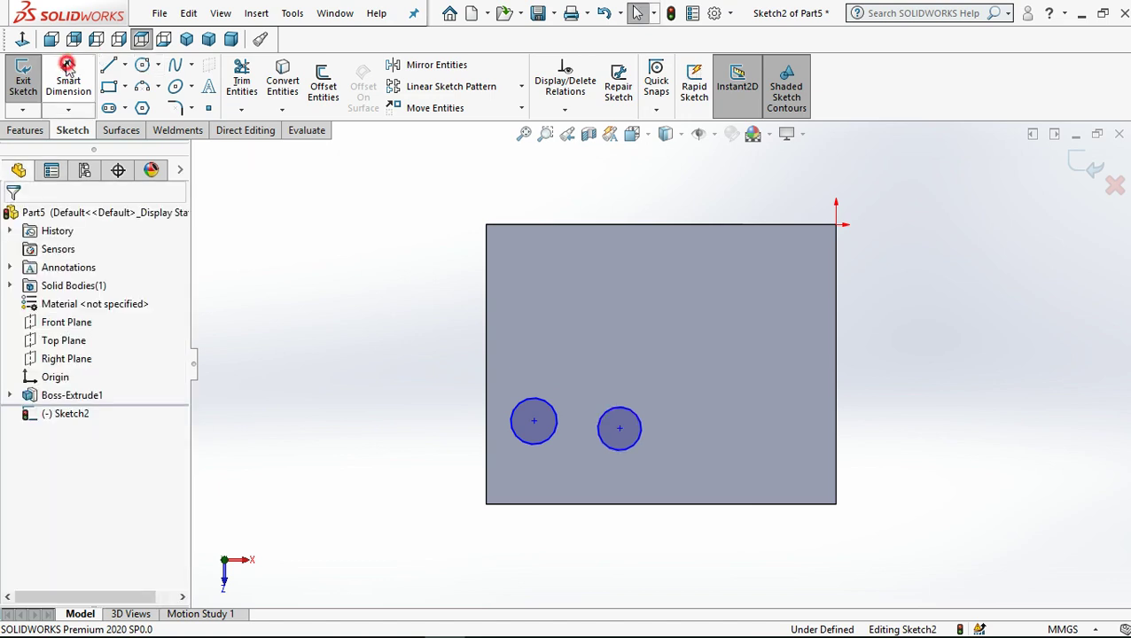
Step: Dimension the left circle's centre 12 mm from the block's left edge
click(533, 422)
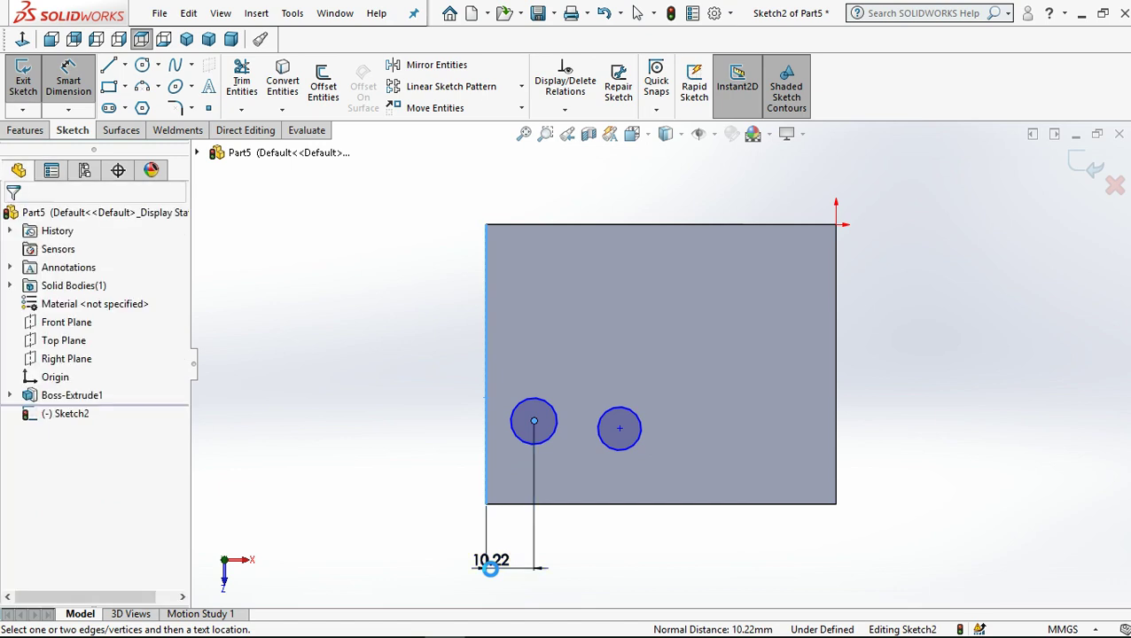
click(490, 568)
click(487, 569)
drag(533, 423, 555, 449)
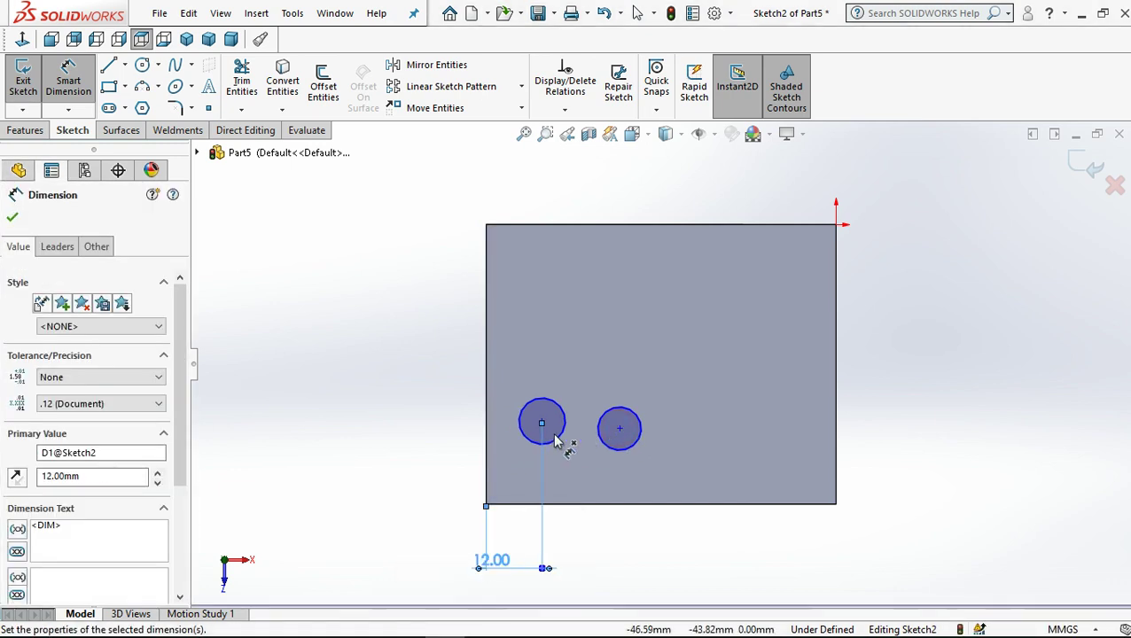
Step: Dimension the spacing between the two circle centres to 25 mm
click(542, 425)
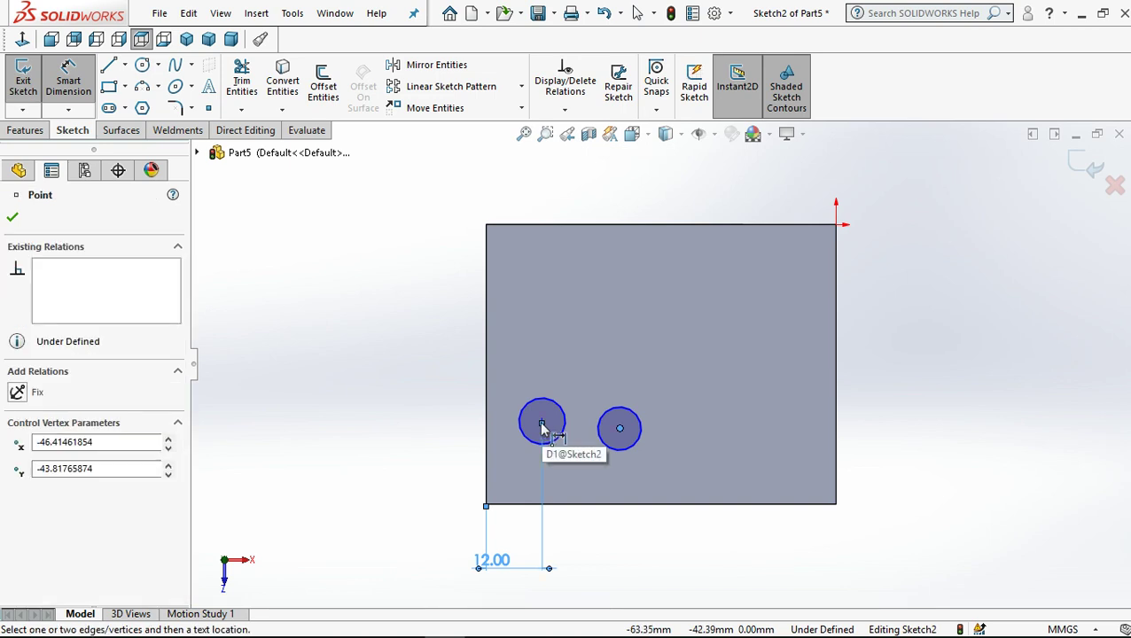
scroll(549, 434, down, 3)
click(576, 407)
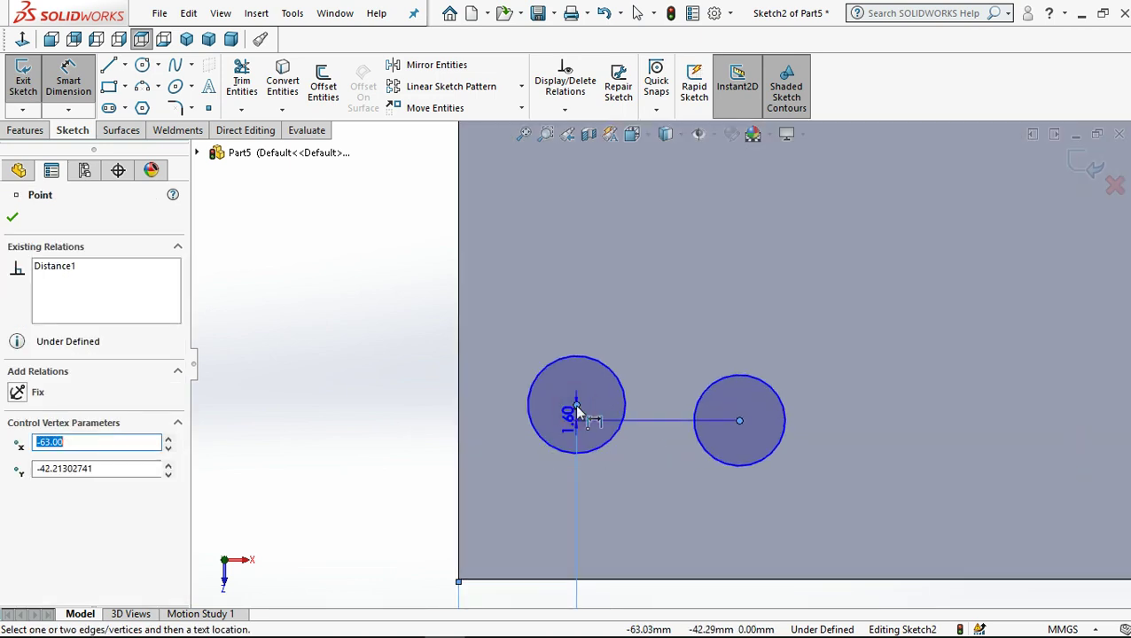
scroll(682, 553, up, 2)
scroll(687, 550, up, 2)
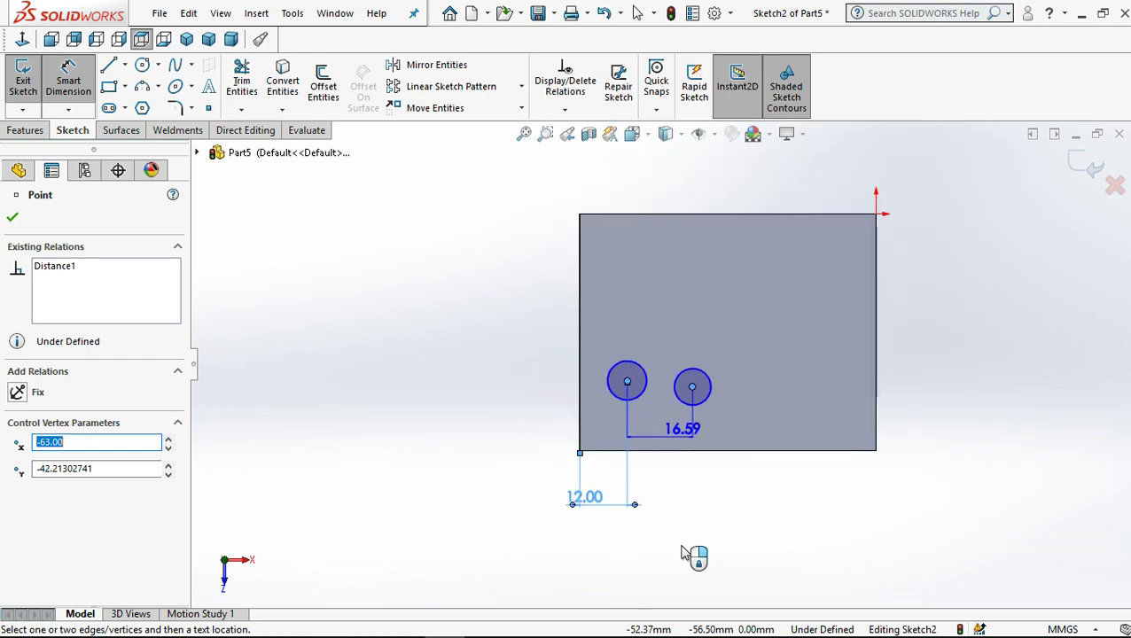
click(679, 512)
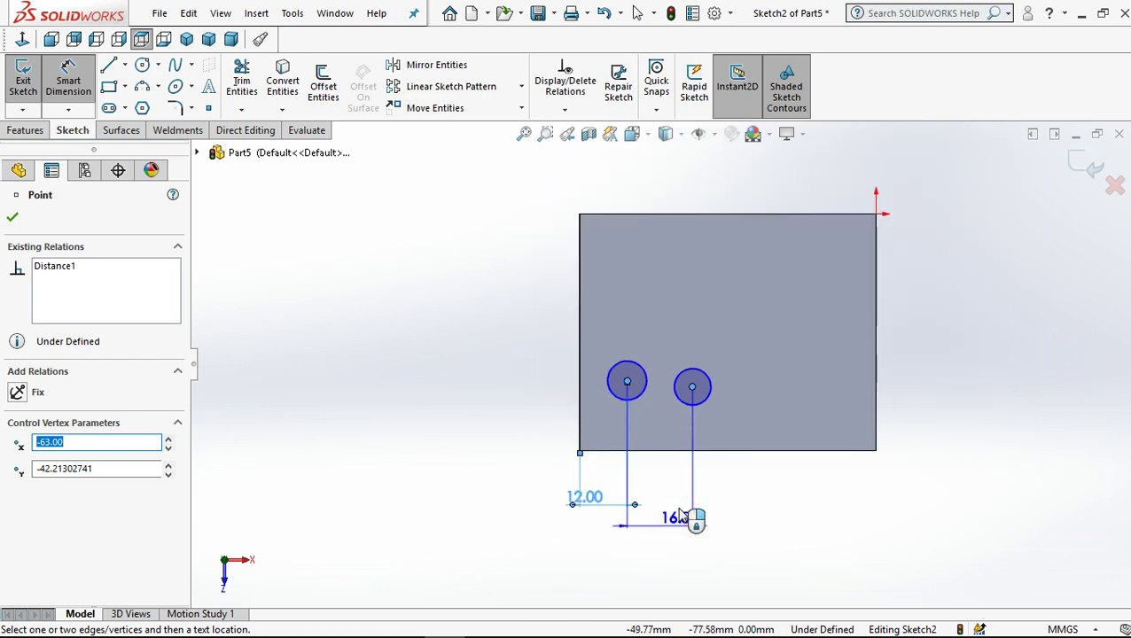
key(Return)
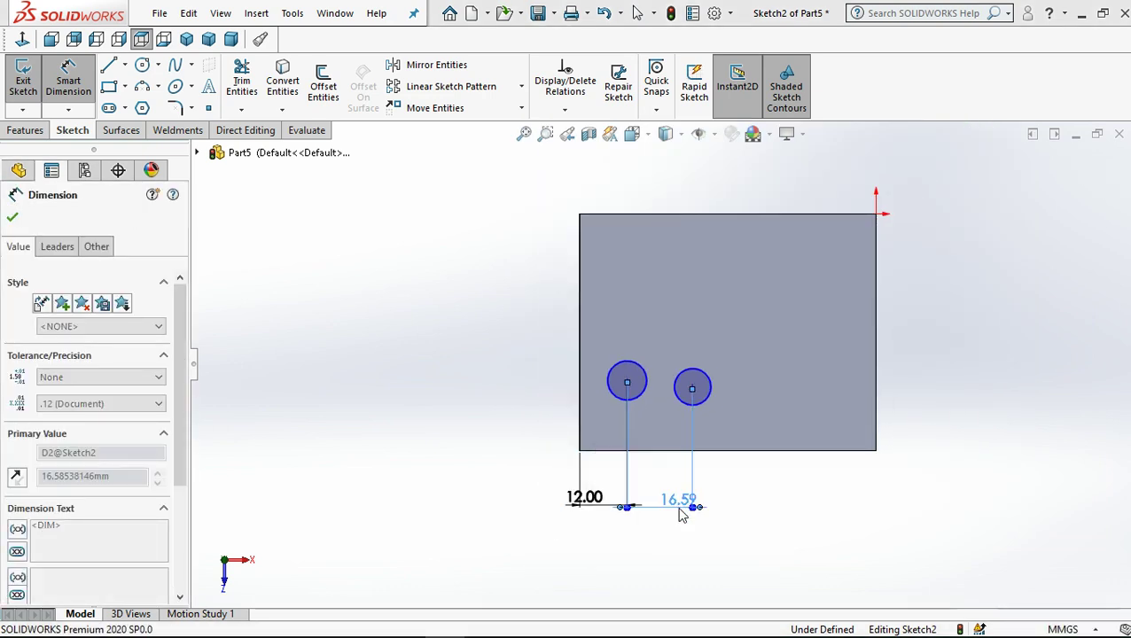
click(637, 12)
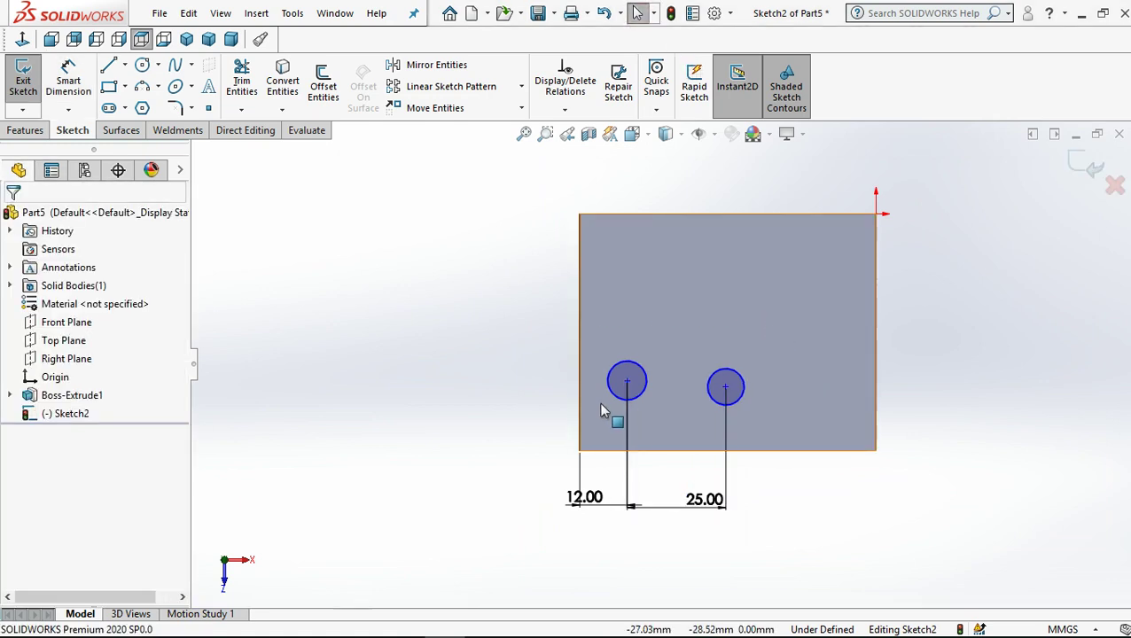
drag(769, 327, 599, 402)
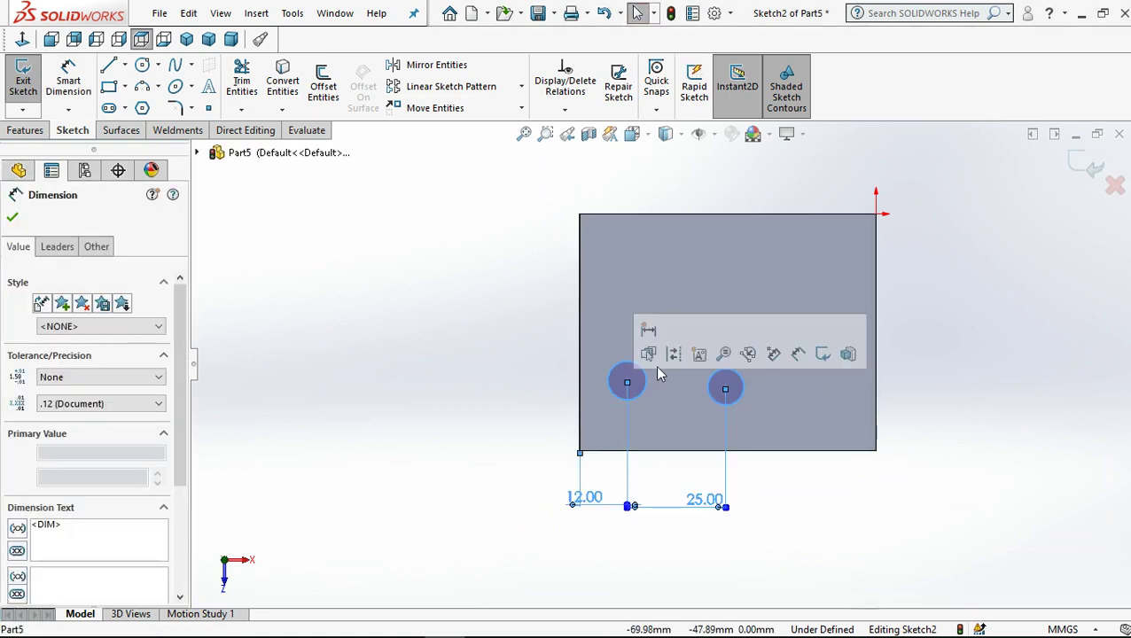
click(481, 343)
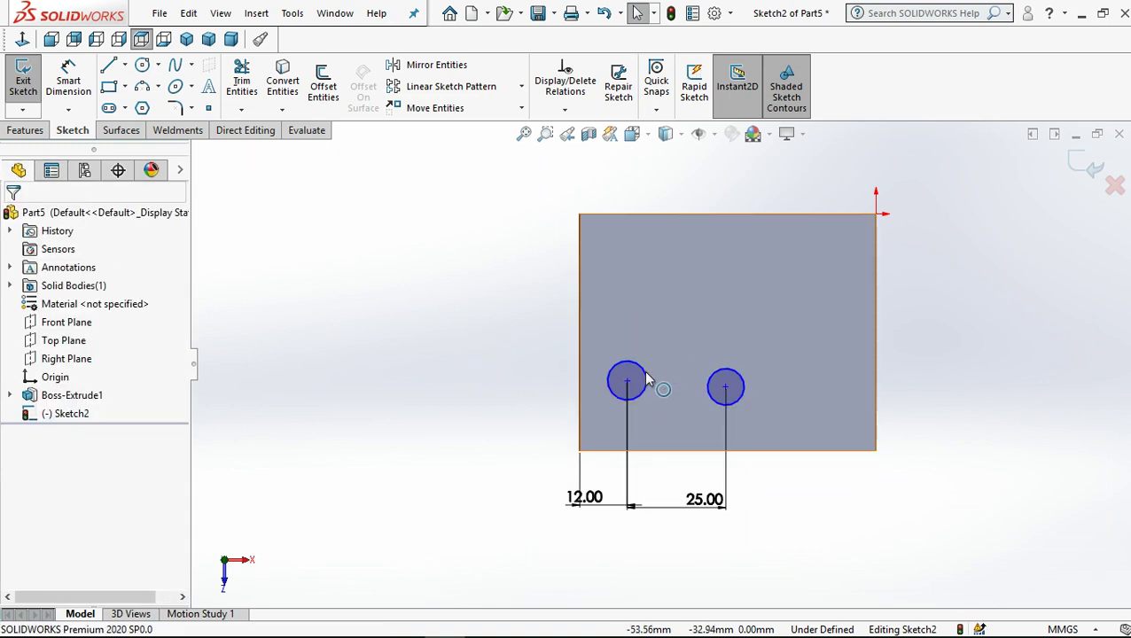
click(725, 390)
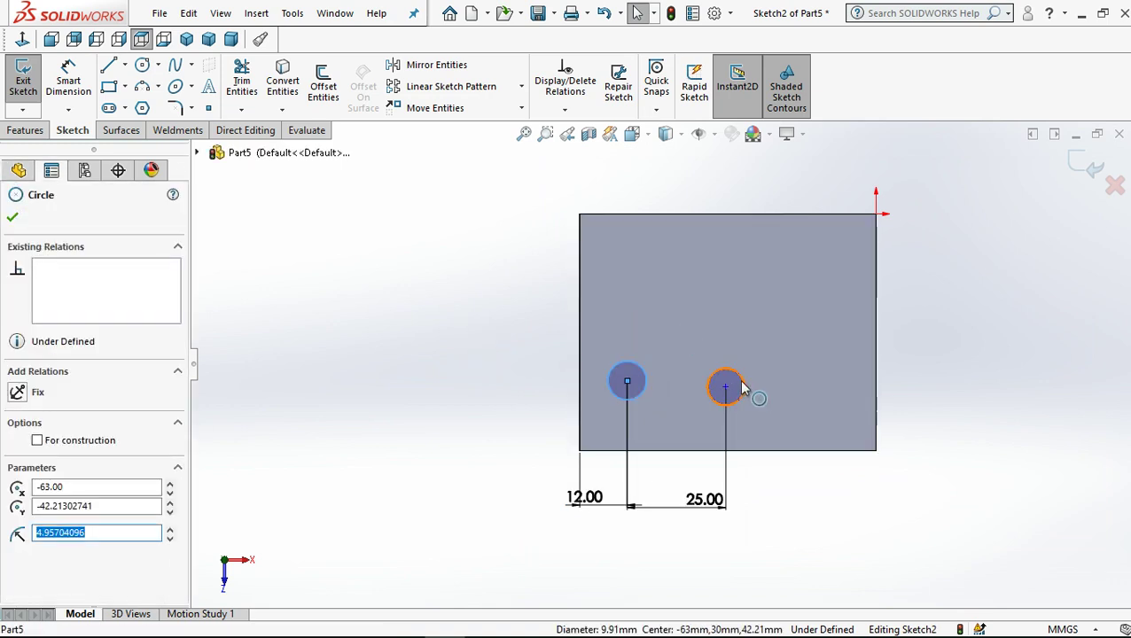
Step: Make the two circles Equal and their centre points Horizontal
ctrl+click(744, 387)
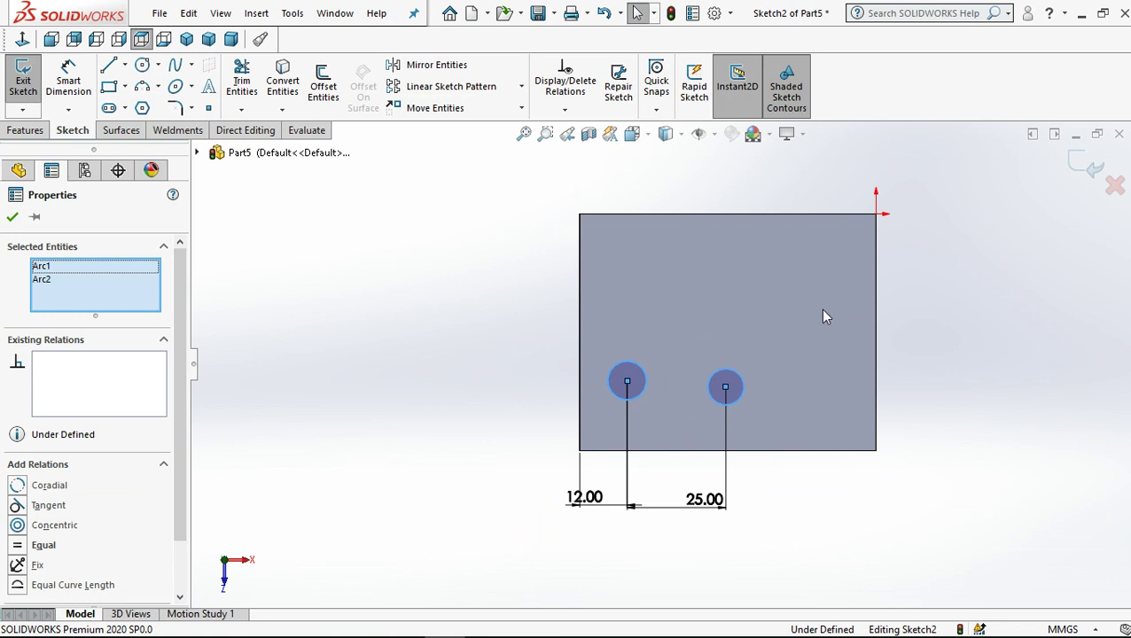
click(869, 308)
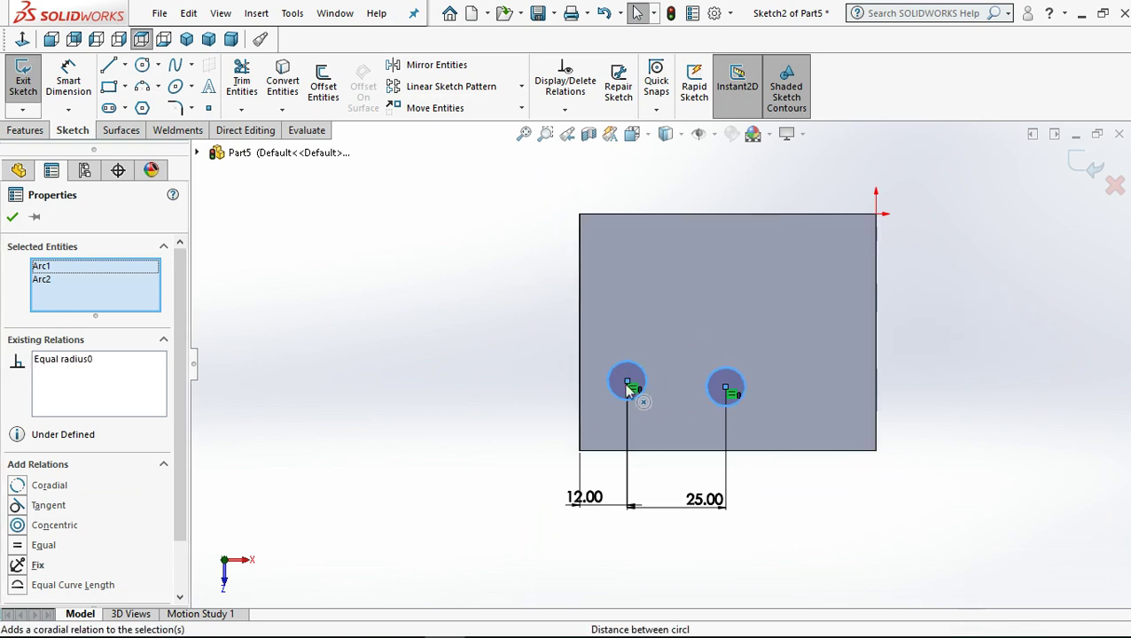
key(Escape)
click(724, 389)
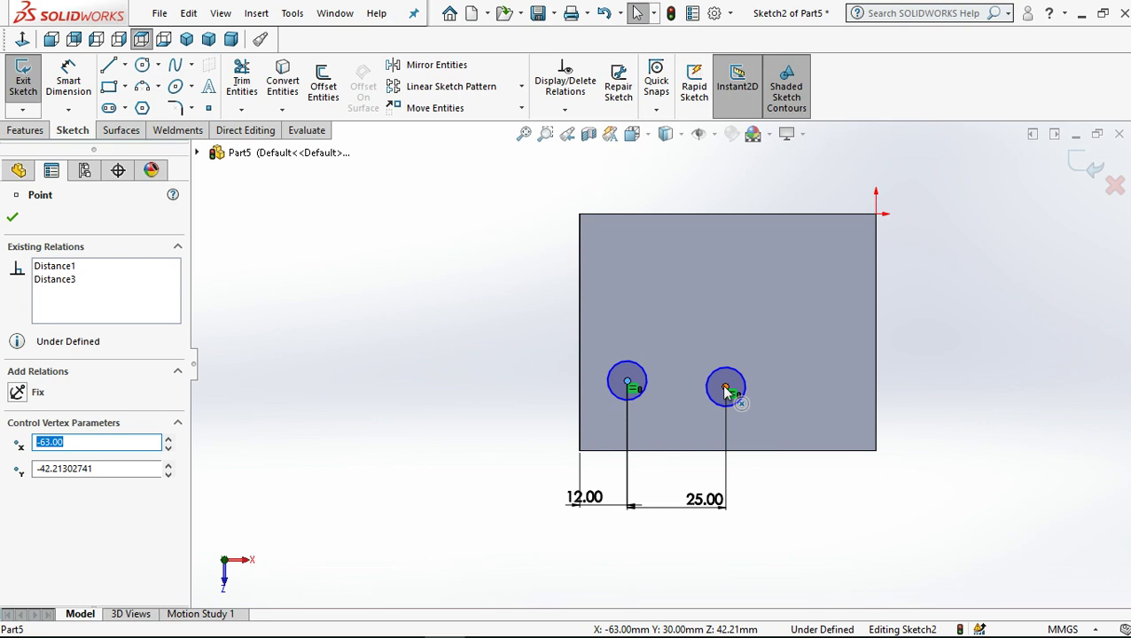
ctrl+click(627, 383)
click(785, 322)
Step: Dimension the circle centres 25 mm above the bottom edge and the diameter 17 mm
click(69, 71)
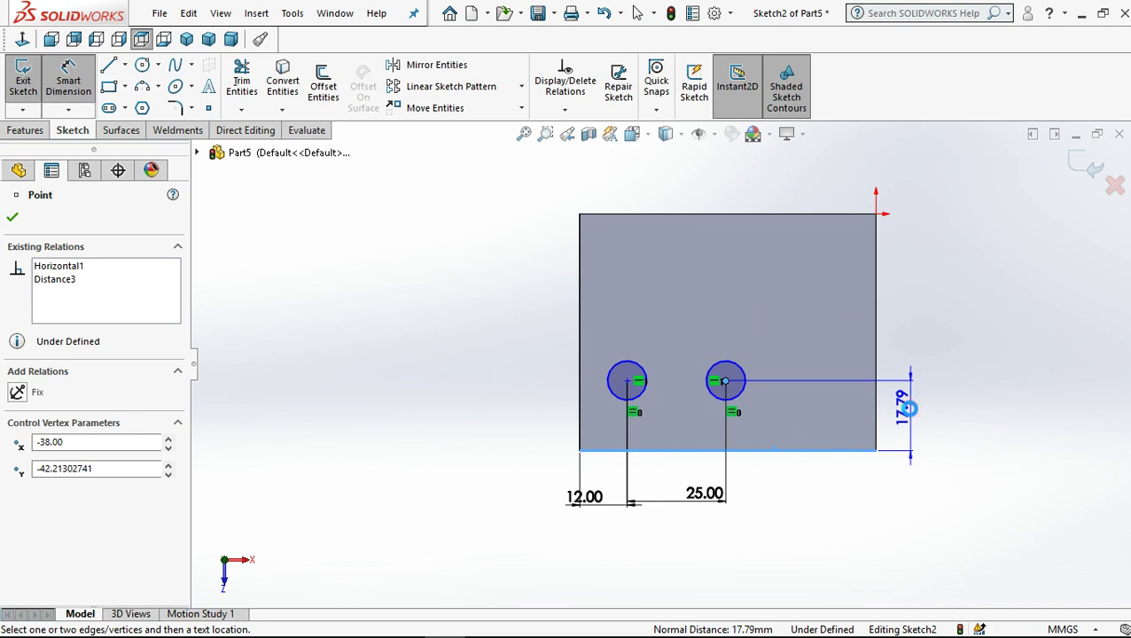
click(909, 409)
text(25)
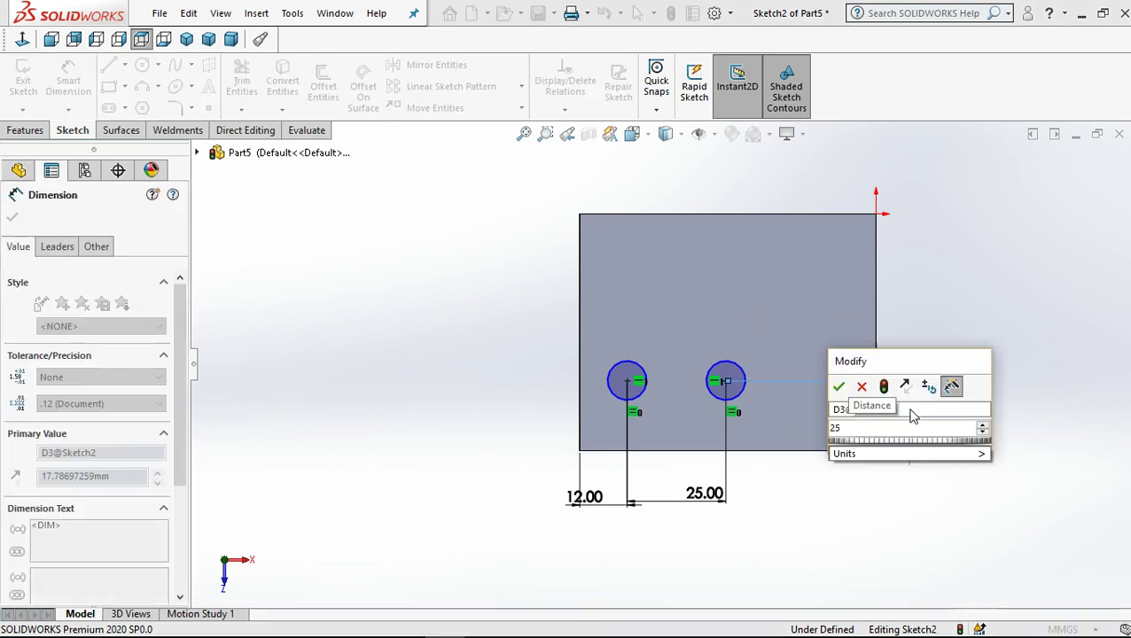
key(Return)
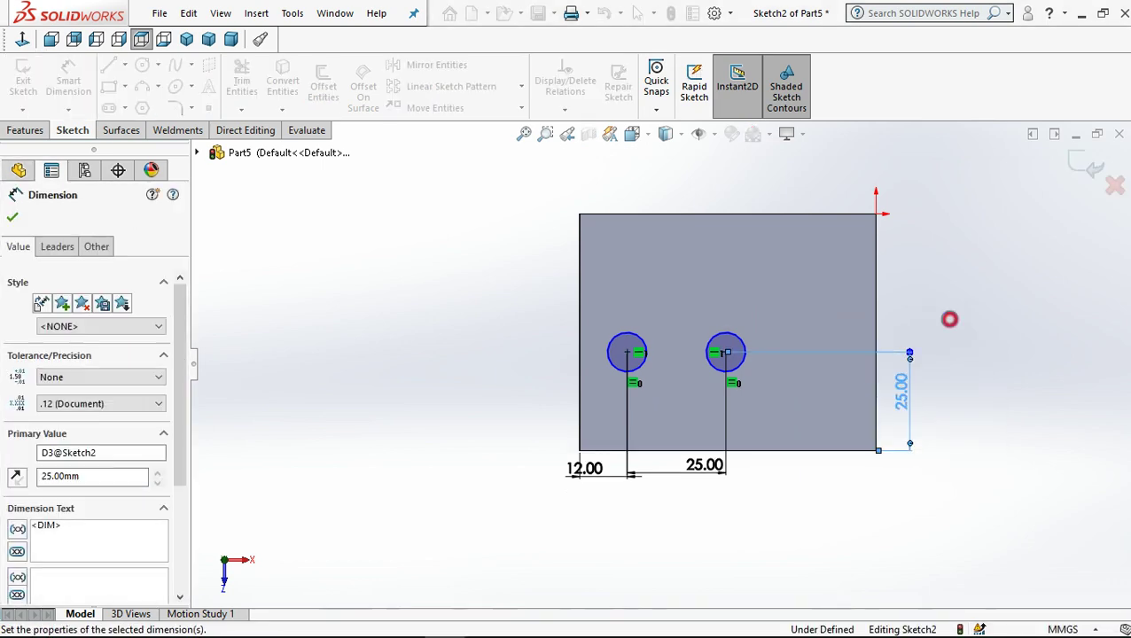
click(949, 324)
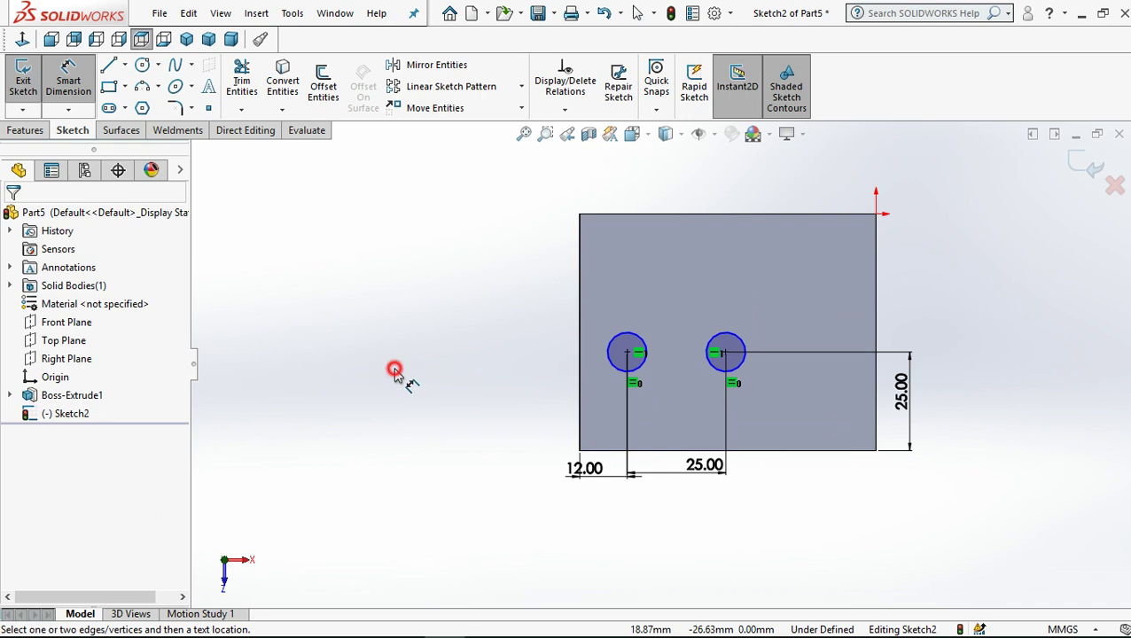
click(645, 345)
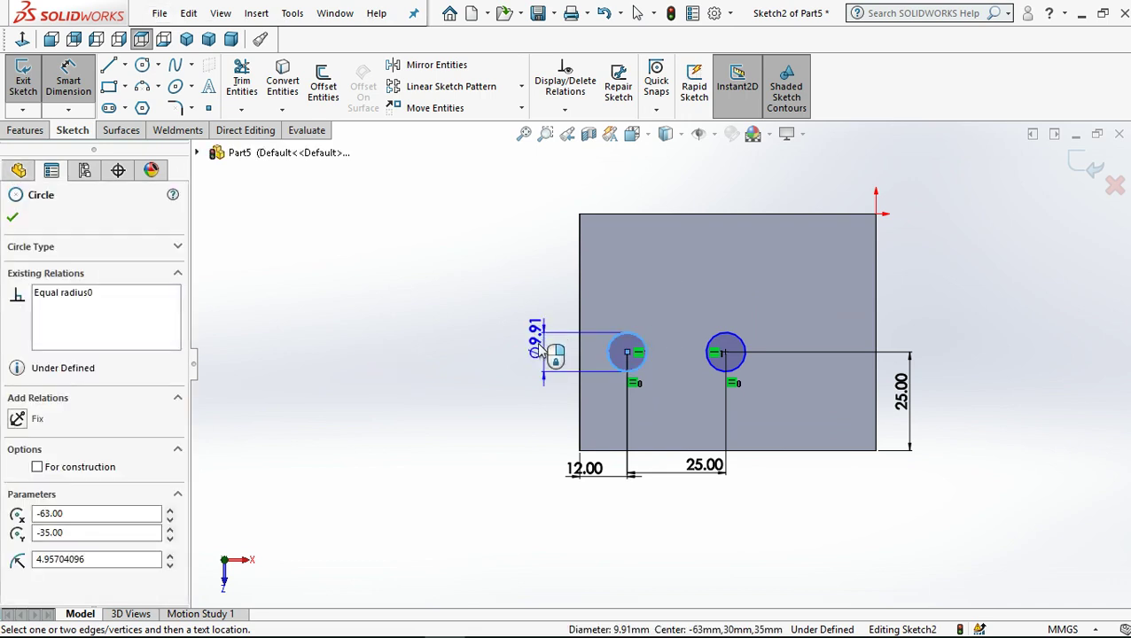
click(518, 350)
click(521, 353)
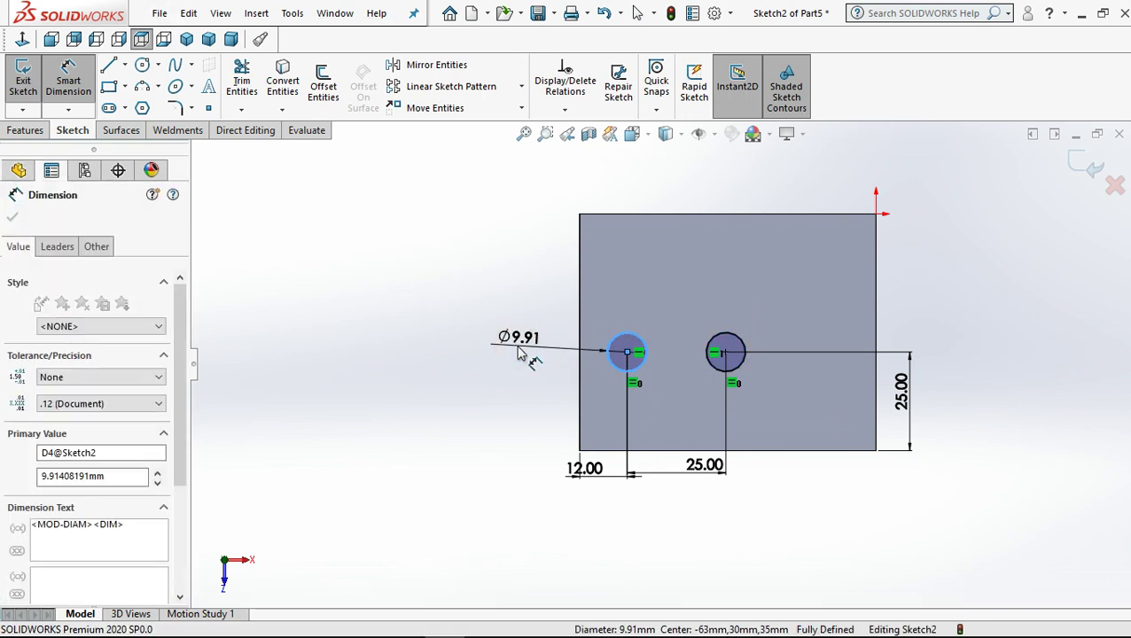
key(Return)
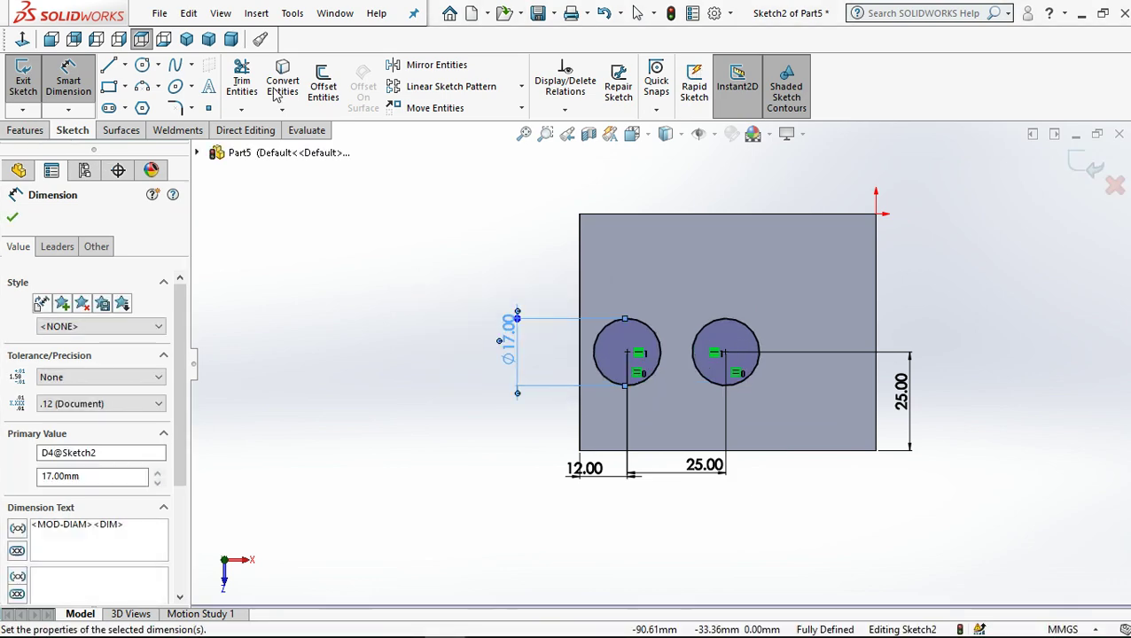
Step: Cut both 17 mm circles Through All to make two holes in the block
click(55, 133)
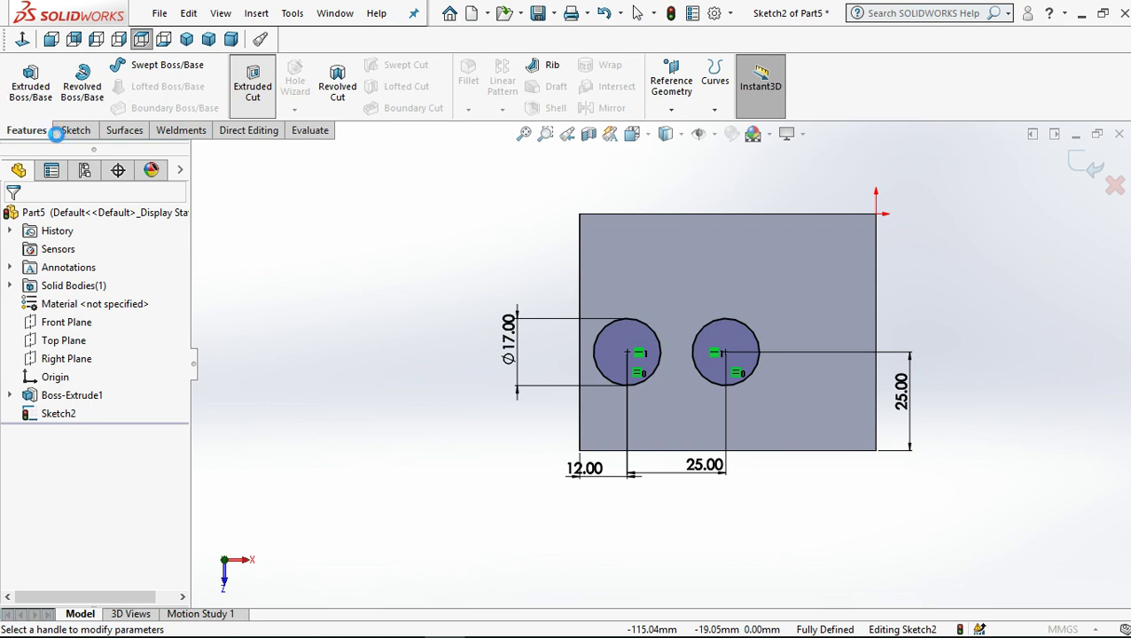
click(89, 318)
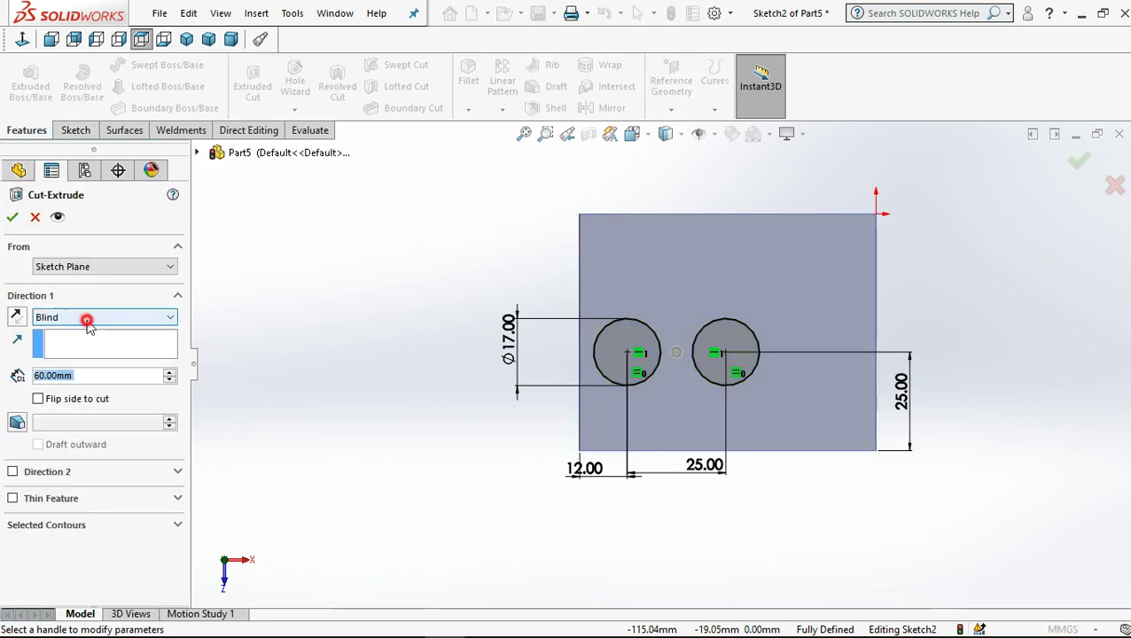
click(89, 344)
click(12, 216)
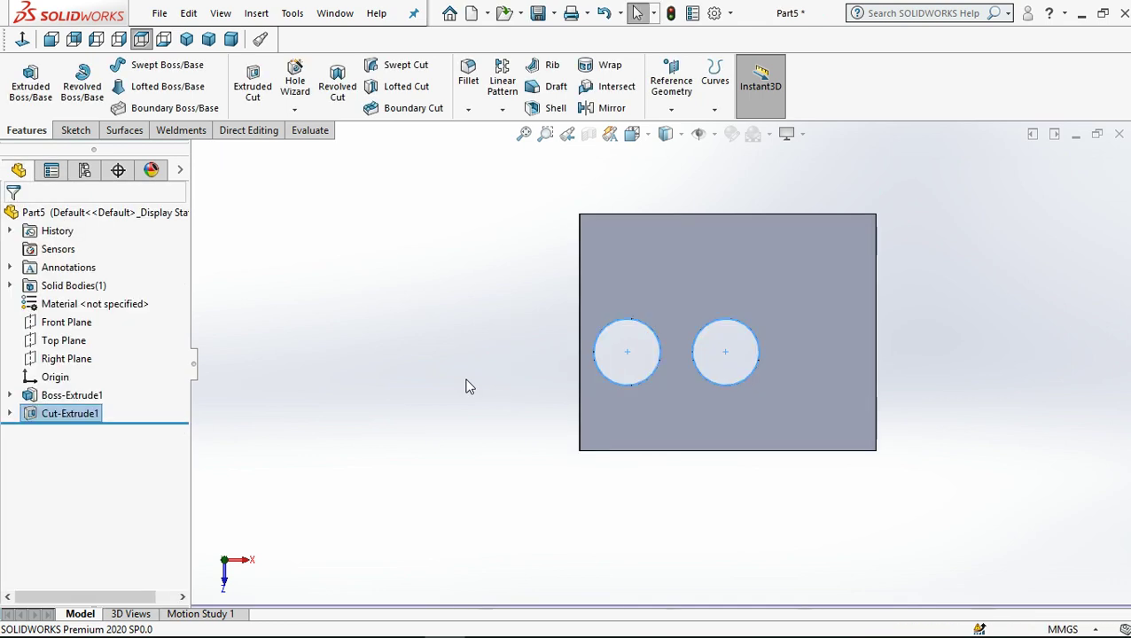
key(z)
middle_drag(608, 291, 476, 305)
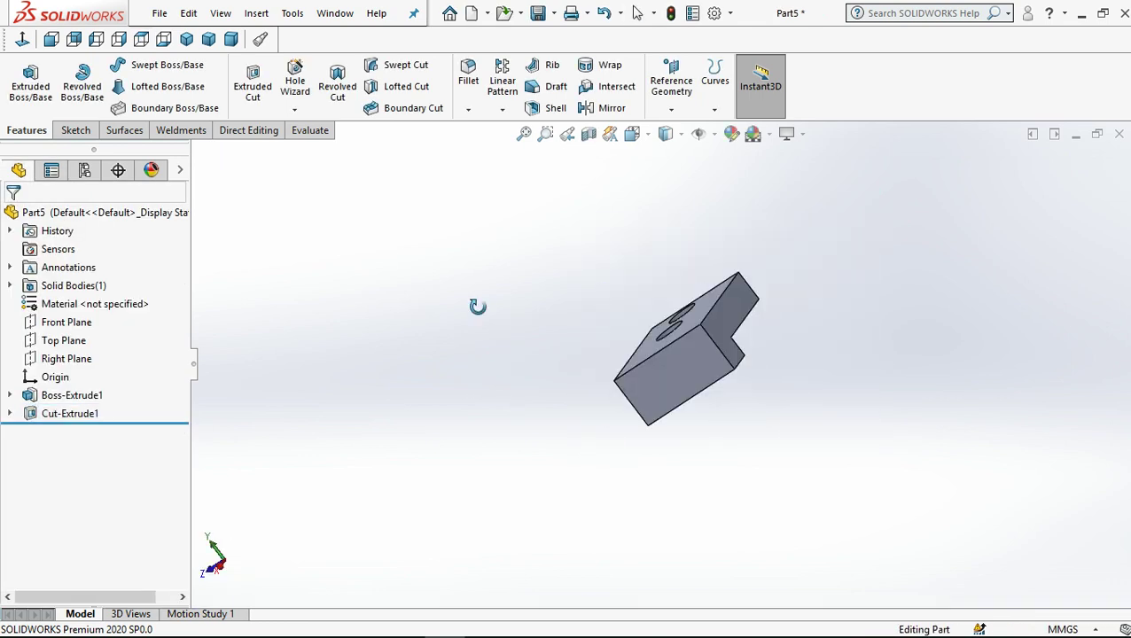
Step: Start a new sketch on the block's stepped end face, viewed Normal To it
click(724, 328)
click(795, 273)
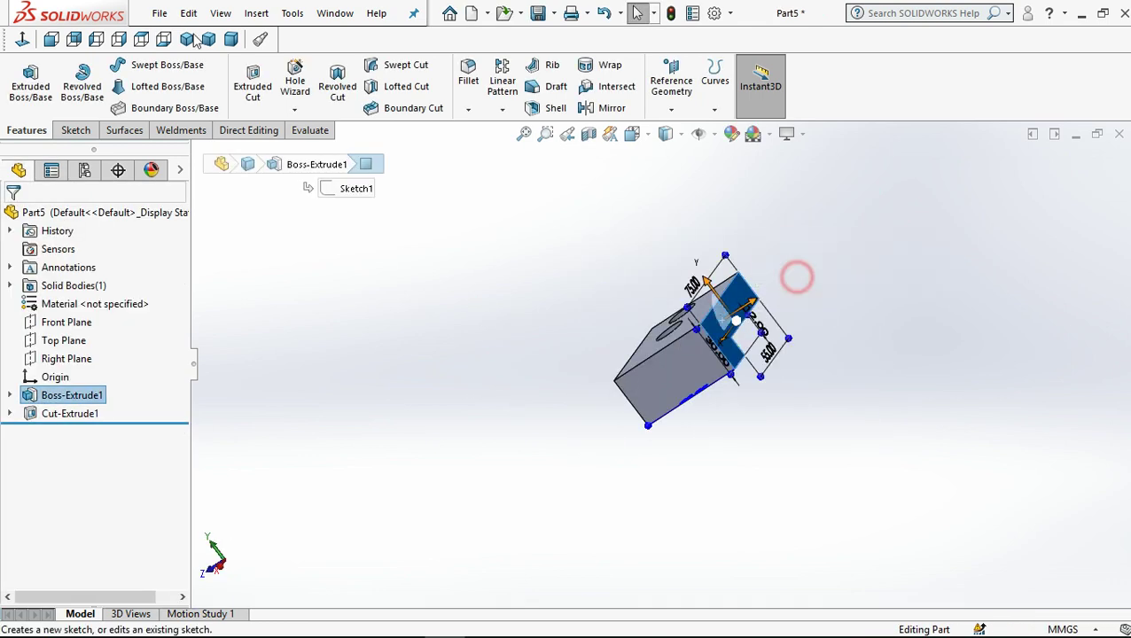
click(22, 38)
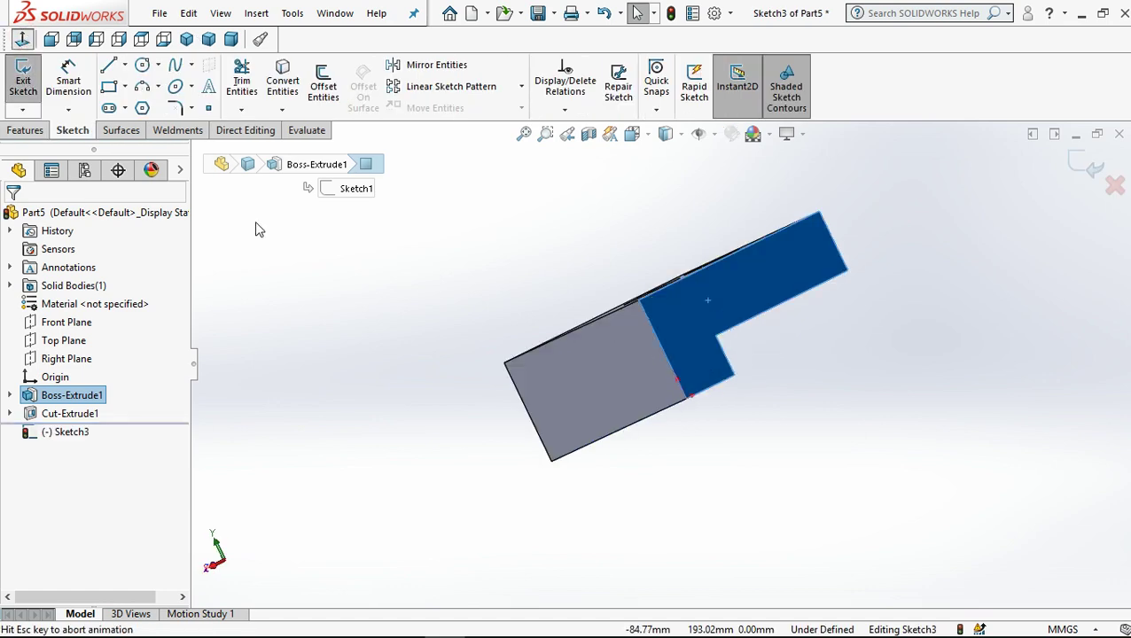
click(296, 297)
key(z)
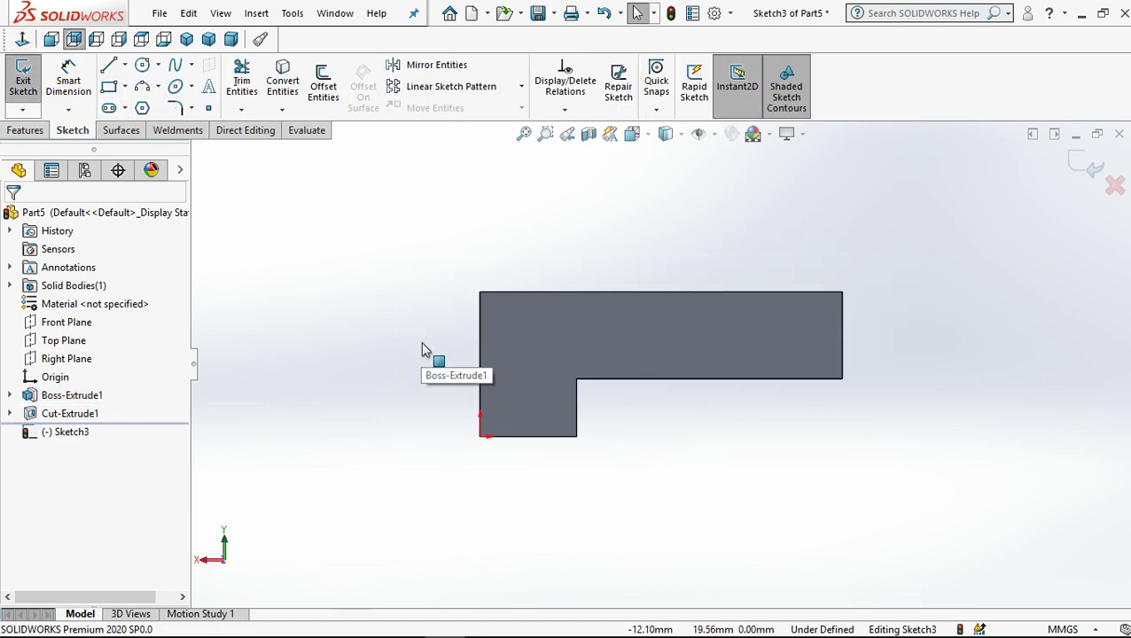
key(z)
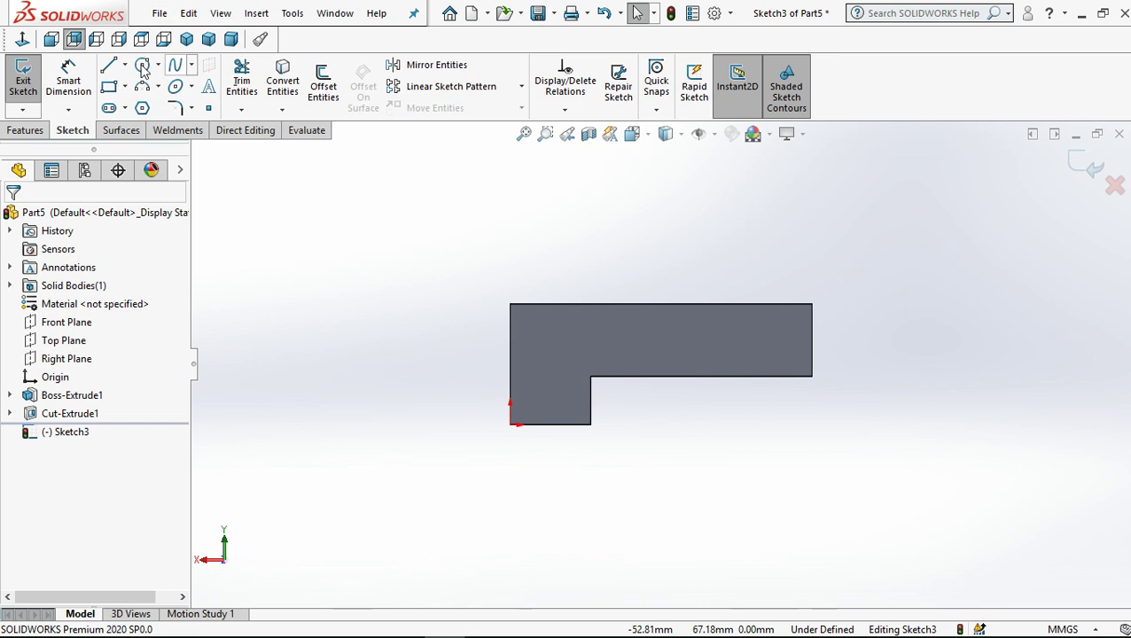
click(141, 69)
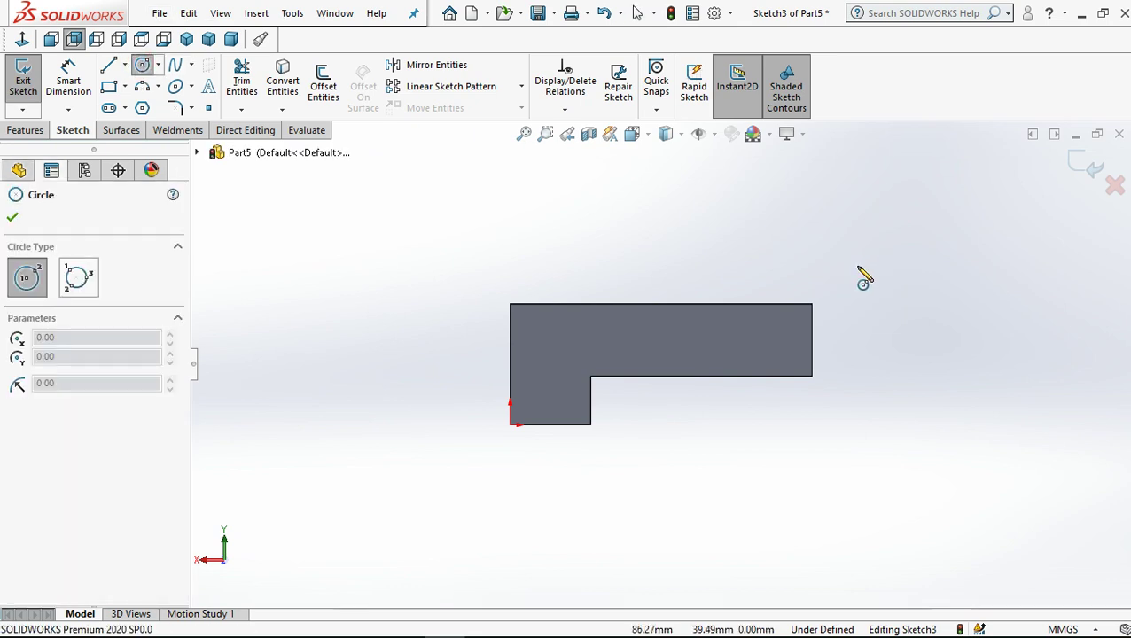
Step: Draw two concentric circles beside the stepped profile on the end face
key(z)
key(z)
click(856, 249)
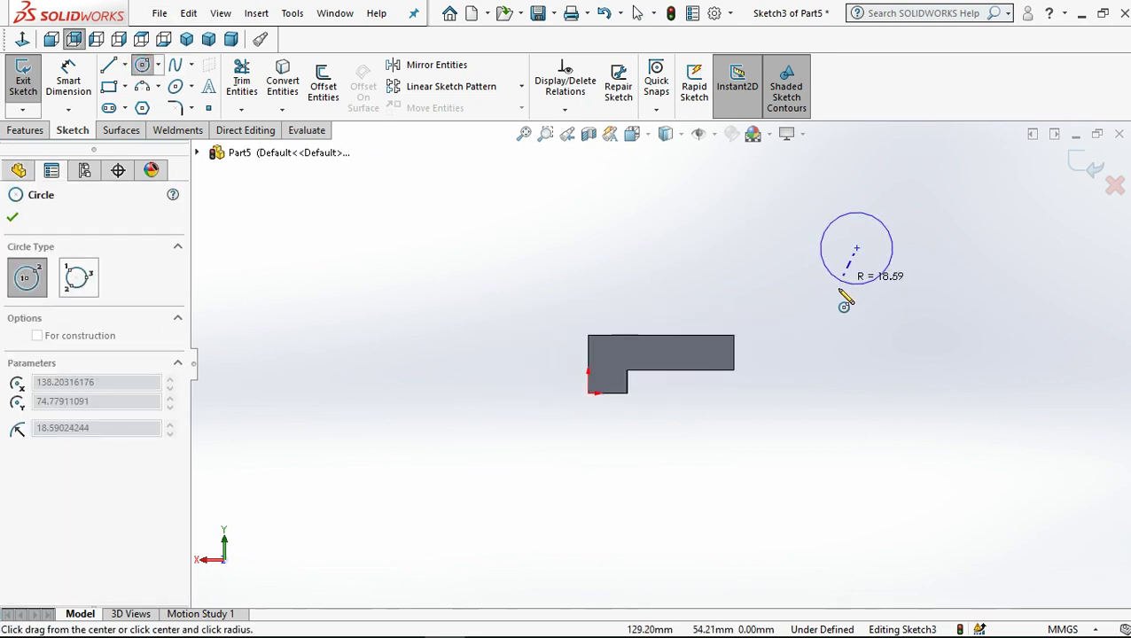
click(838, 291)
click(856, 249)
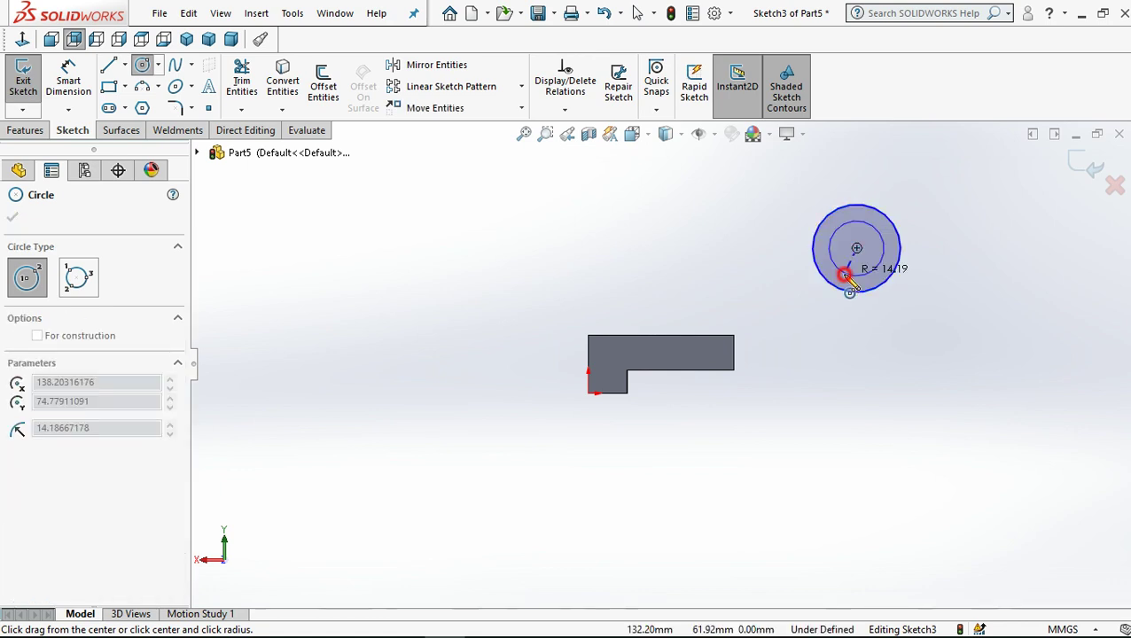
click(843, 274)
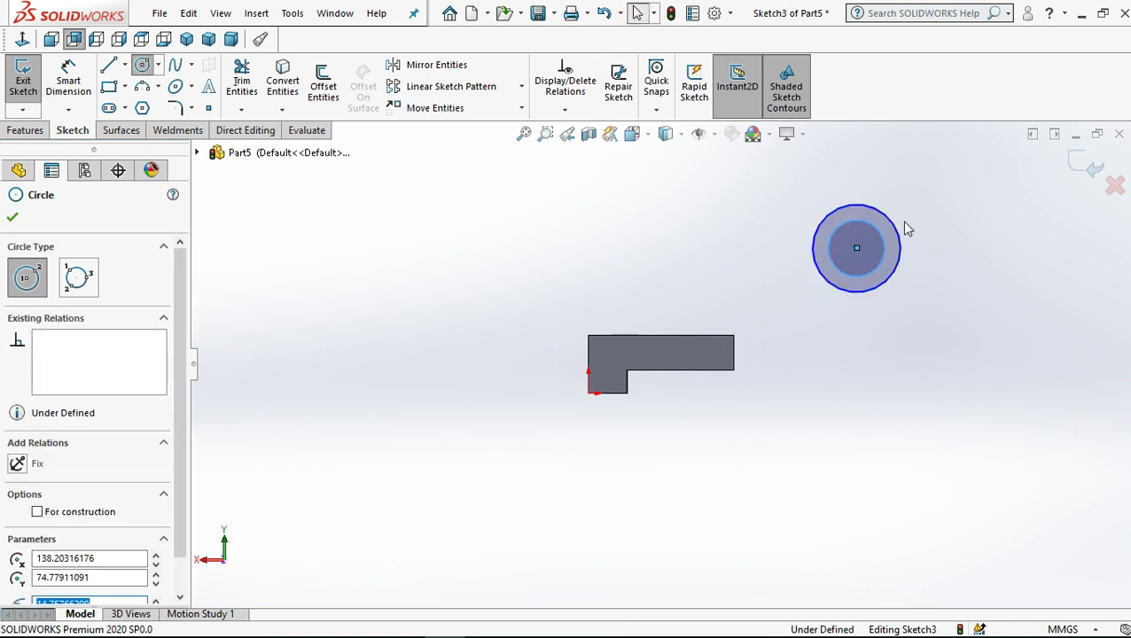
key(Escape)
key(f)
scroll(741, 387, down, 1)
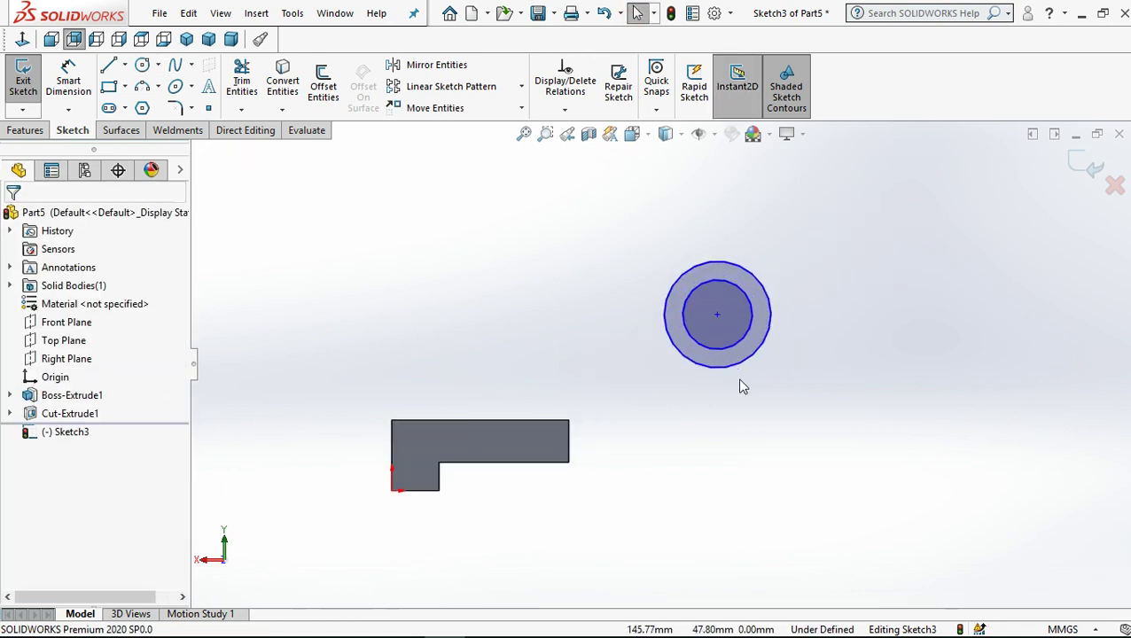
scroll(741, 387, down, 1)
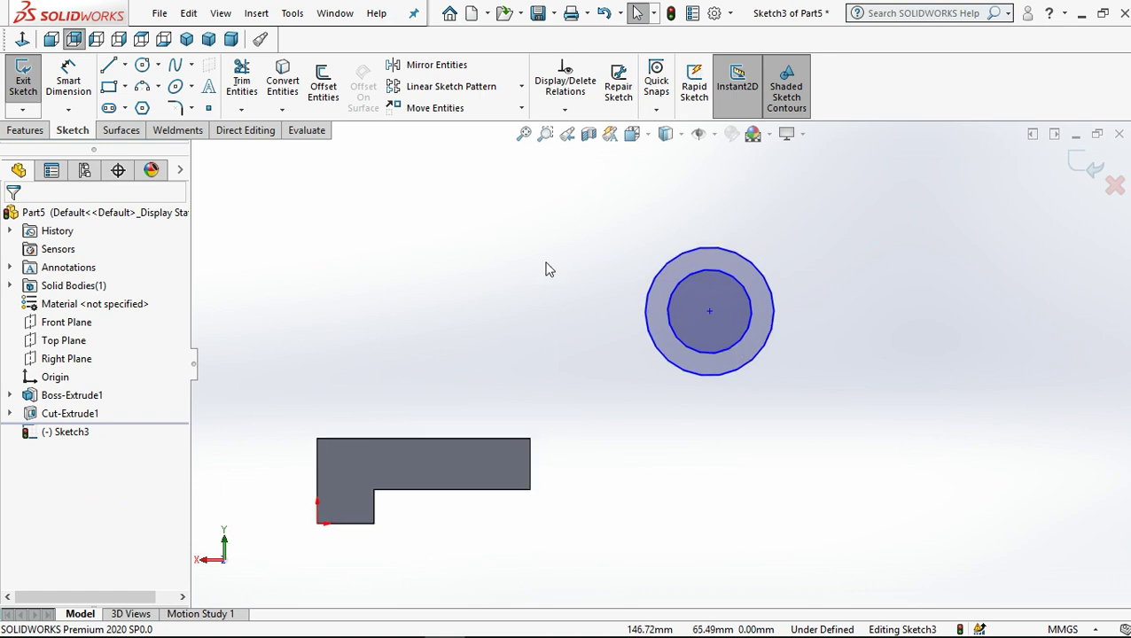
click(425, 250)
Step: Dimension the outer circle to Ø32 mm and the inner circle to Ø22 mm
click(78, 69)
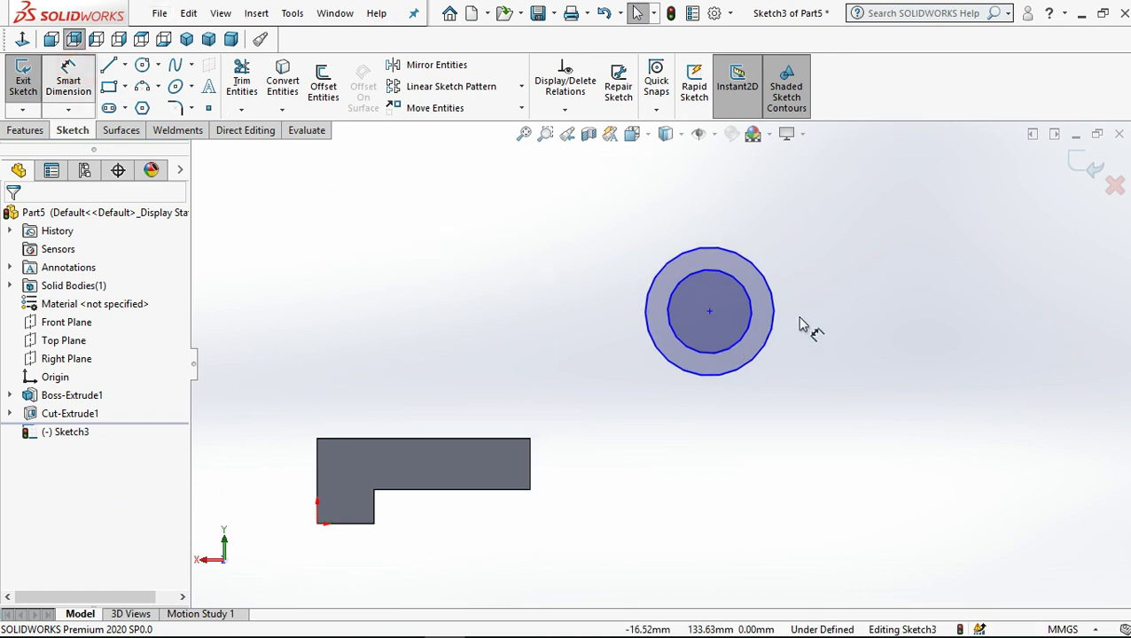
click(870, 353)
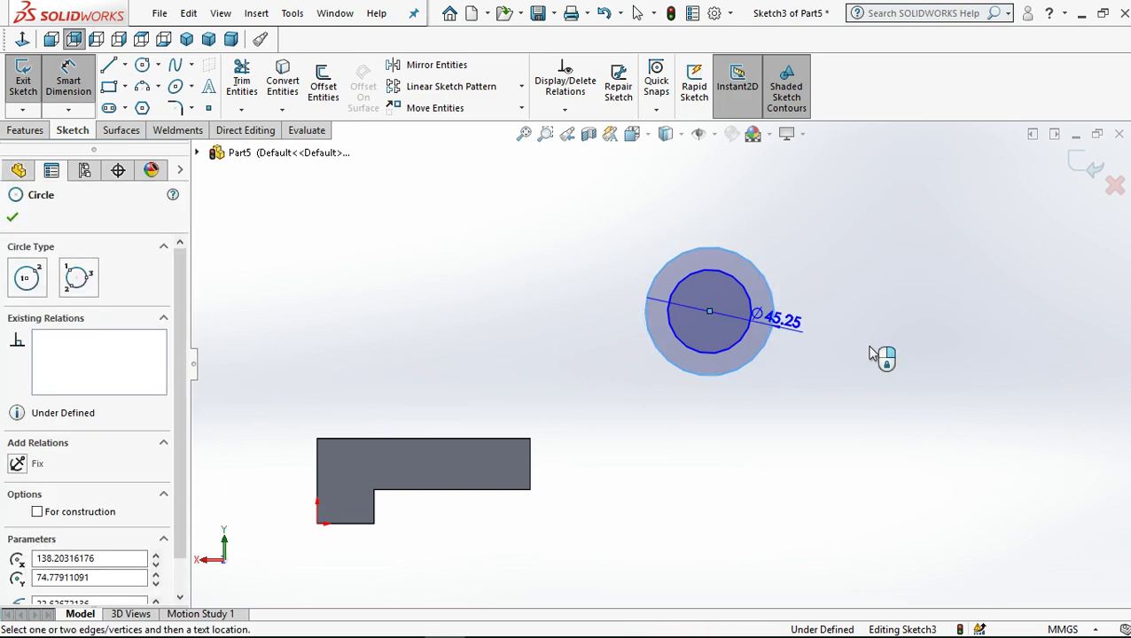
click(873, 353)
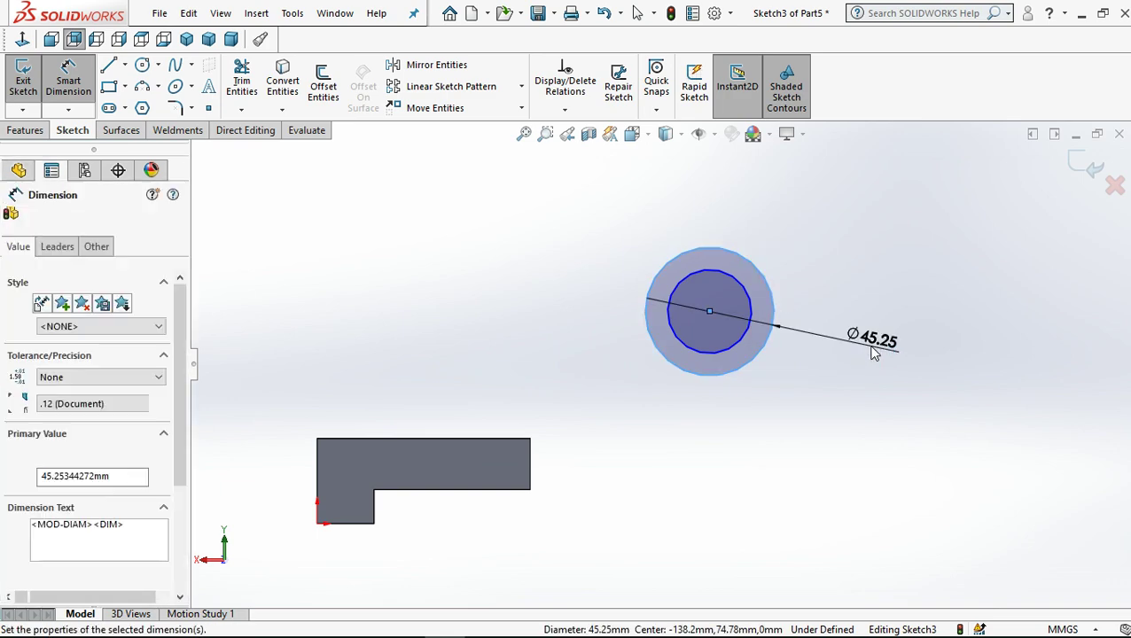
key(Return)
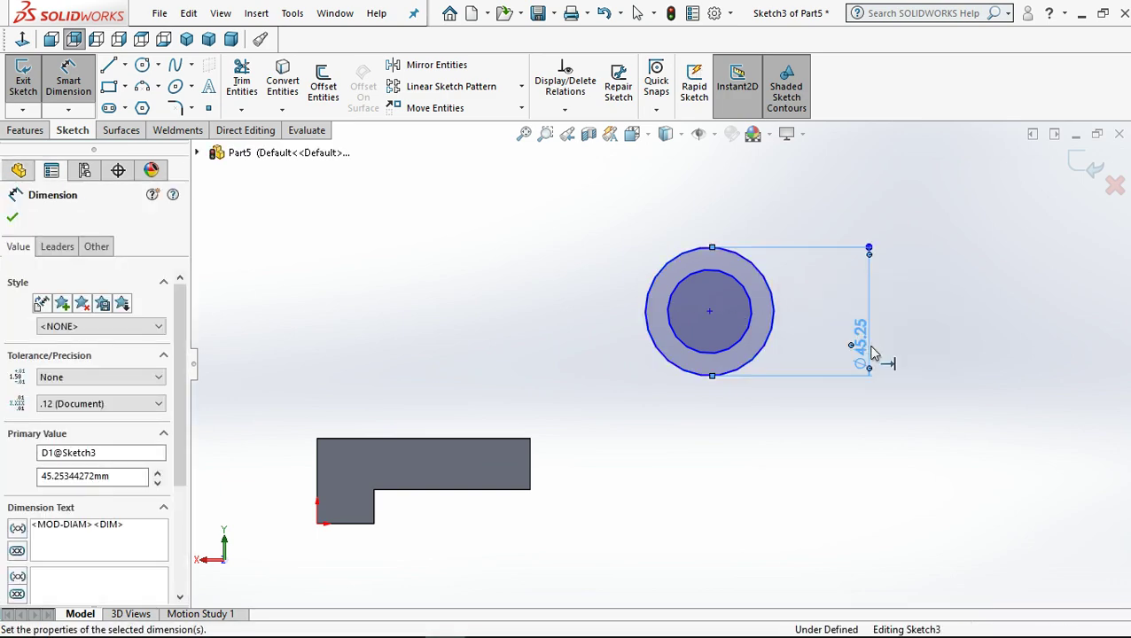
scroll(762, 330, down, 2)
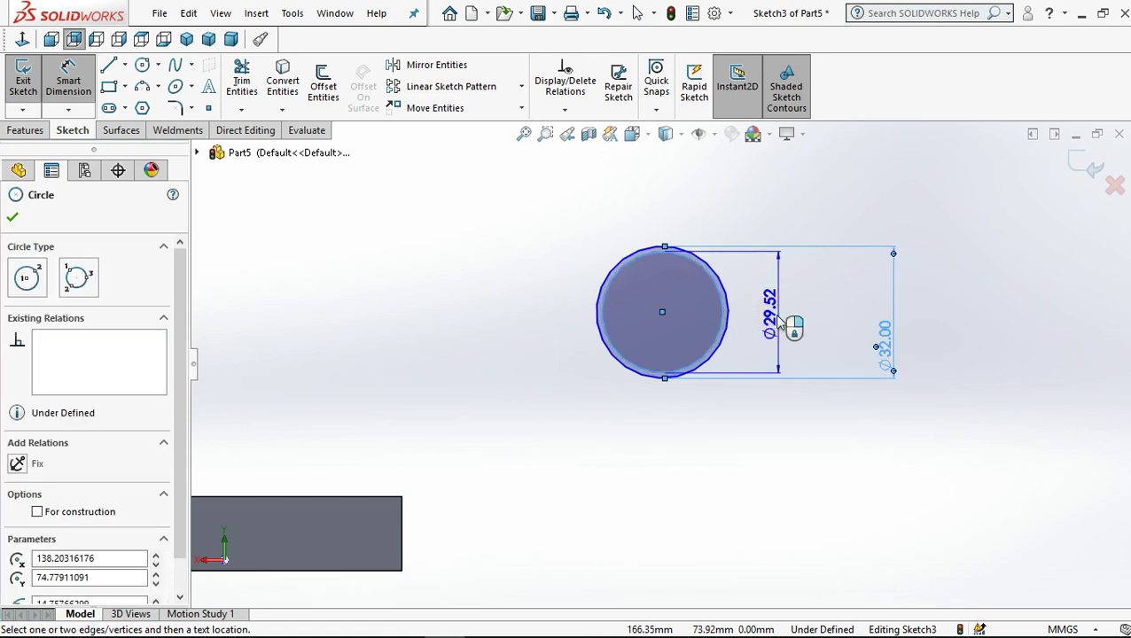
click(778, 321)
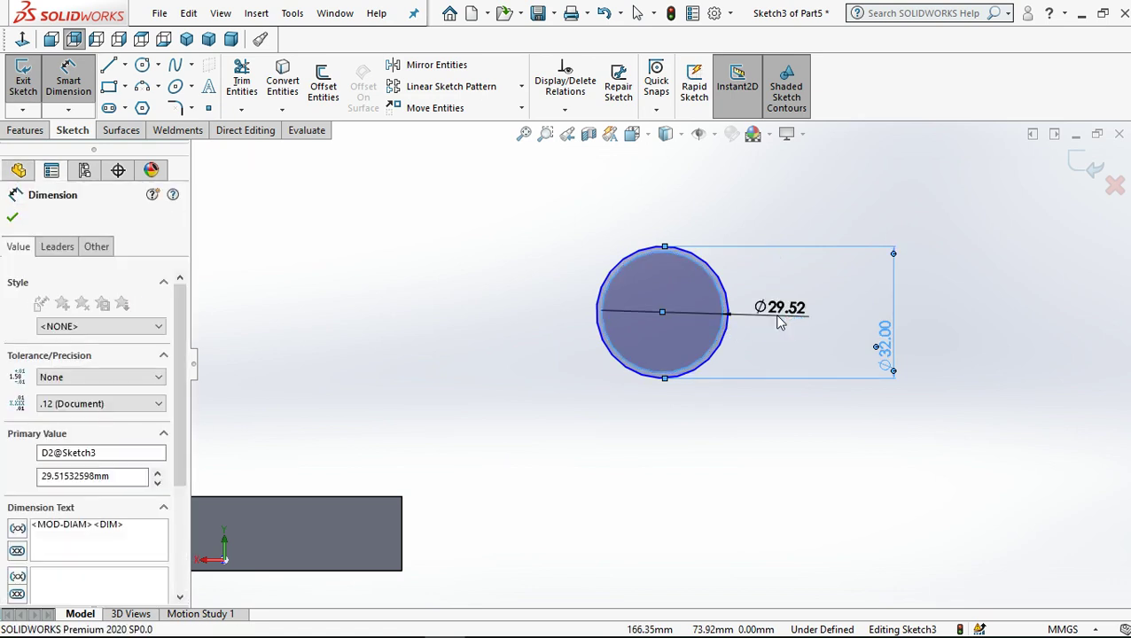
text(22)
key(Return)
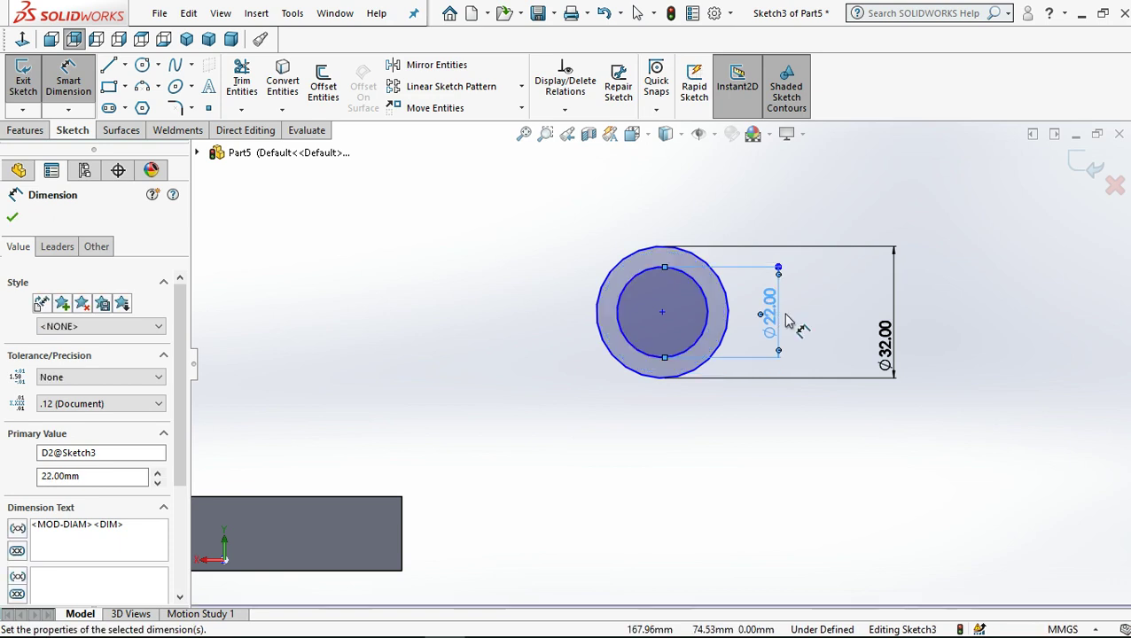
key(f)
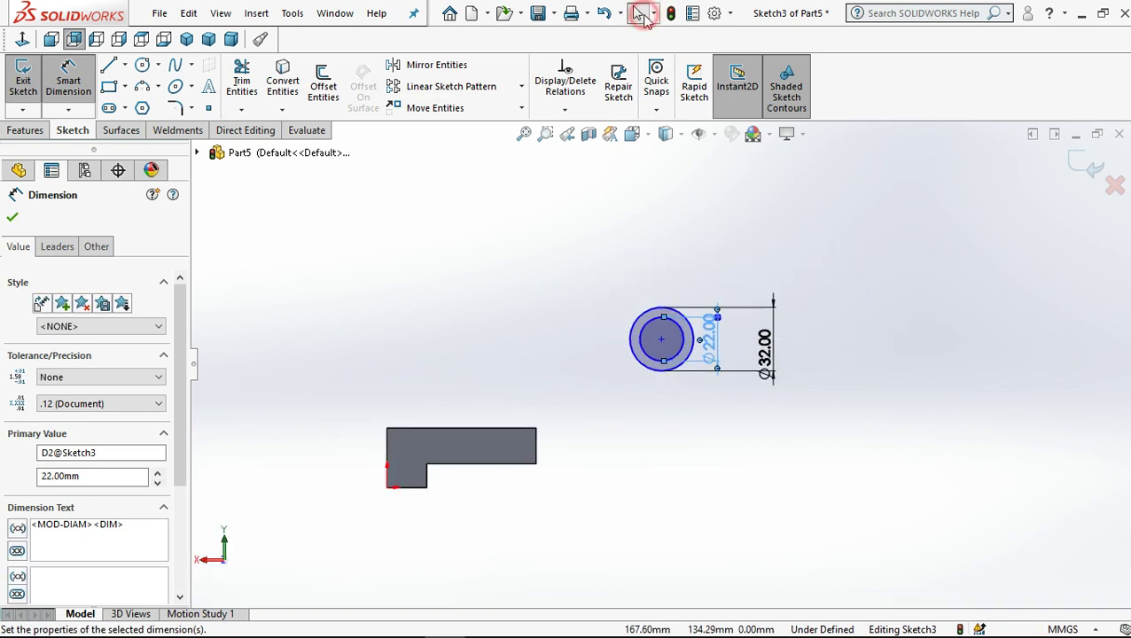
click(637, 12)
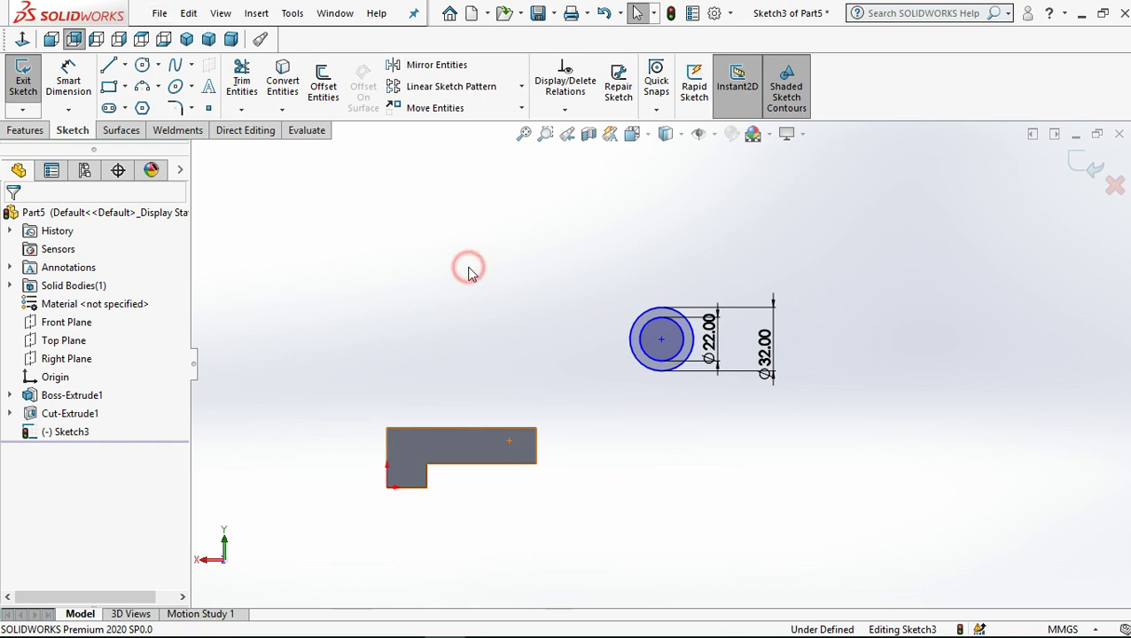
Step: Dimension the circle centre 65 mm horizontally from the block's right end
key(d)
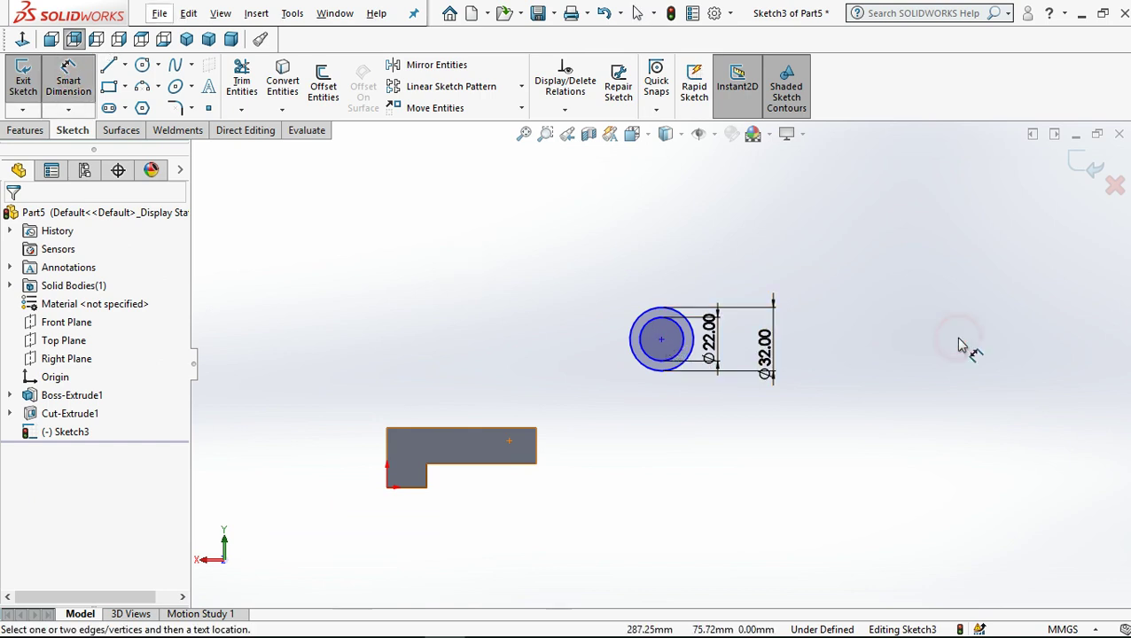
click(537, 462)
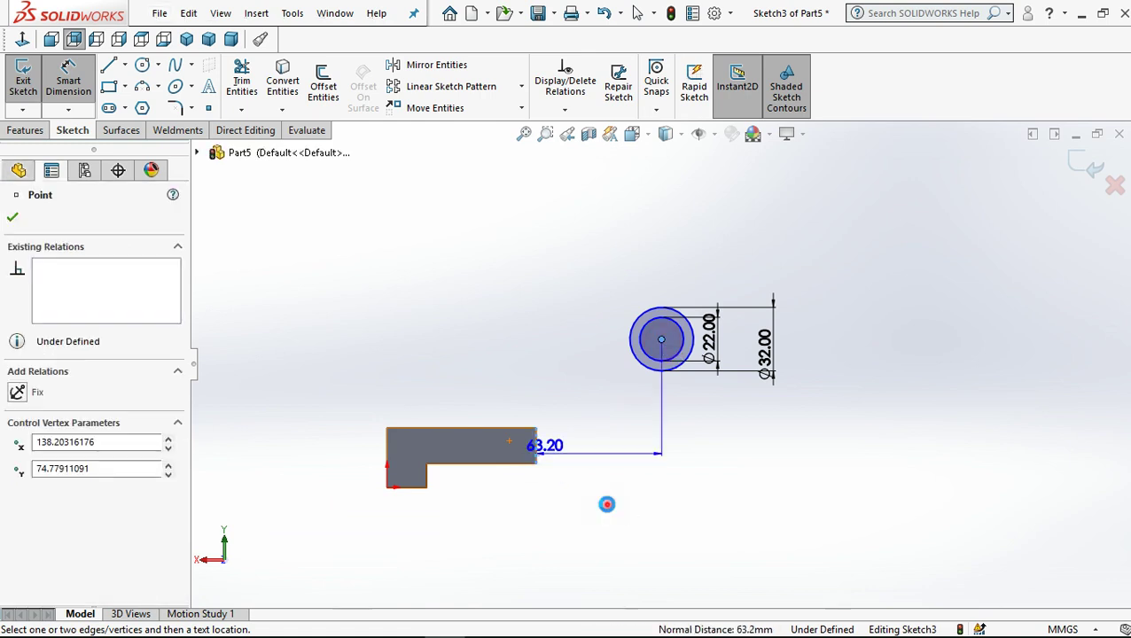
click(606, 503)
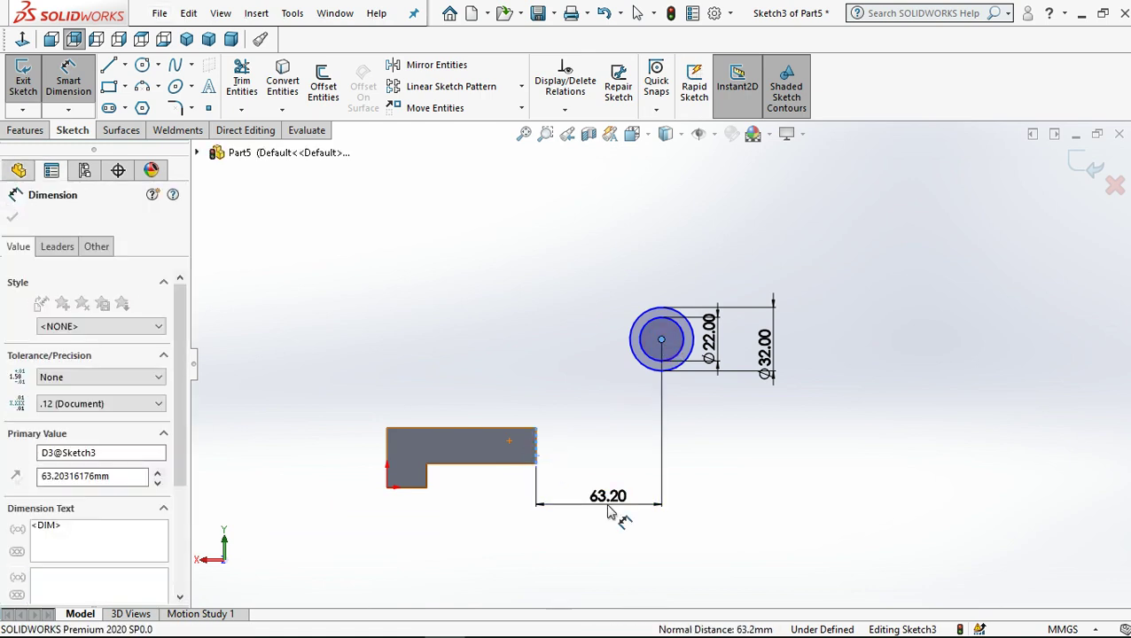
text(65)
key(Return)
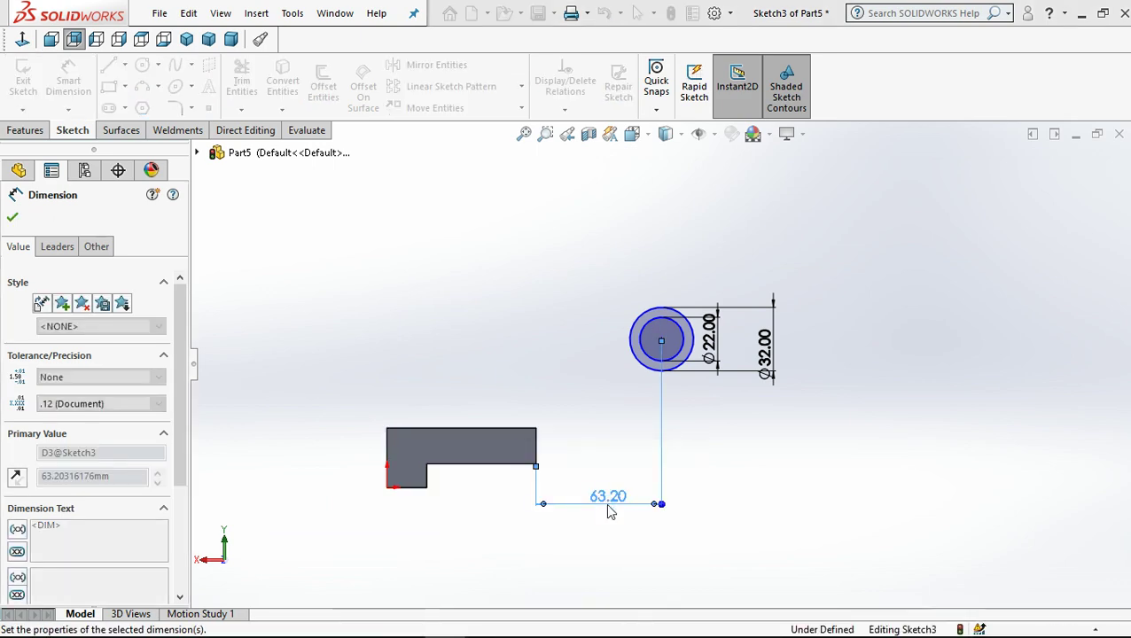
click(939, 277)
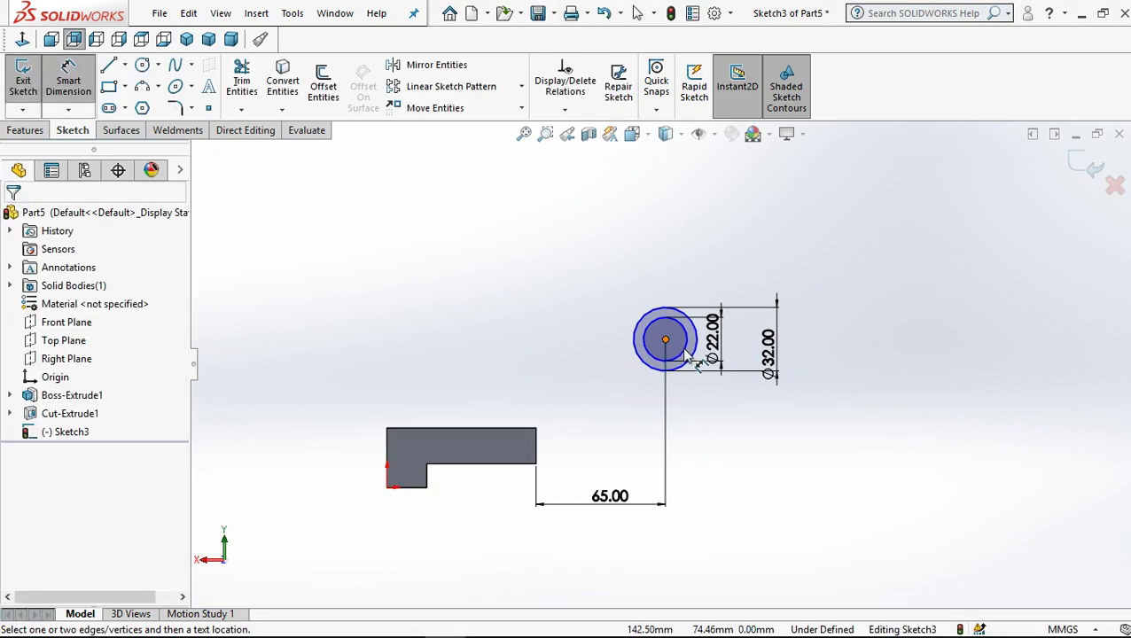
click(536, 439)
click(664, 471)
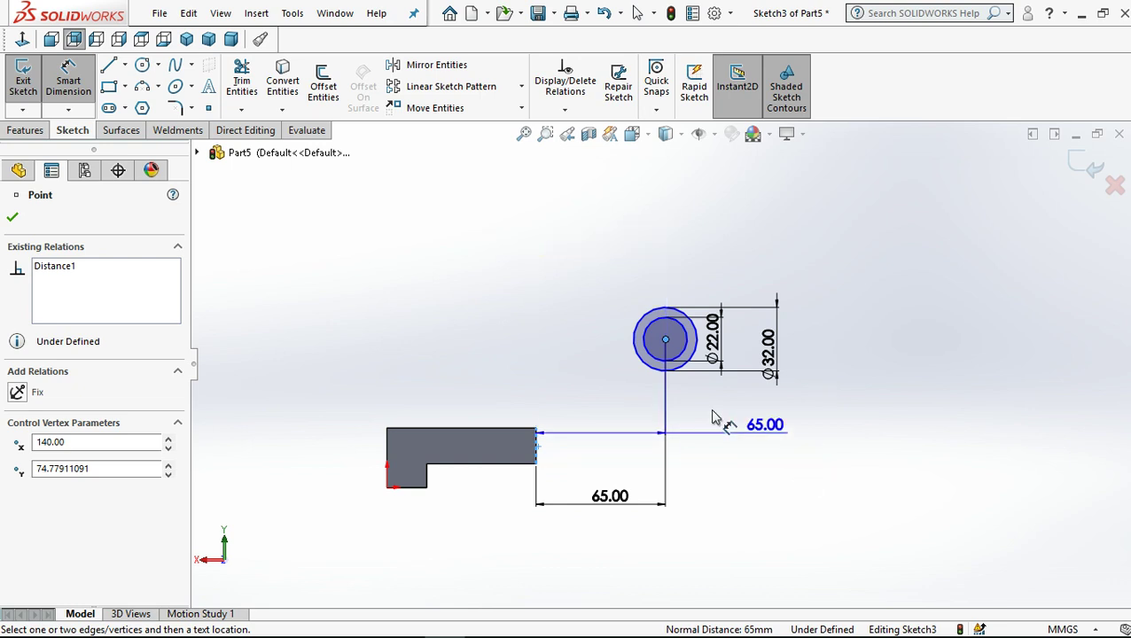
click(635, 13)
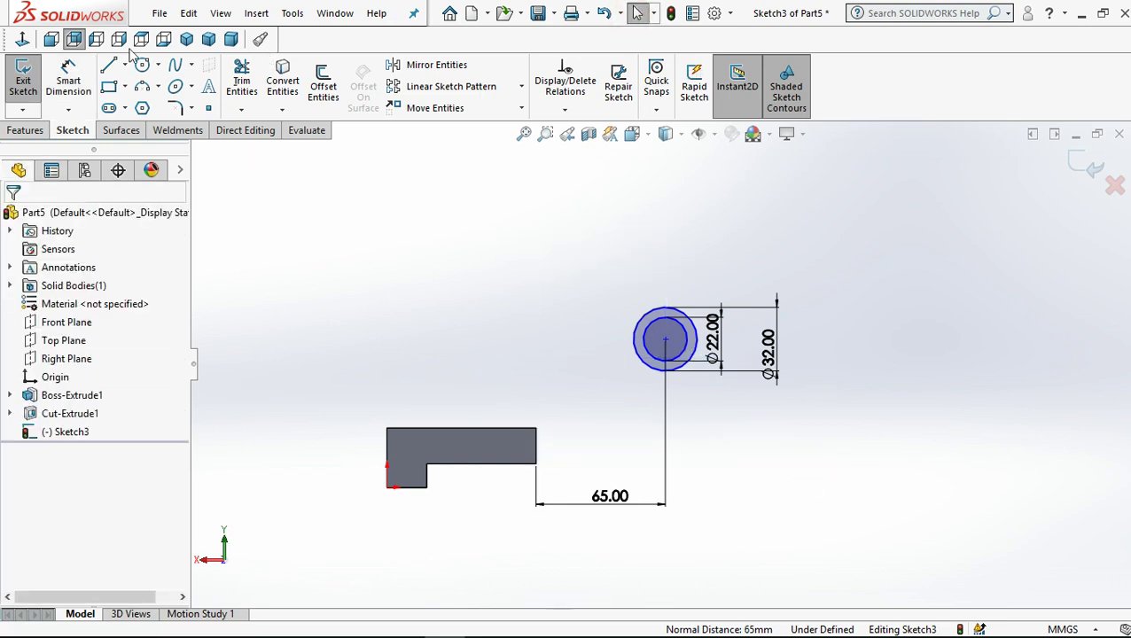
Step: Dimension the circle centre 58 mm vertically above the block's top-right corner
click(68, 78)
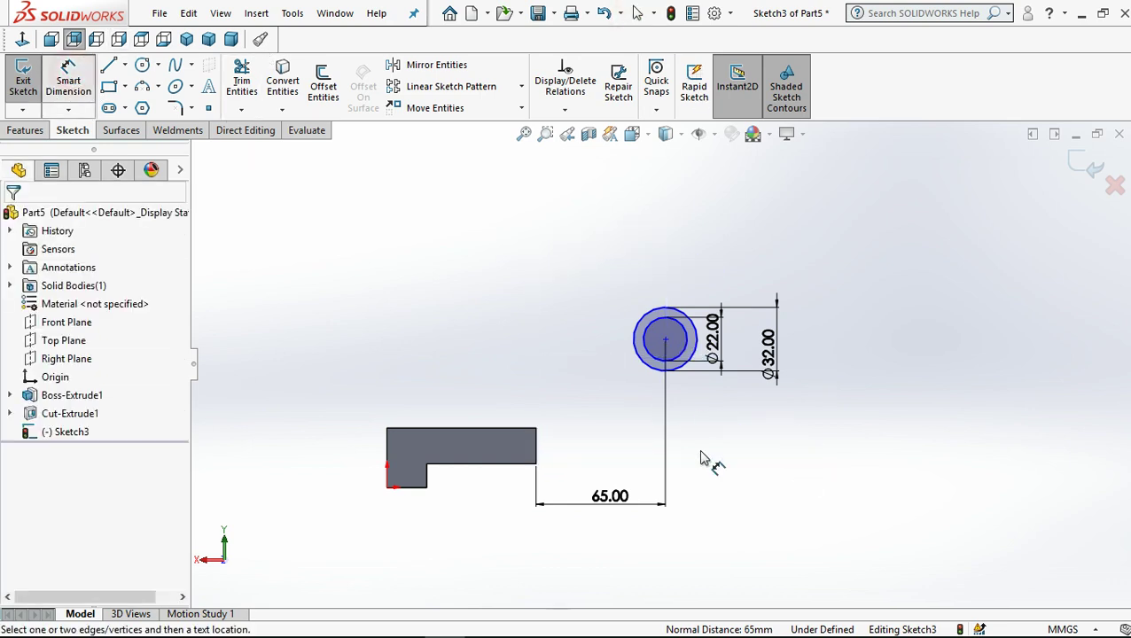
click(536, 430)
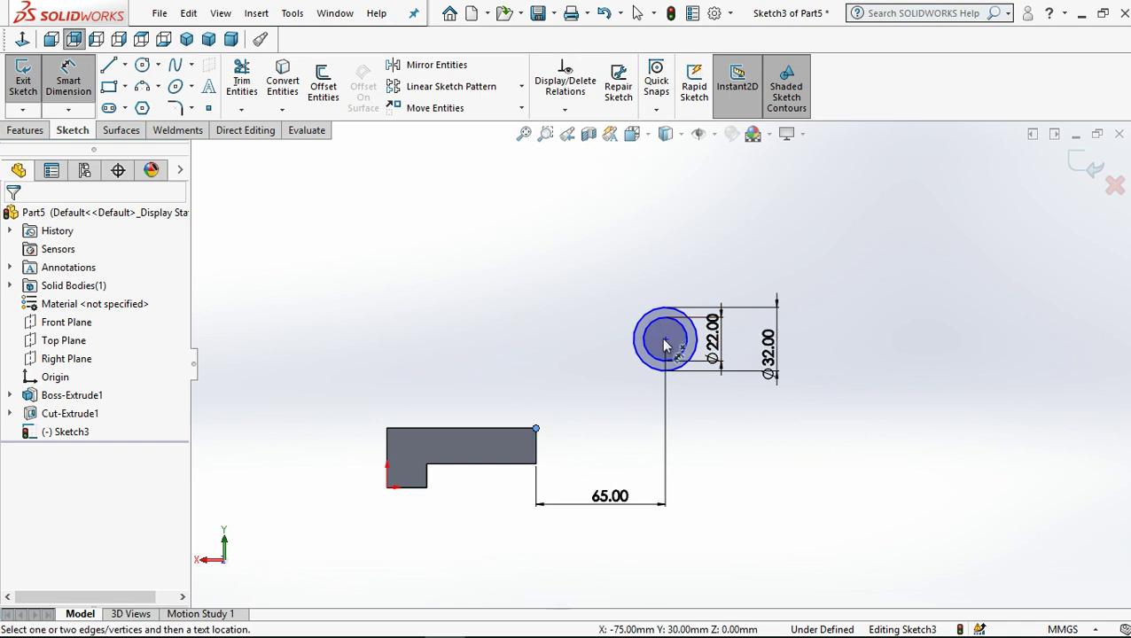
click(665, 341)
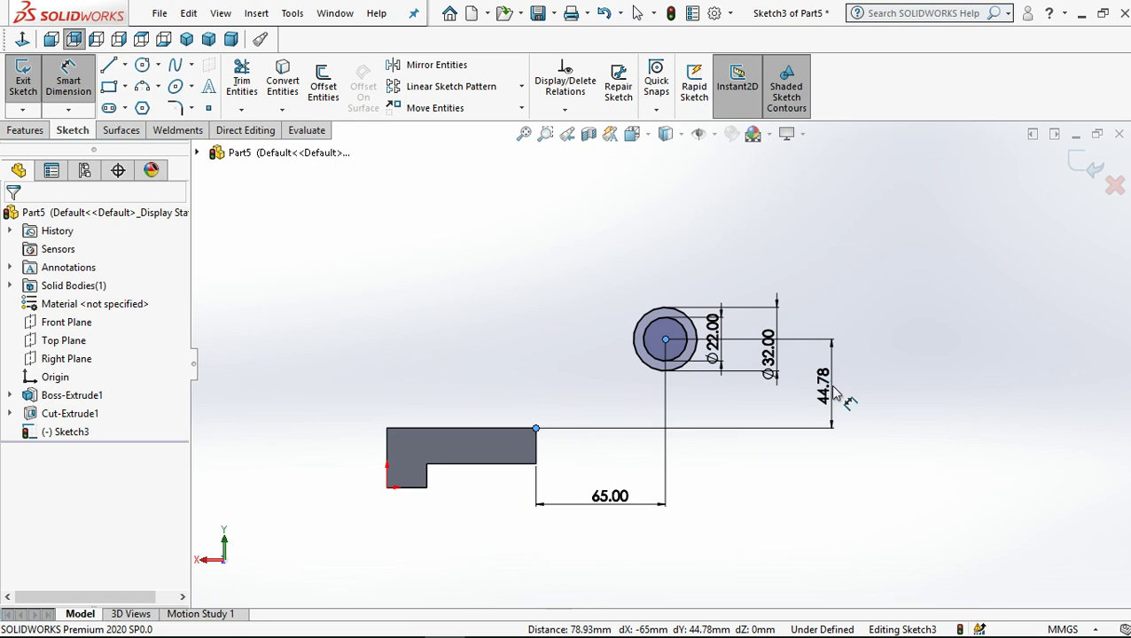
click(833, 386)
key(Return)
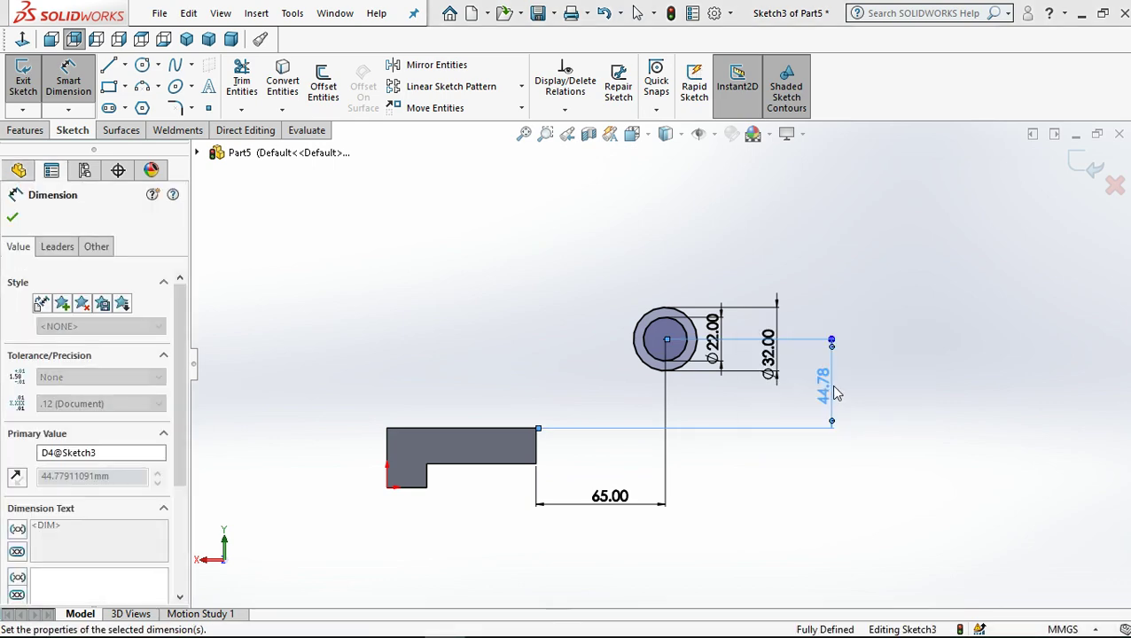
click(922, 301)
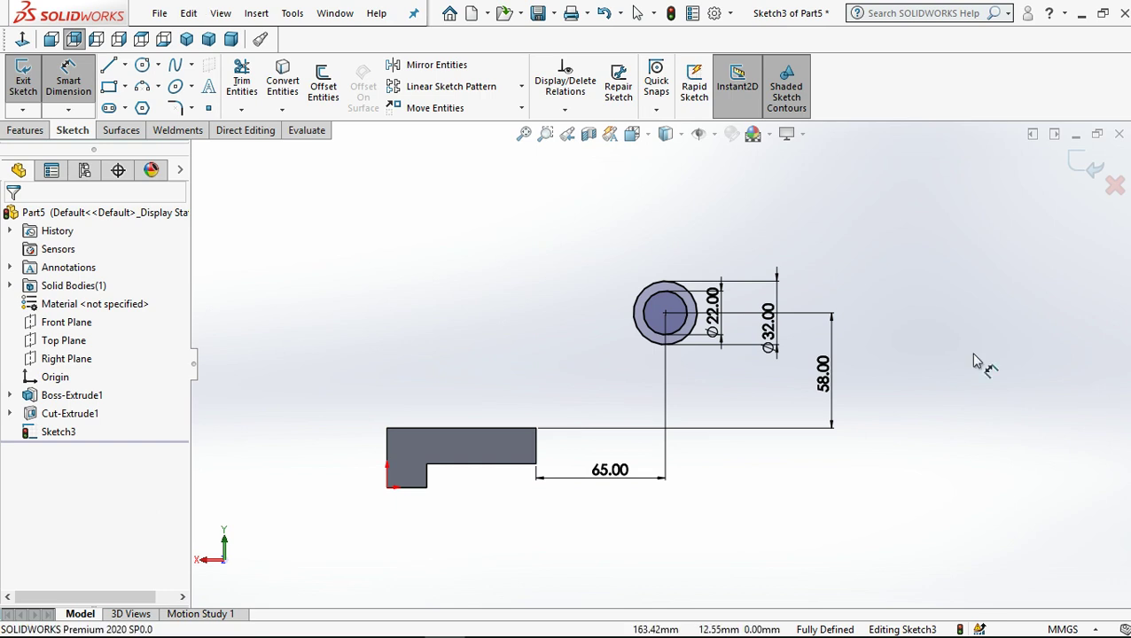
click(637, 13)
Step: Draw a bent line from the block's top-left corner to the outer circle
click(108, 66)
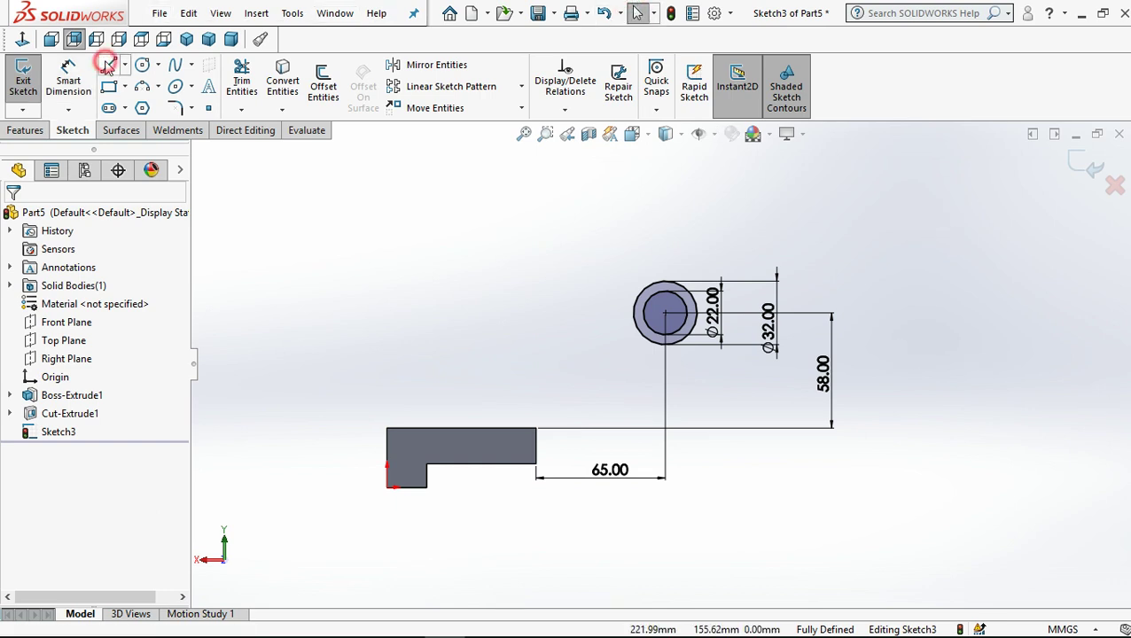
click(386, 428)
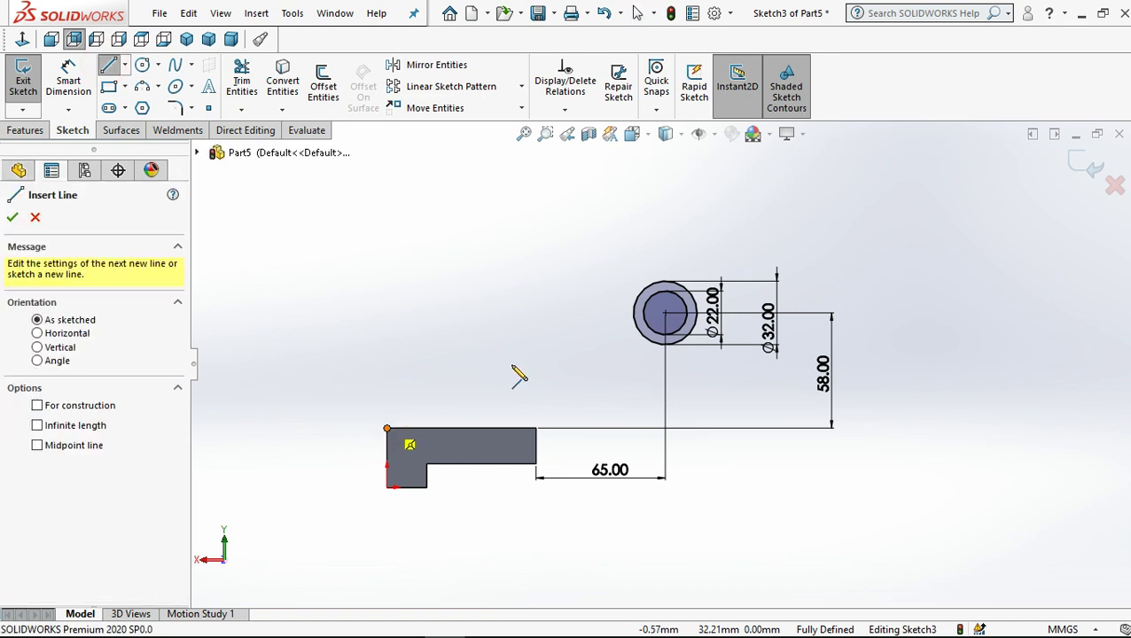
click(526, 375)
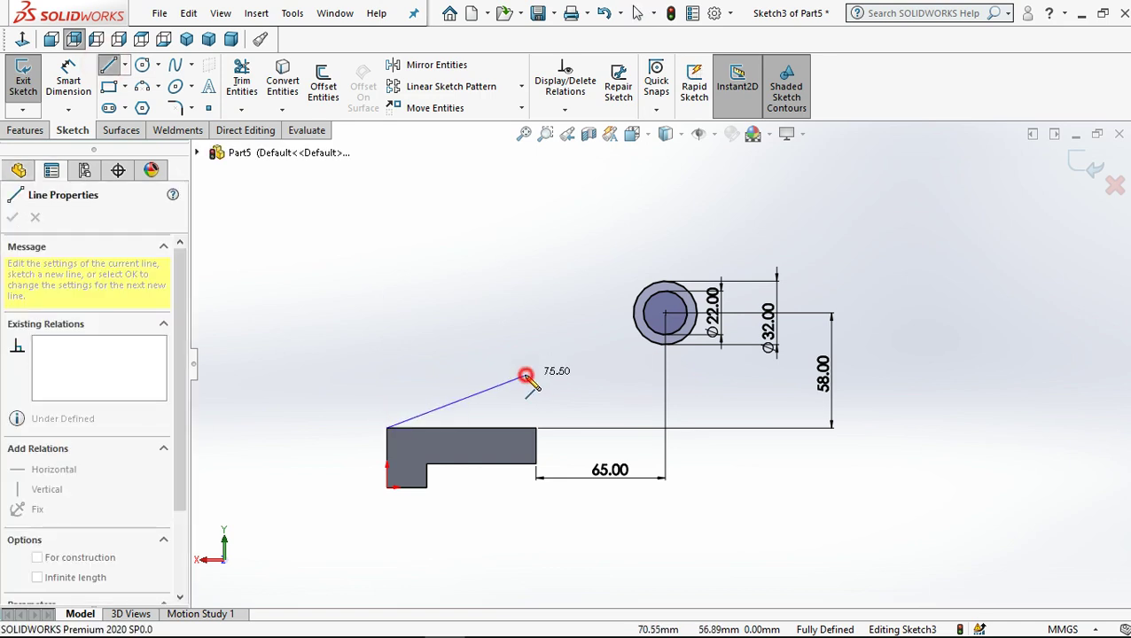
click(638, 298)
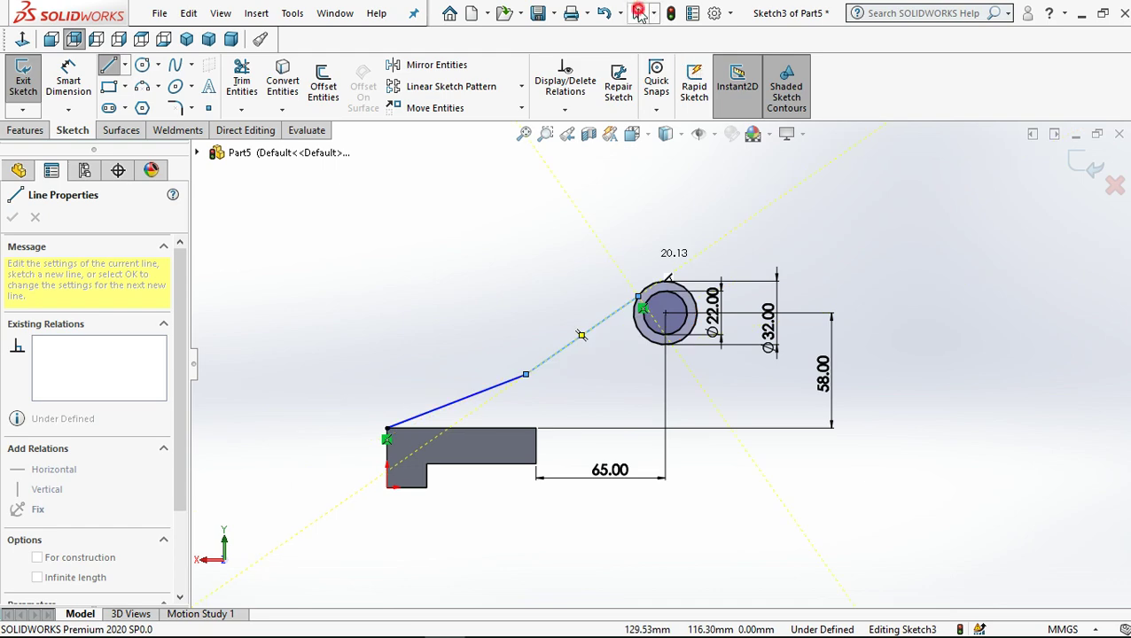
click(113, 67)
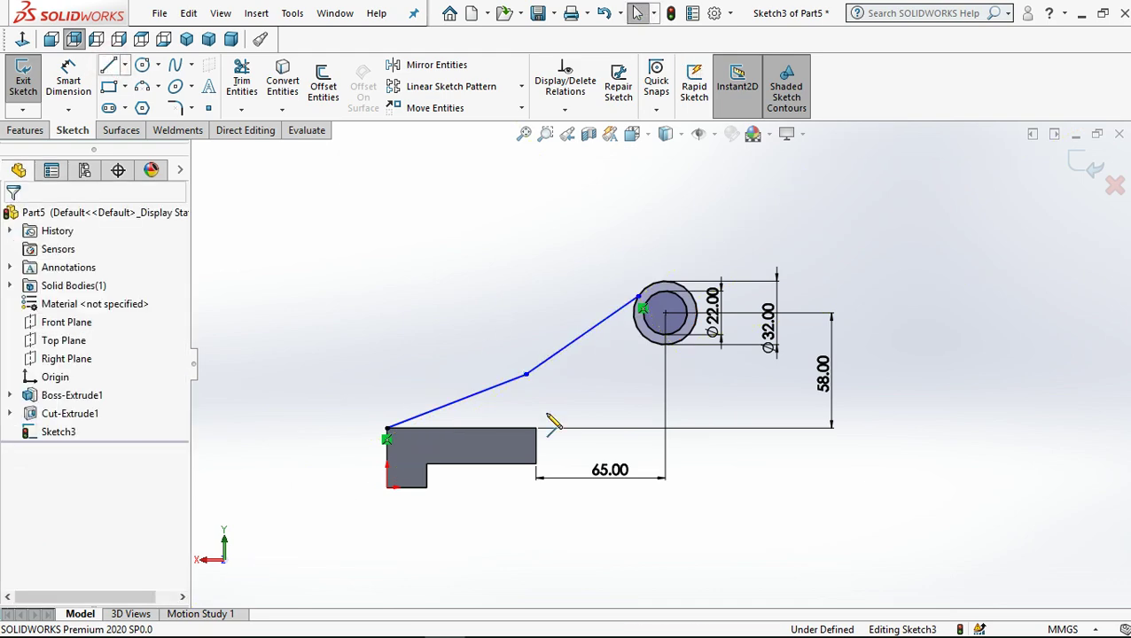
Step: Draw a line from the block's top-right corner to the boss circle
key(l)
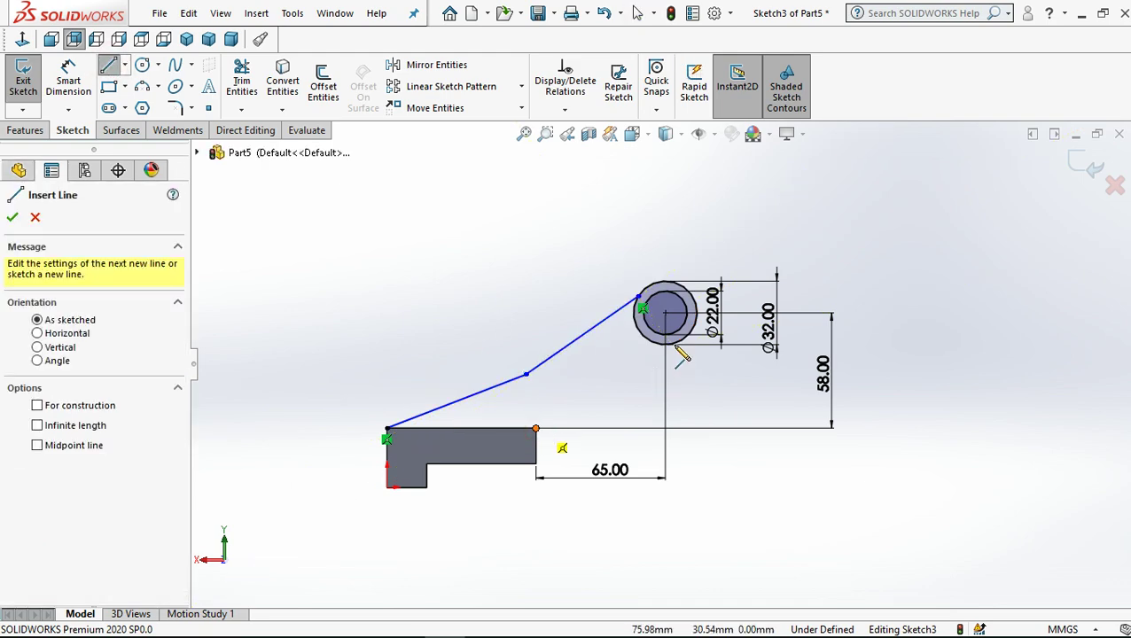
click(535, 429)
click(671, 346)
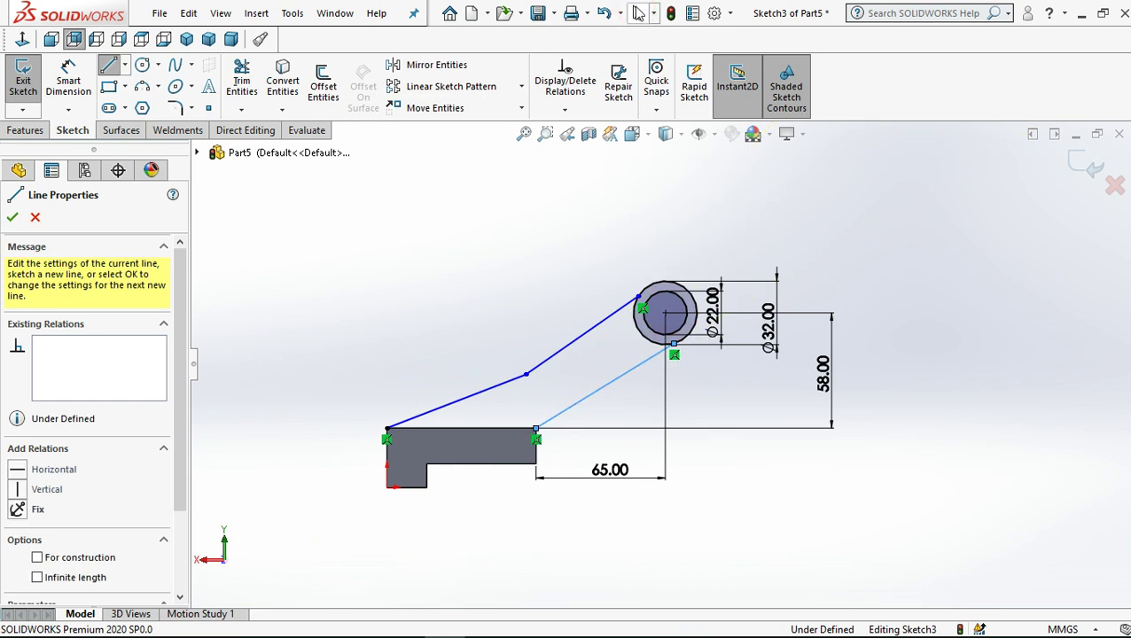
click(638, 12)
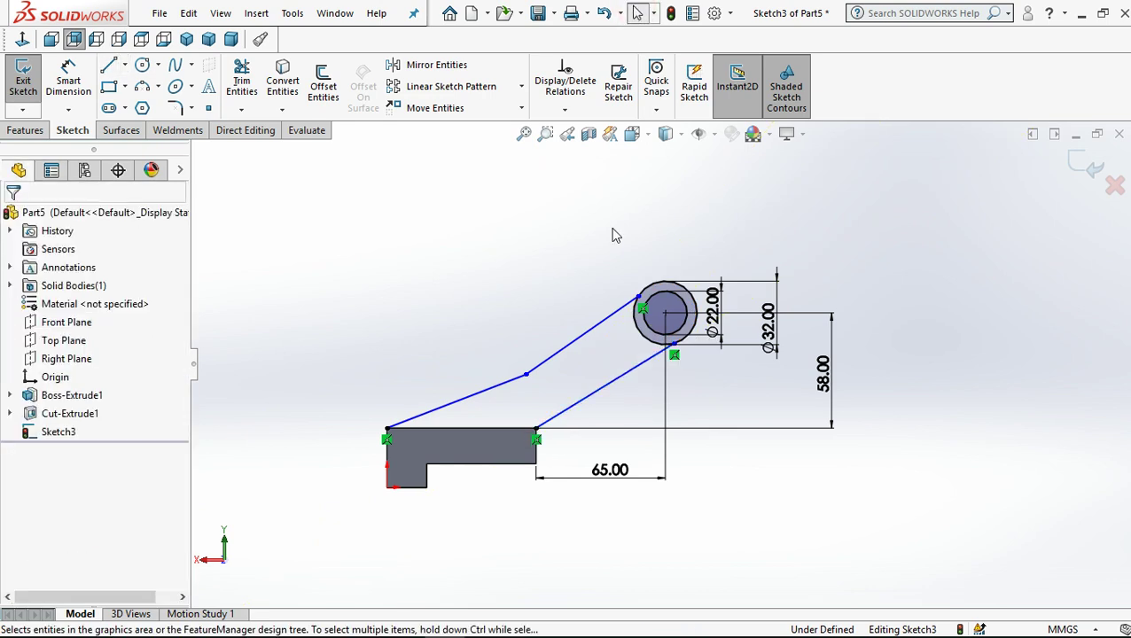
Step: Make the upper arm line tangent to the boss's outer circle
click(622, 309)
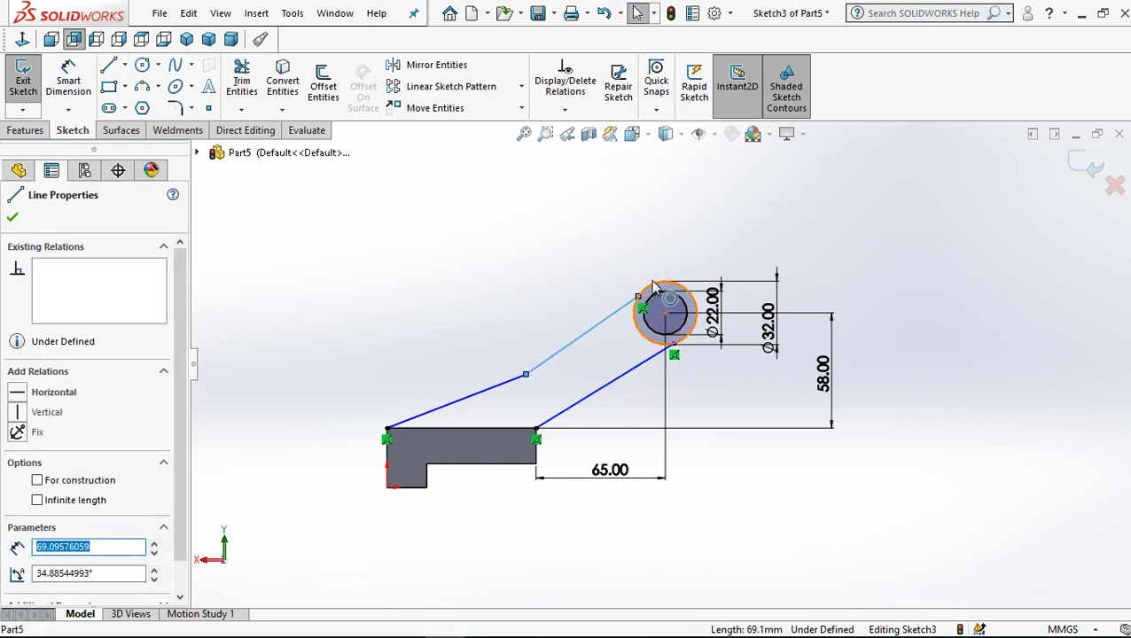
ctrl+click(652, 286)
click(694, 203)
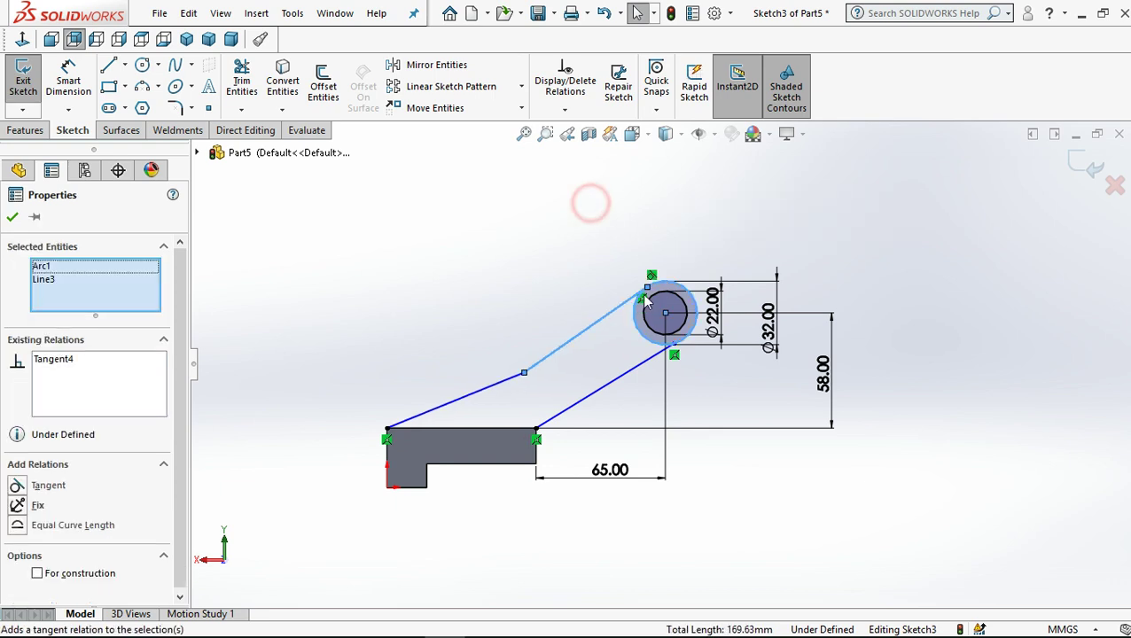
click(651, 379)
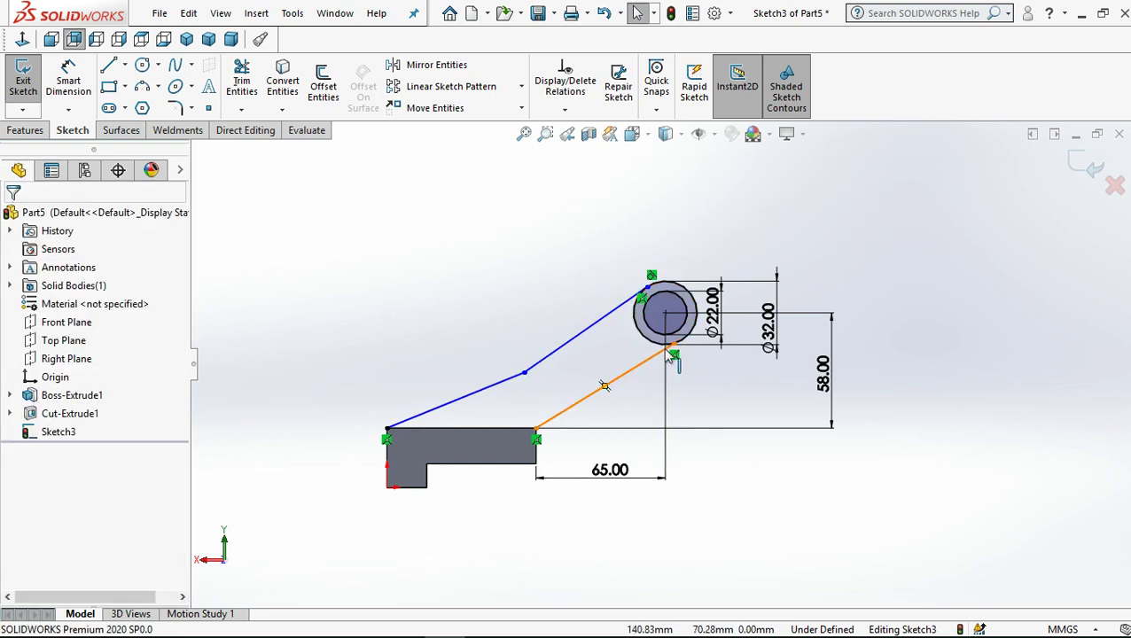
Step: Make the lower arm line tangent to the boss's outer circle
click(653, 355)
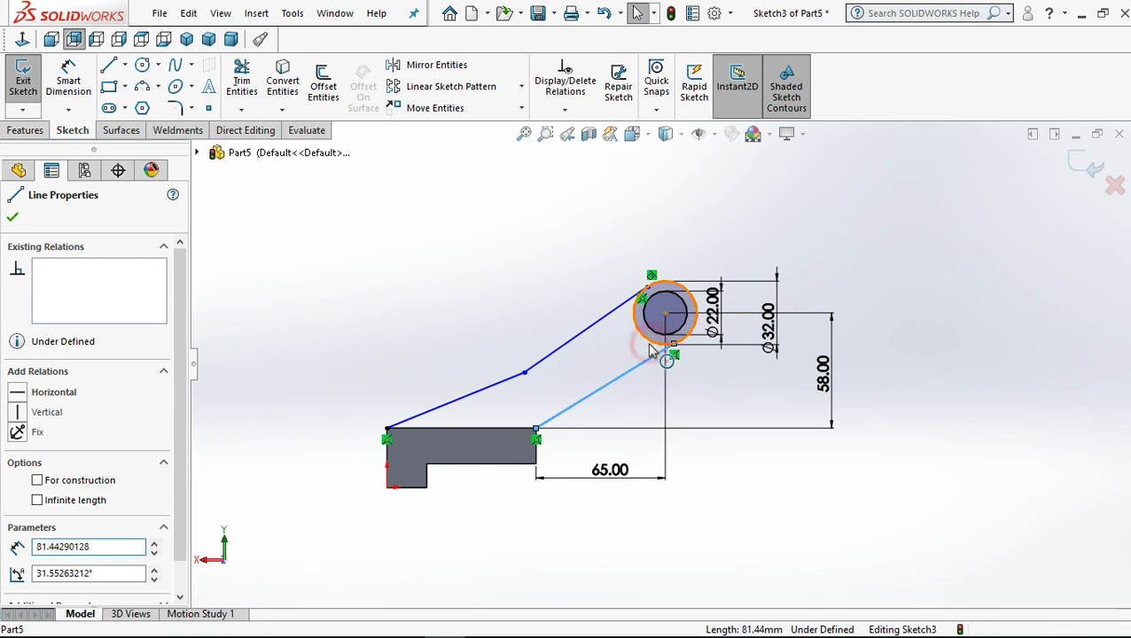
ctrl+click(649, 348)
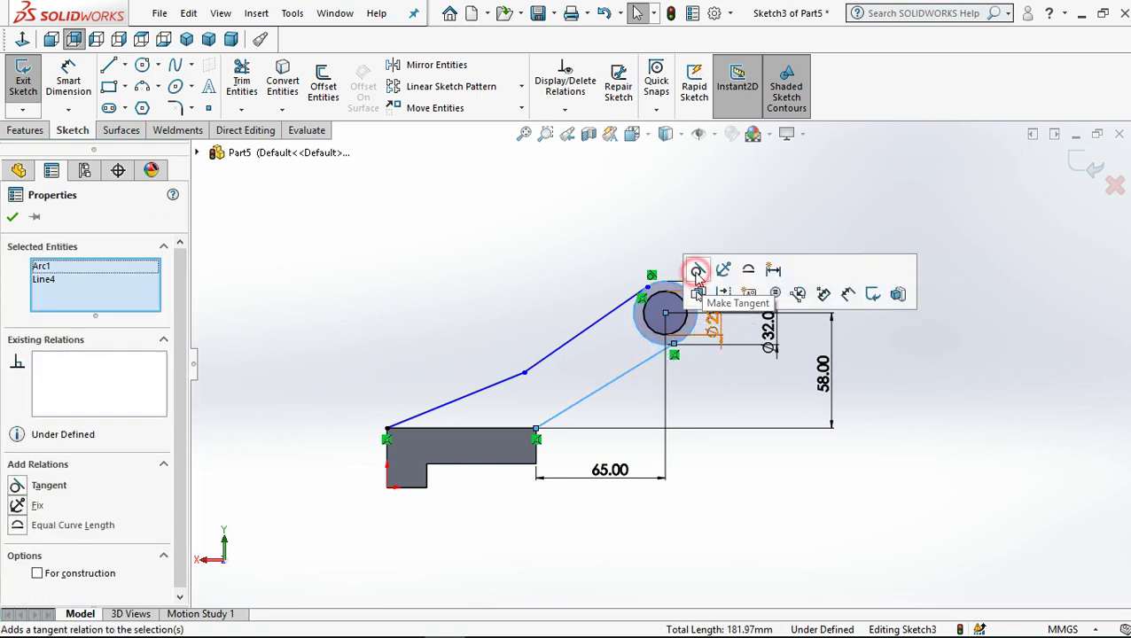
click(696, 271)
click(534, 267)
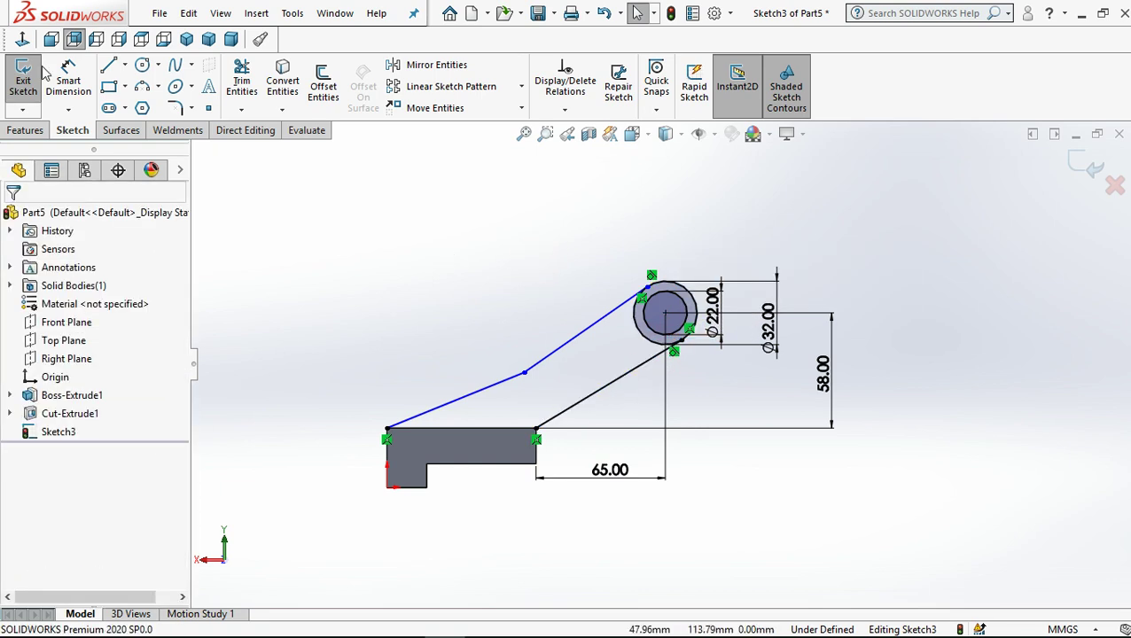
click(68, 78)
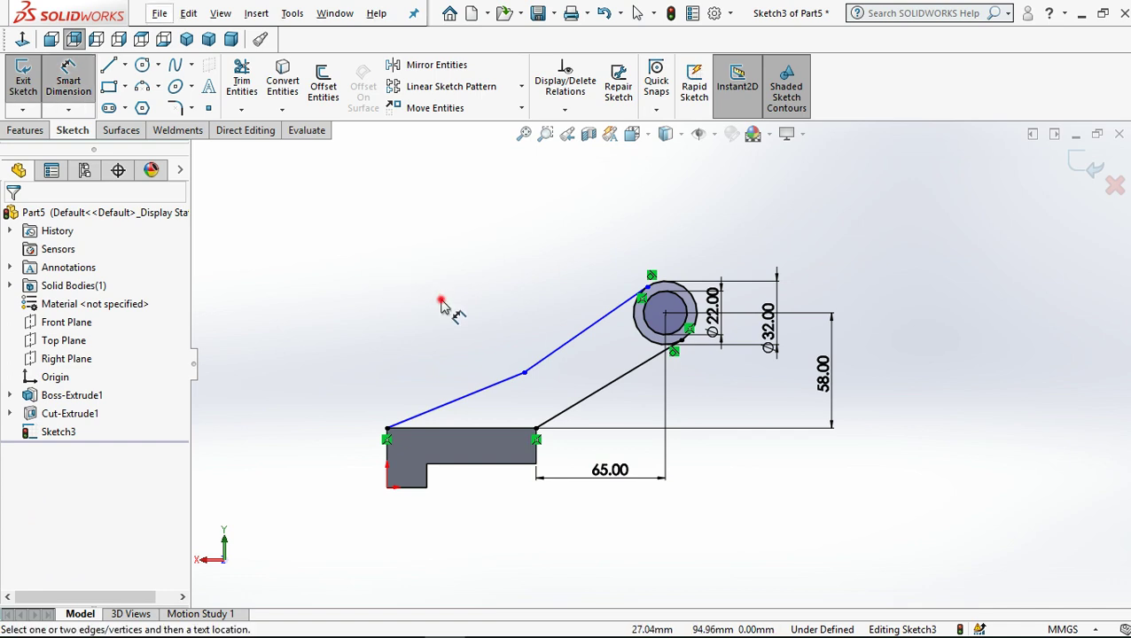
Step: Dimension the upper arm's bend point 95 mm horizontally from the left corner
click(524, 372)
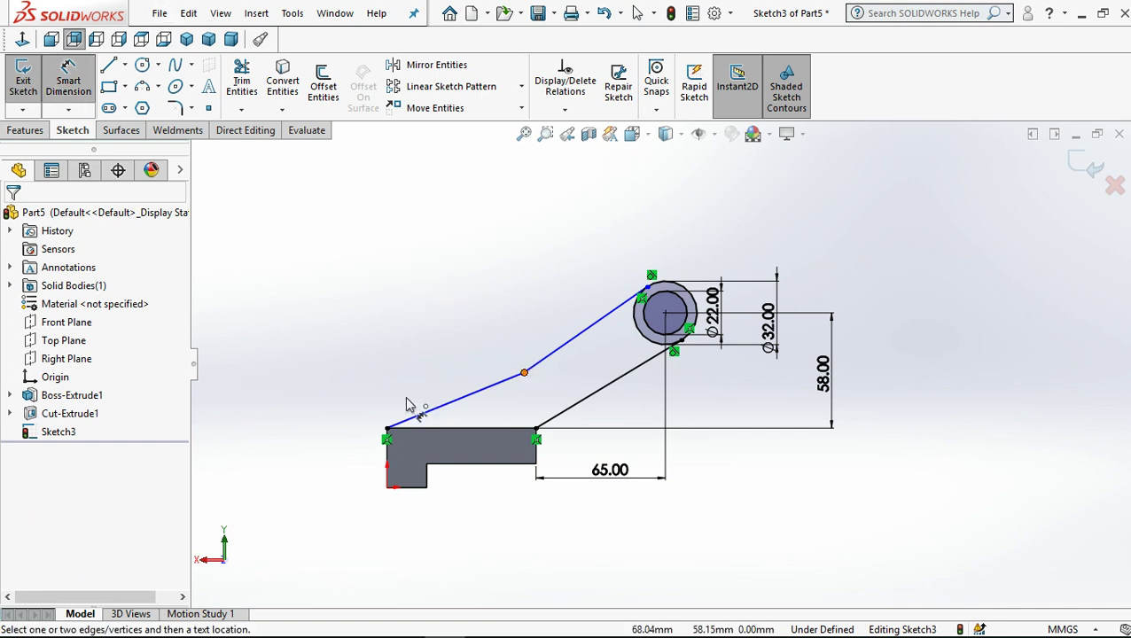
click(441, 286)
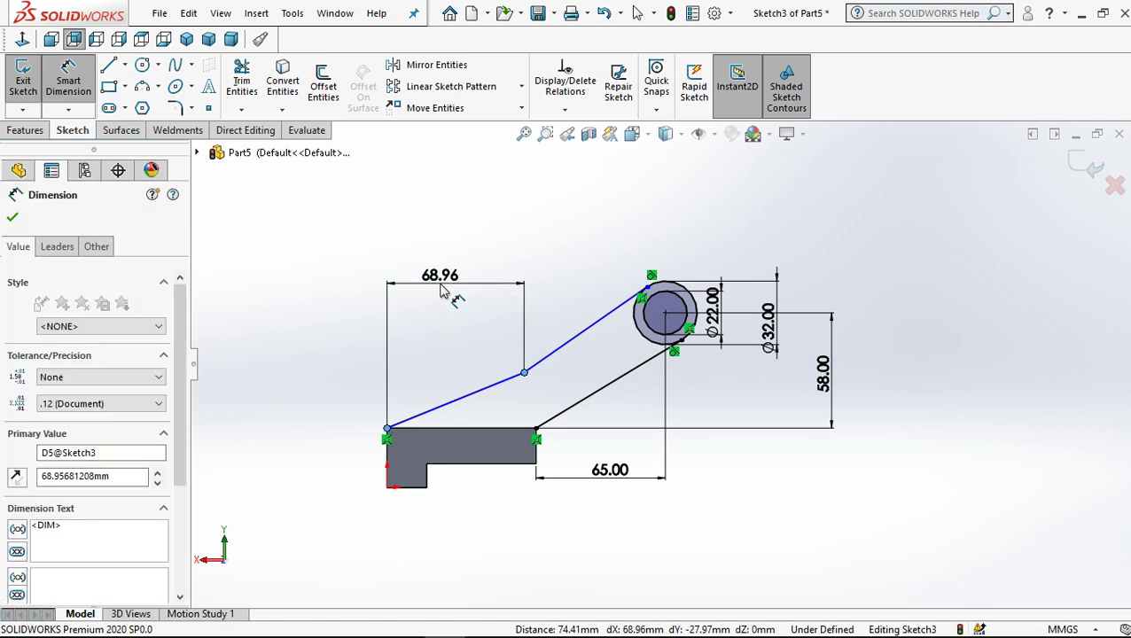
double_click(443, 293)
text(95)
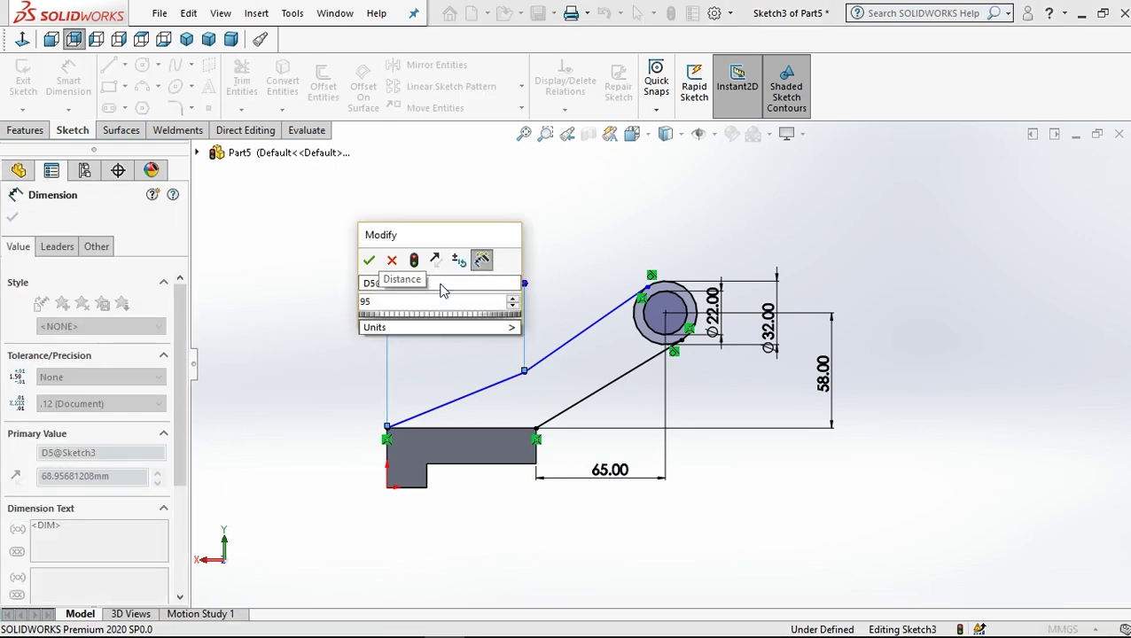
key(Return)
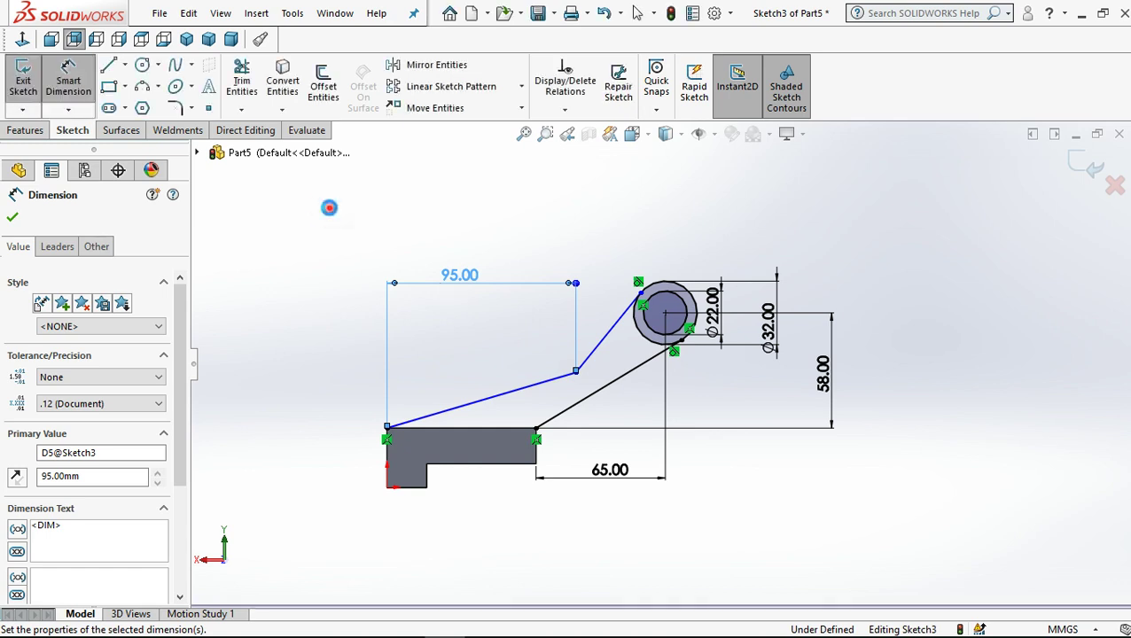
click(329, 207)
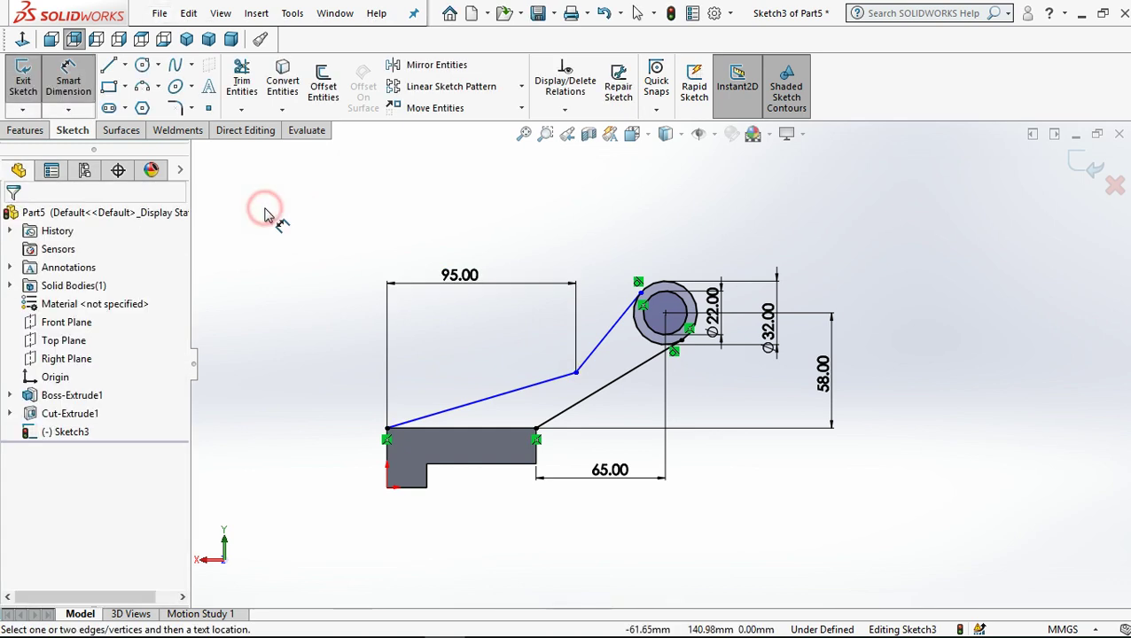
Step: Add a 58 mm vertical dimension from the arm's left endpoint, then delete it
click(576, 372)
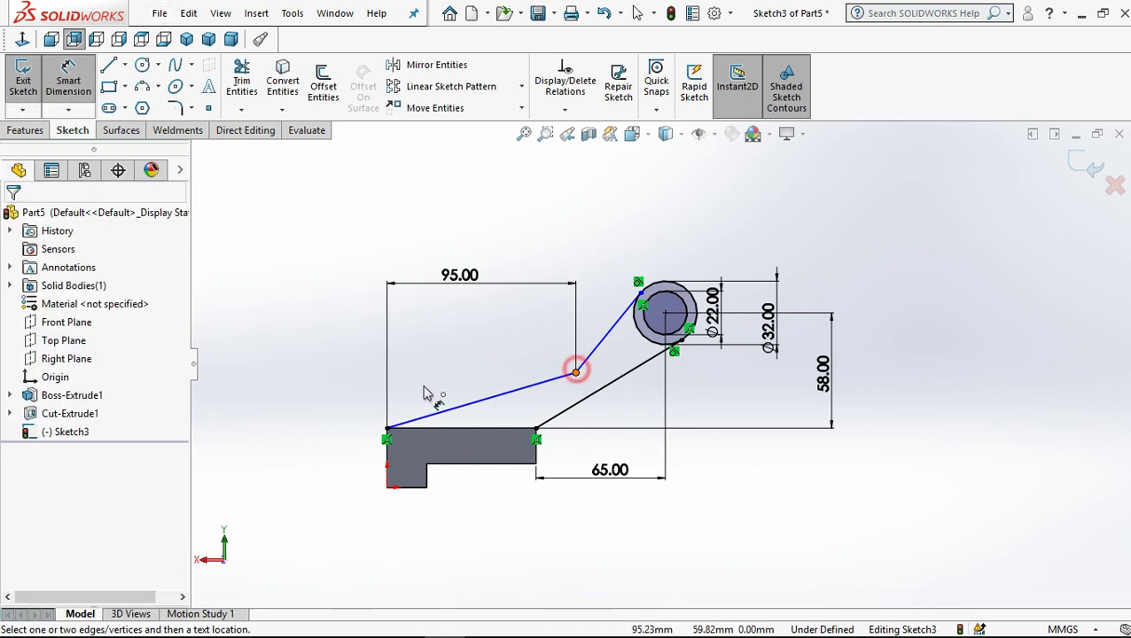
click(388, 430)
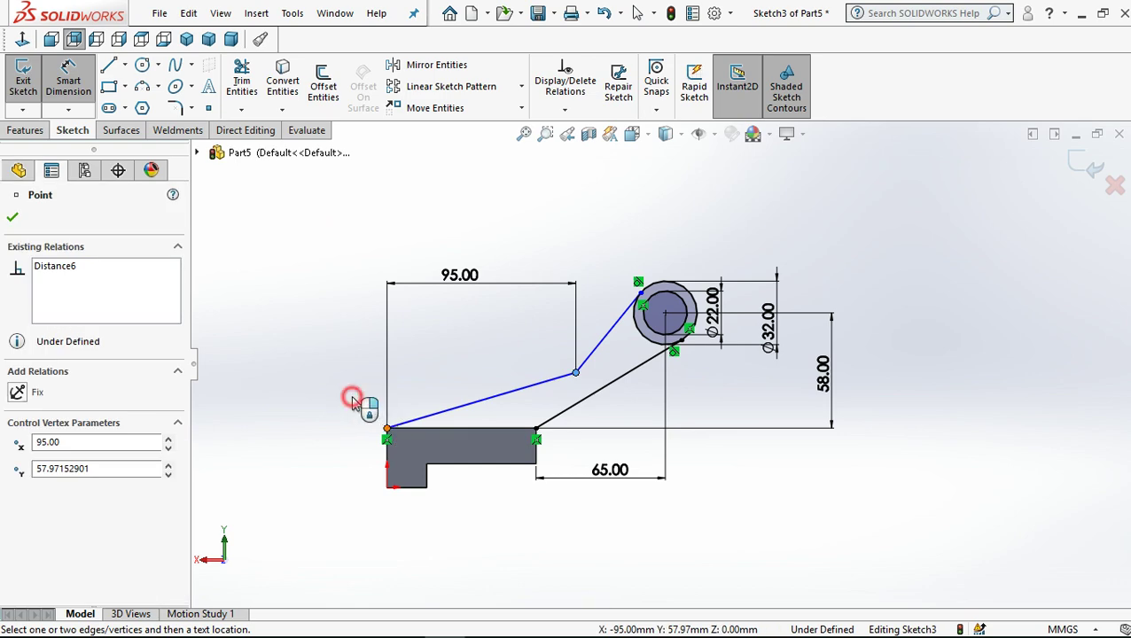
click(352, 401)
click(353, 404)
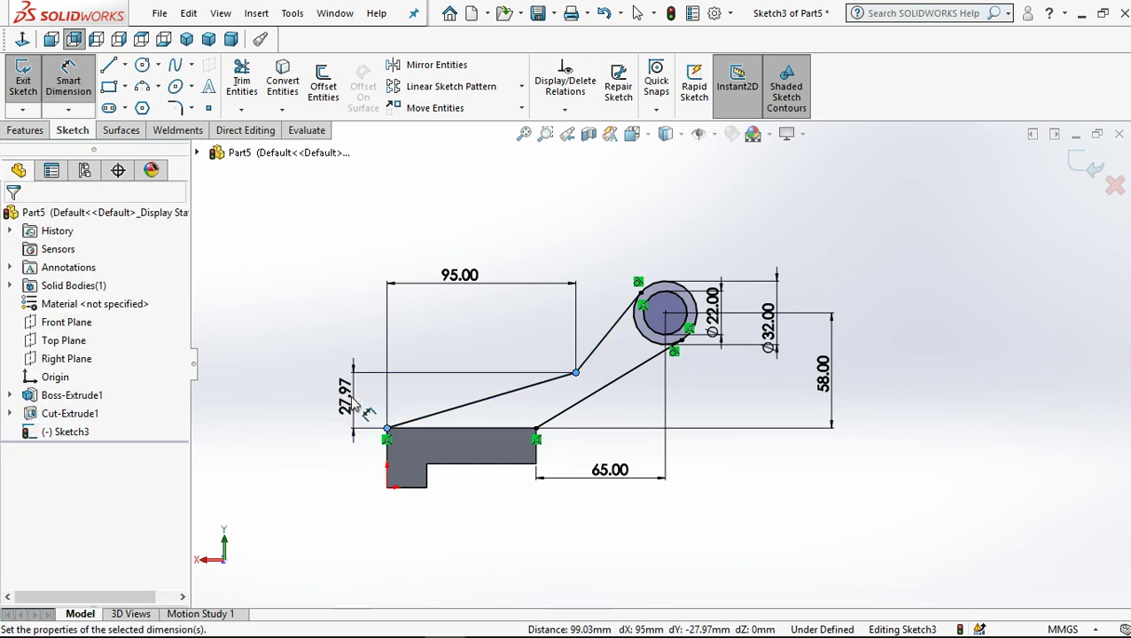
text(58)
key(Return)
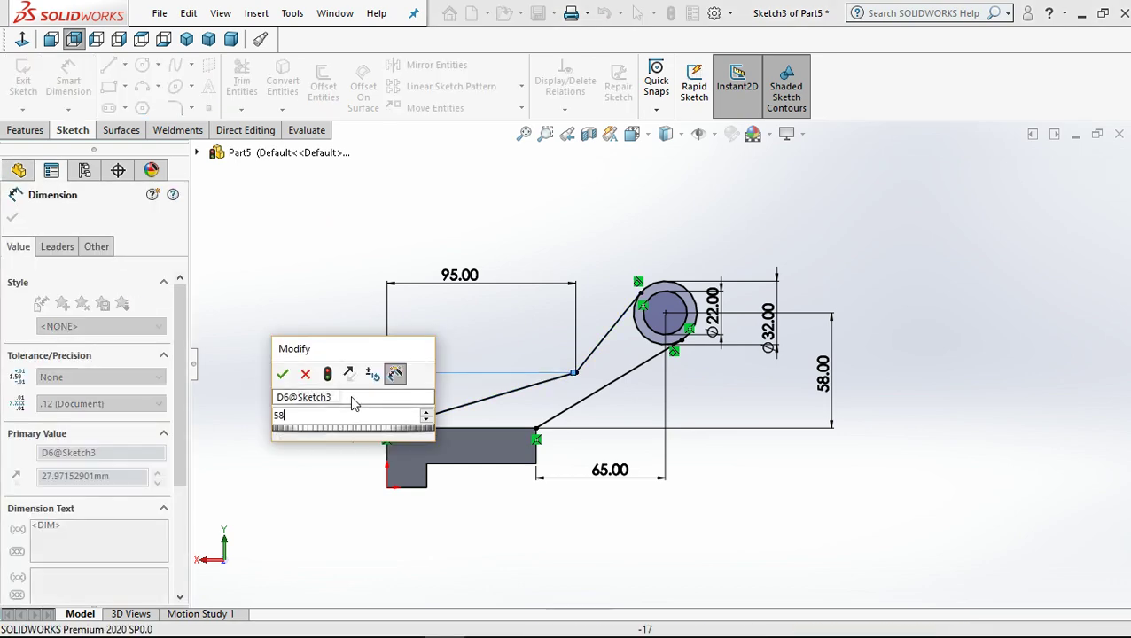
click(277, 315)
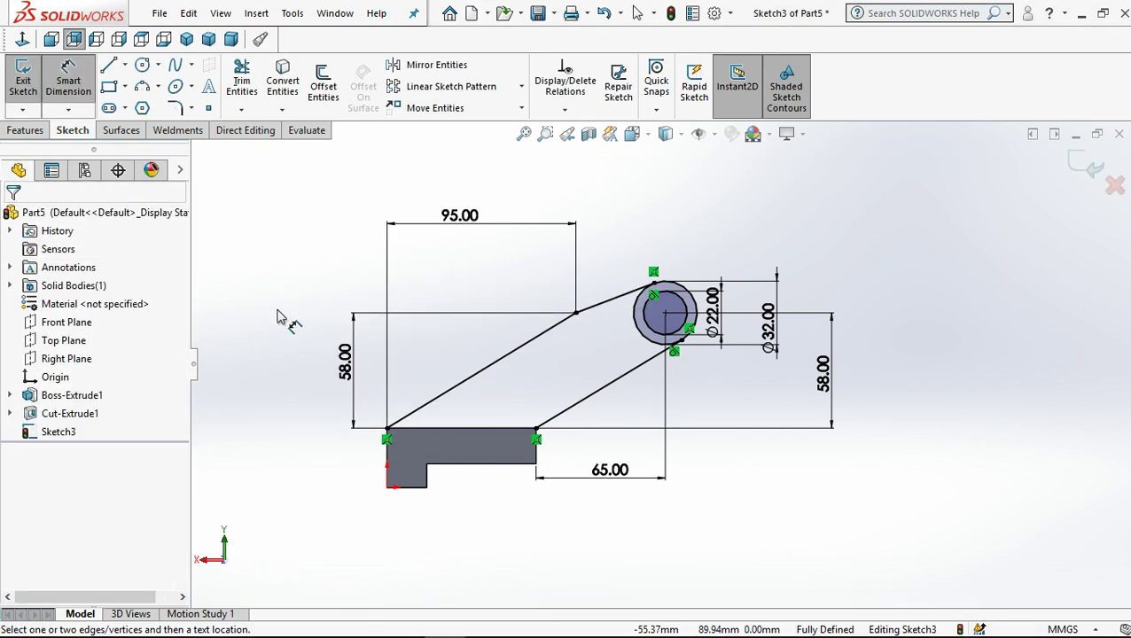
click(923, 323)
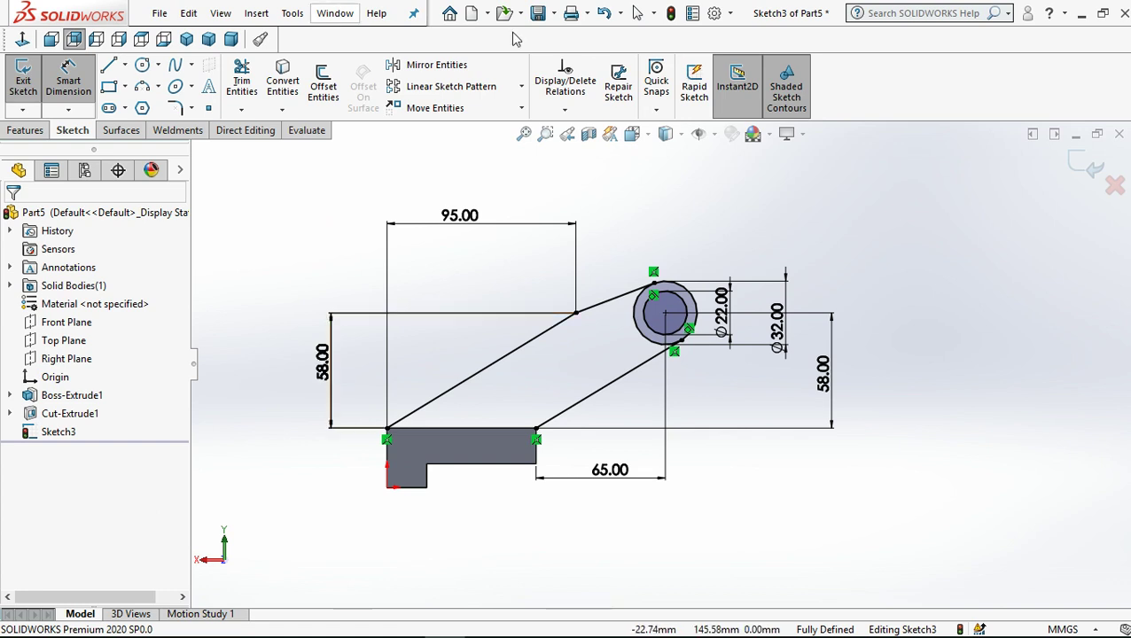
click(638, 12)
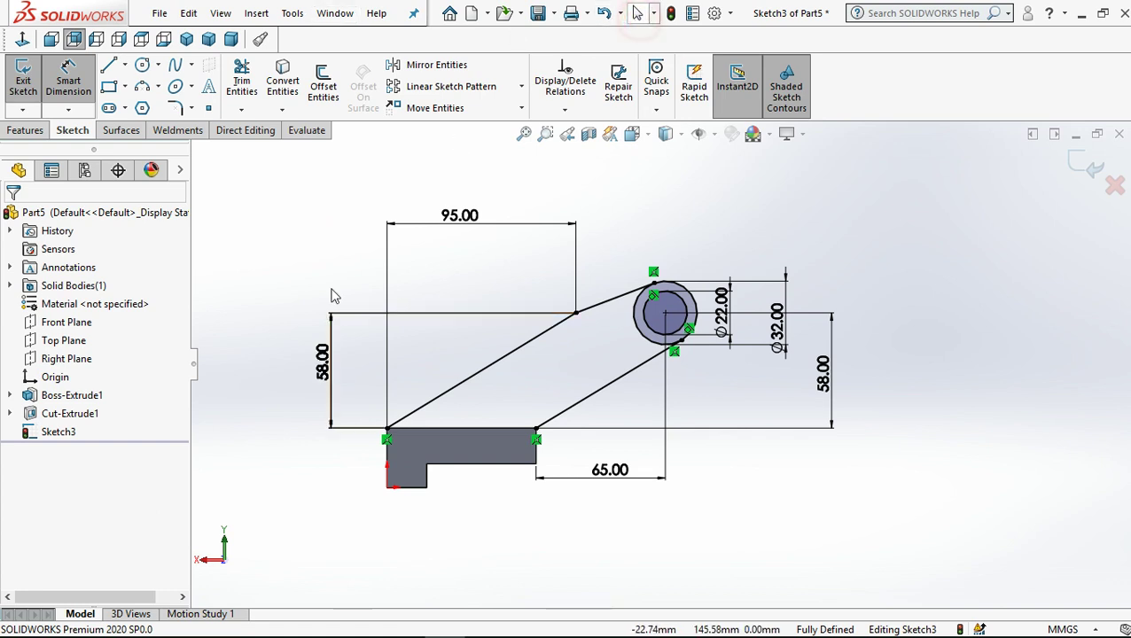
right_click(336, 353)
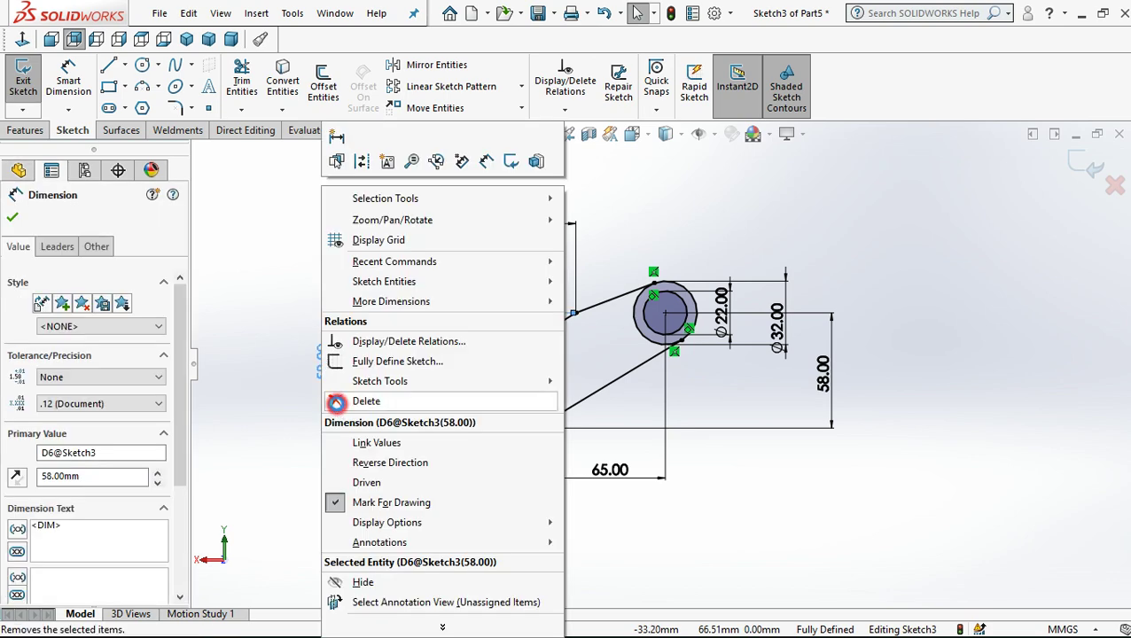
click(336, 403)
Step: Dimension the bend point 58 mm vertically above the origin
click(307, 323)
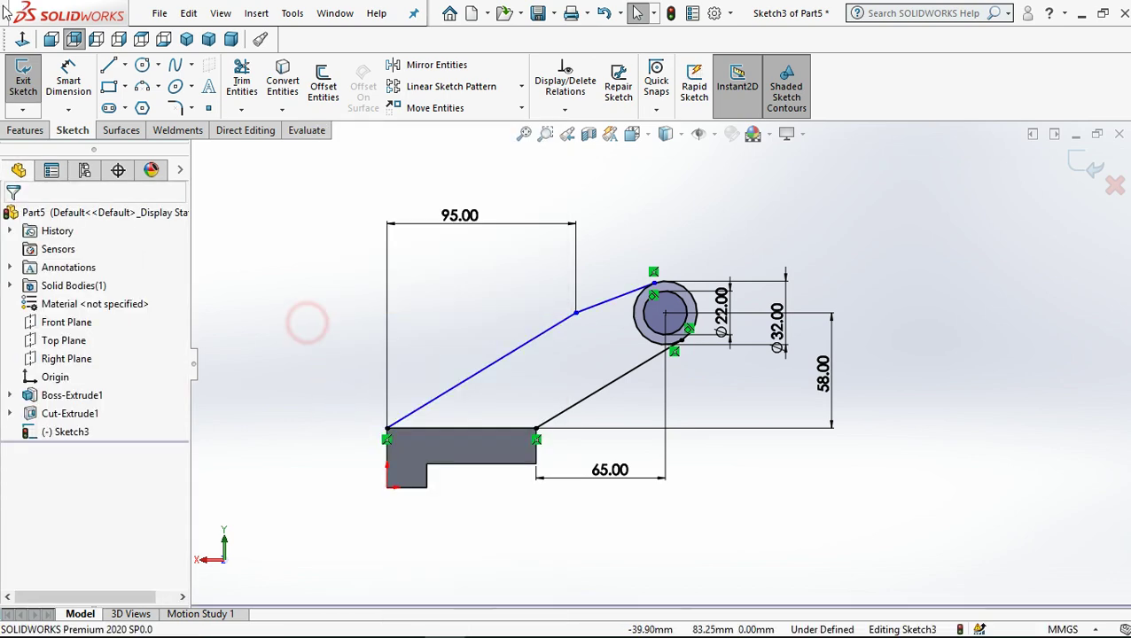
click(68, 80)
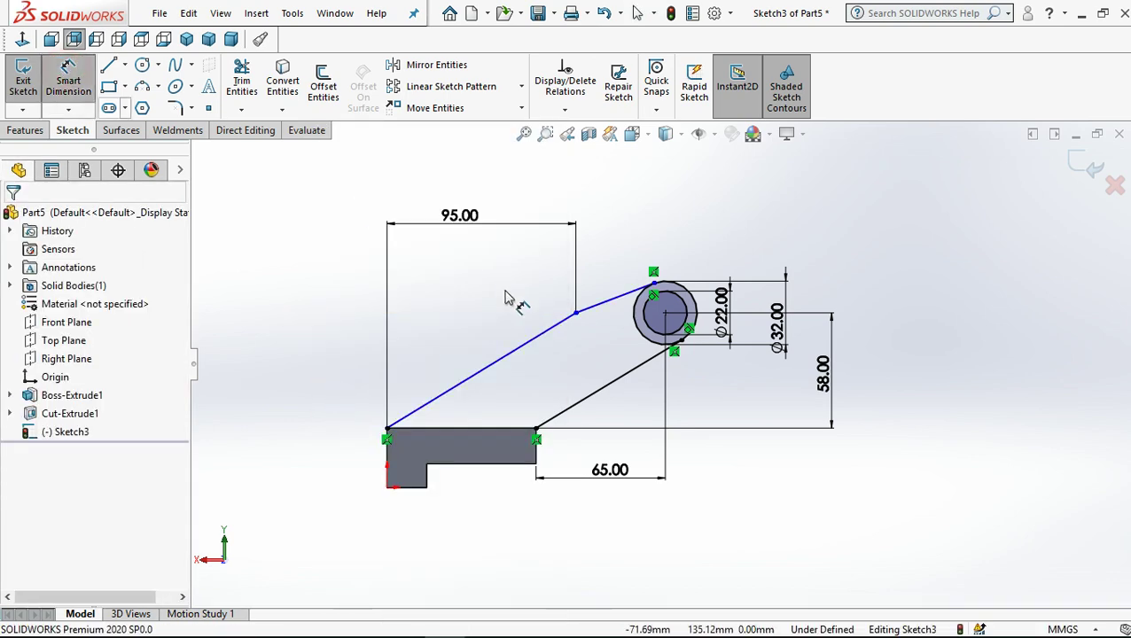
click(576, 315)
click(387, 490)
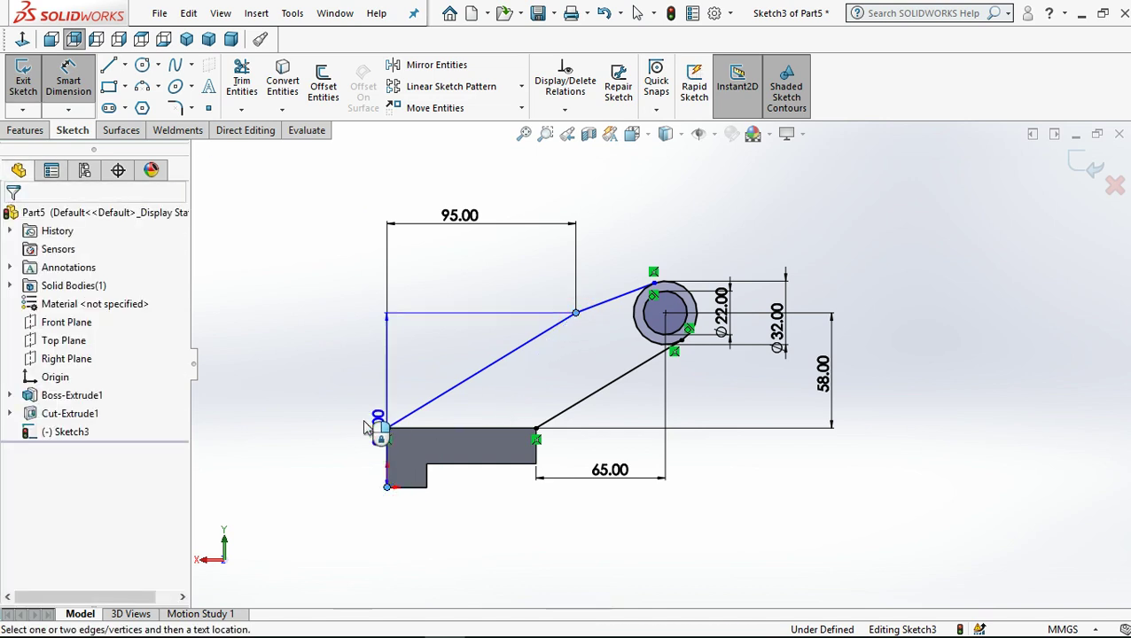
click(347, 423)
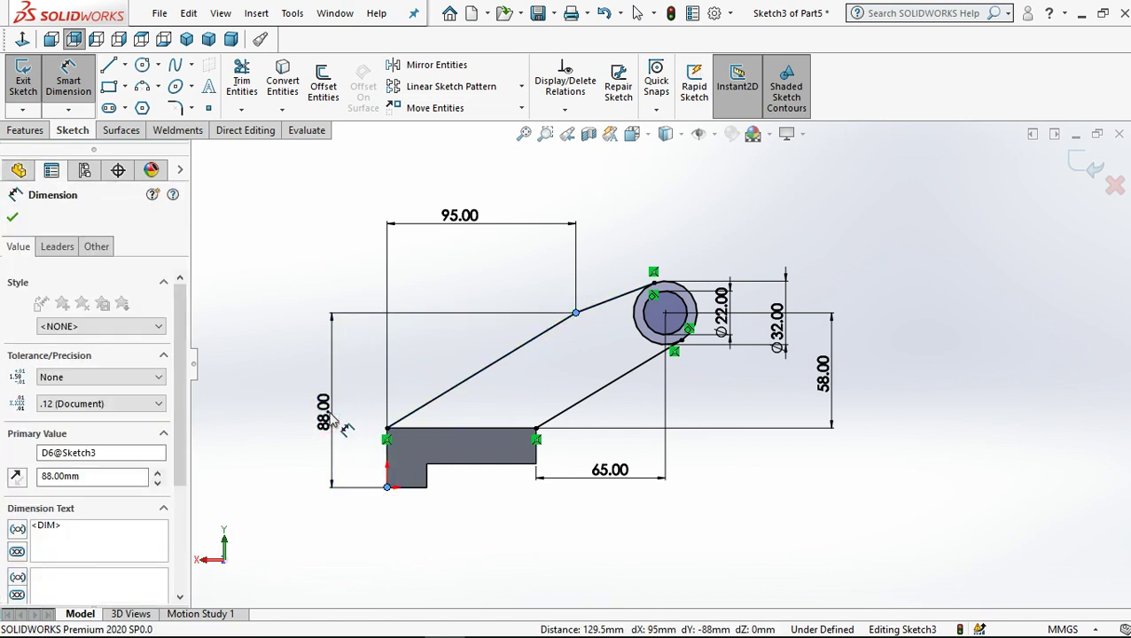
text(58)
key(Return)
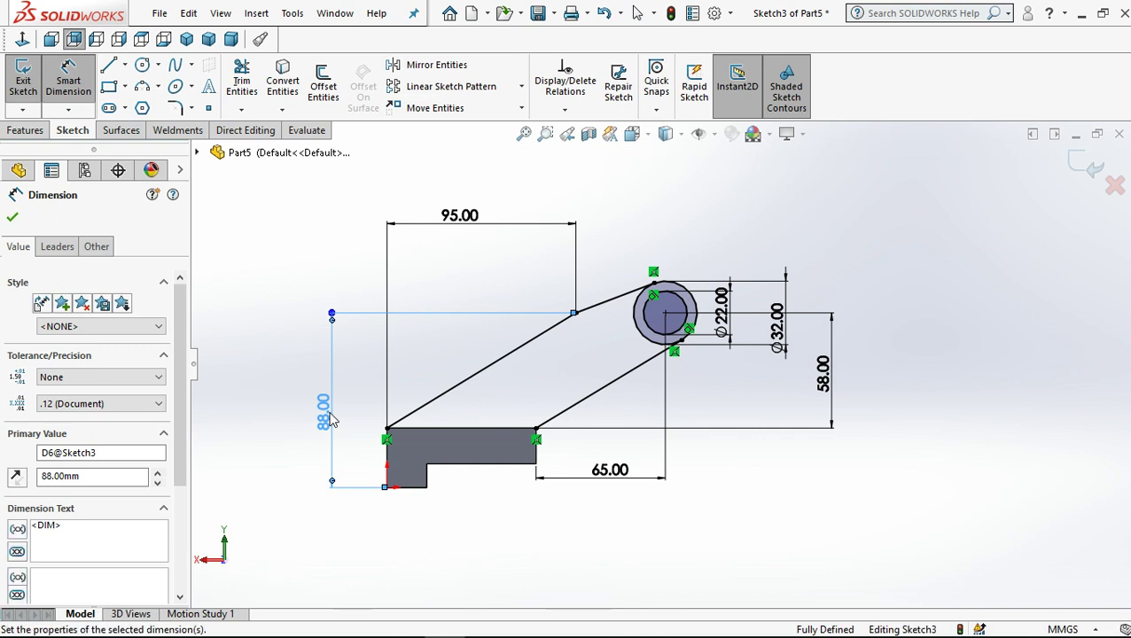
click(913, 304)
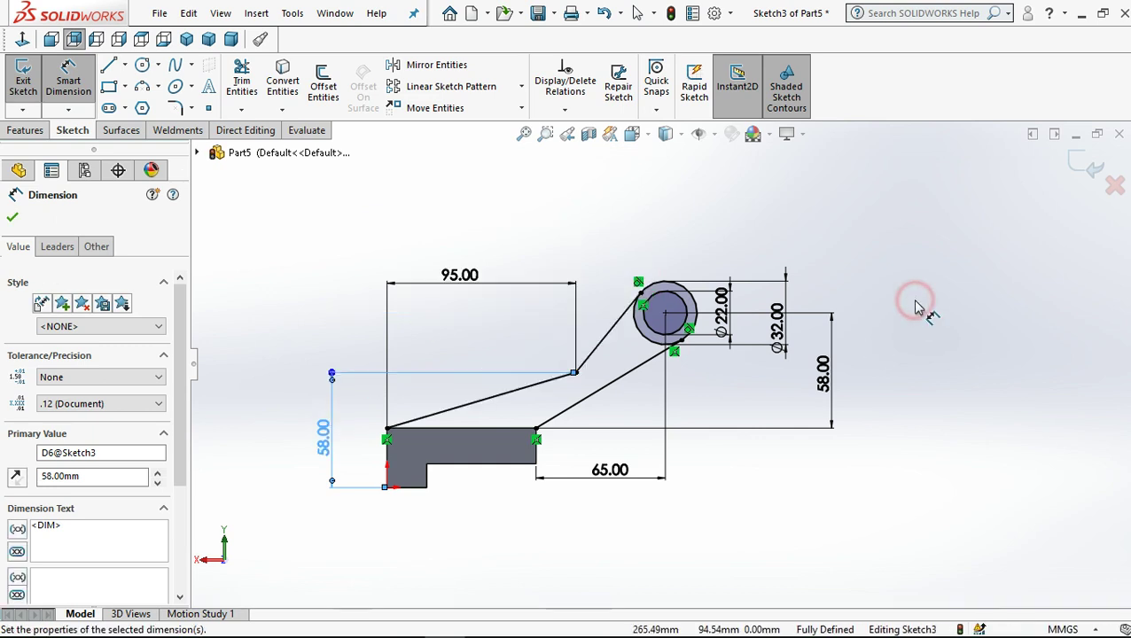
click(635, 14)
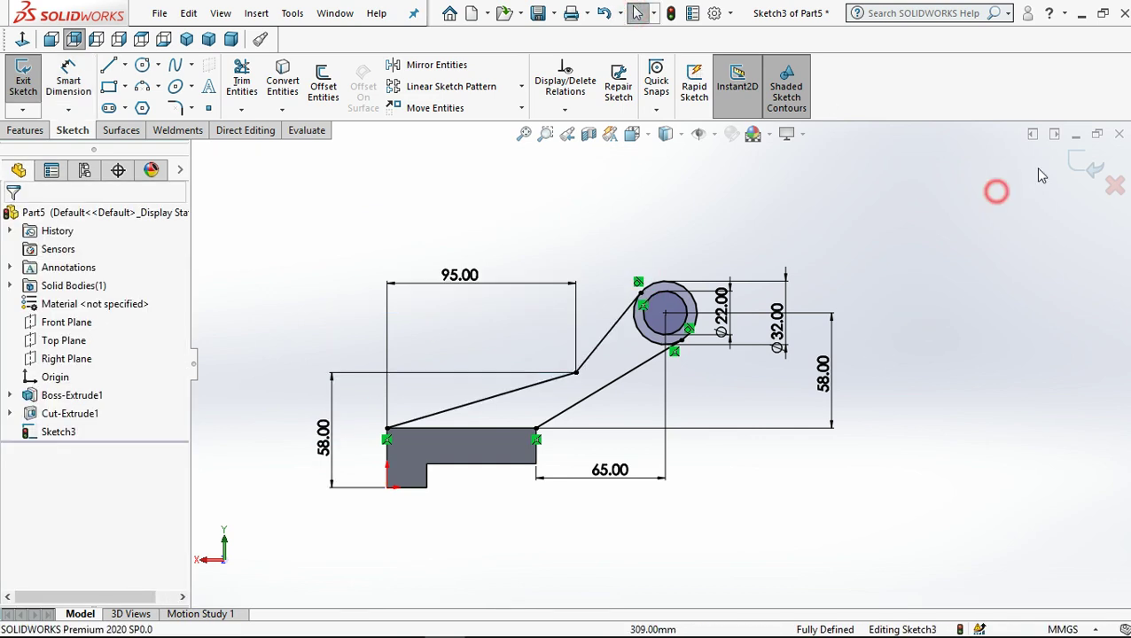
Step: Exit Sketch3, briefly reopening it to select the block's top edge before leaving again
click(1086, 167)
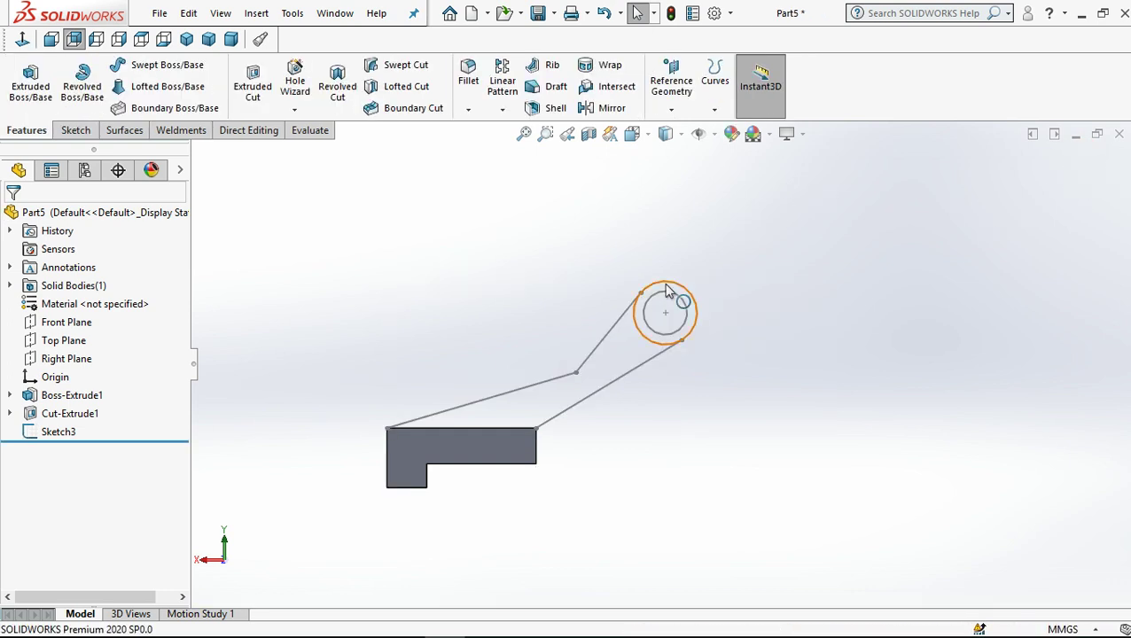
click(616, 343)
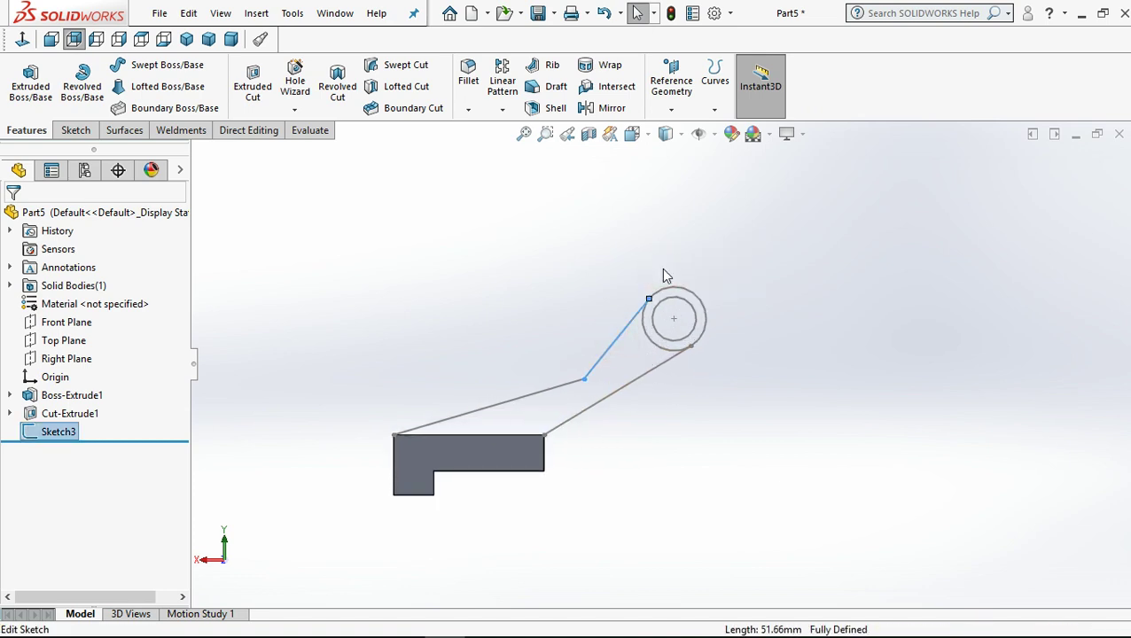
click(663, 271)
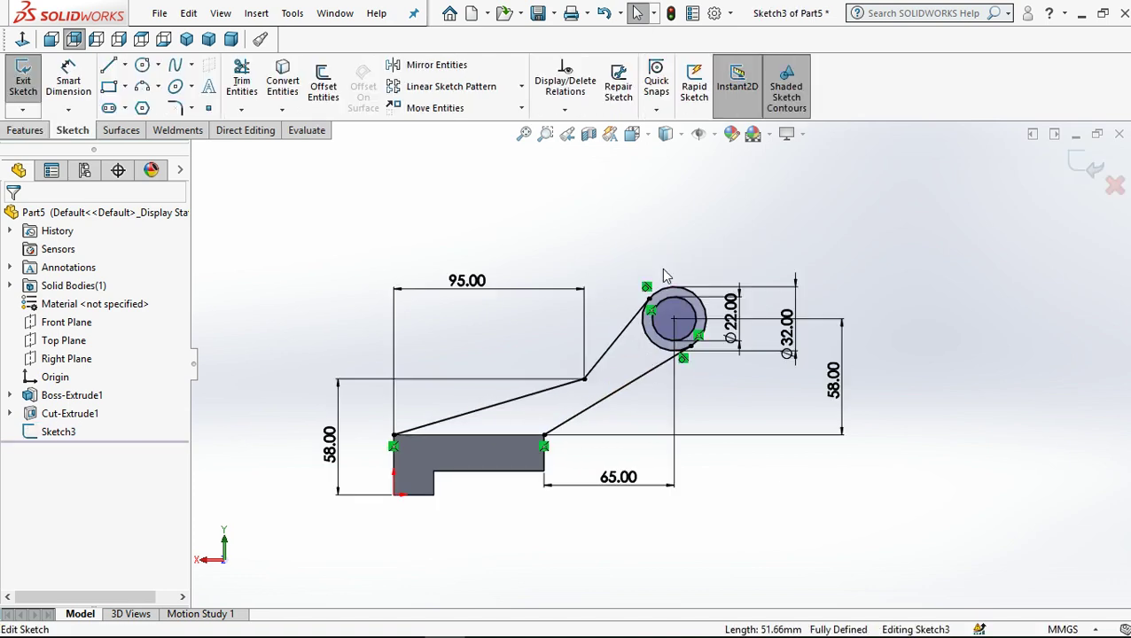
click(495, 436)
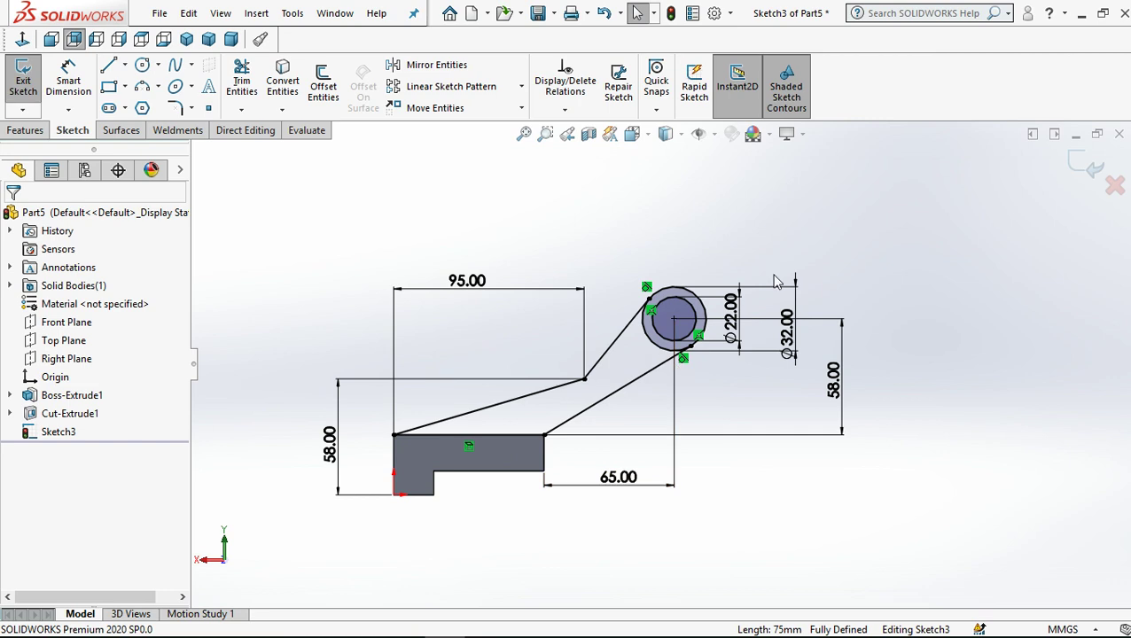
click(1088, 164)
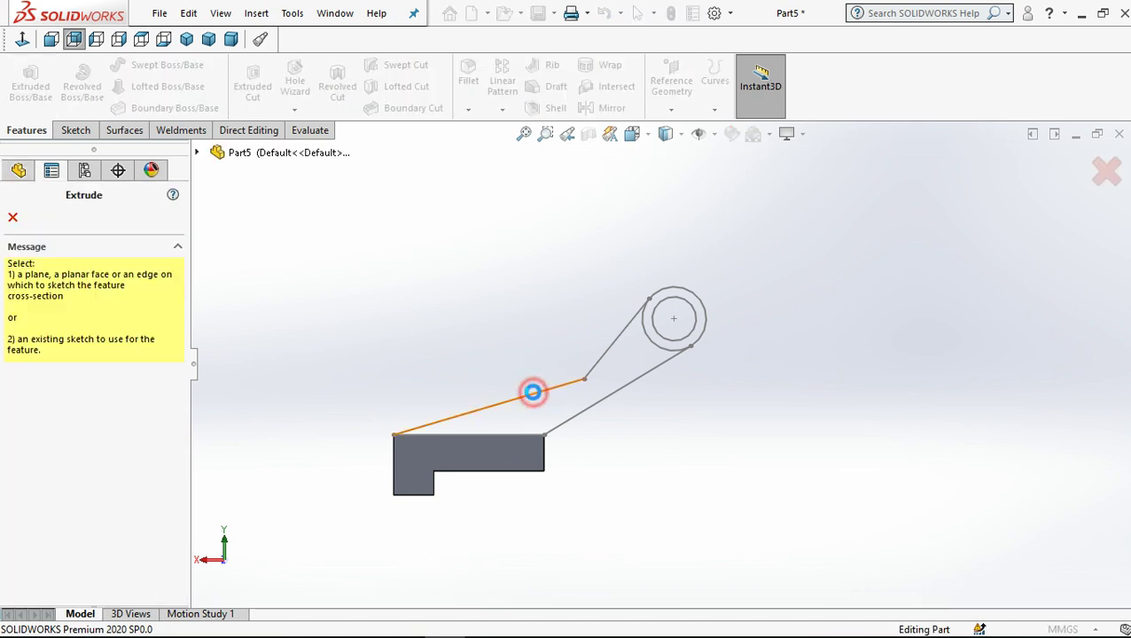
Step: Start an extrusion of Sketch3 using only the ring region, with Thin Feature off
click(532, 393)
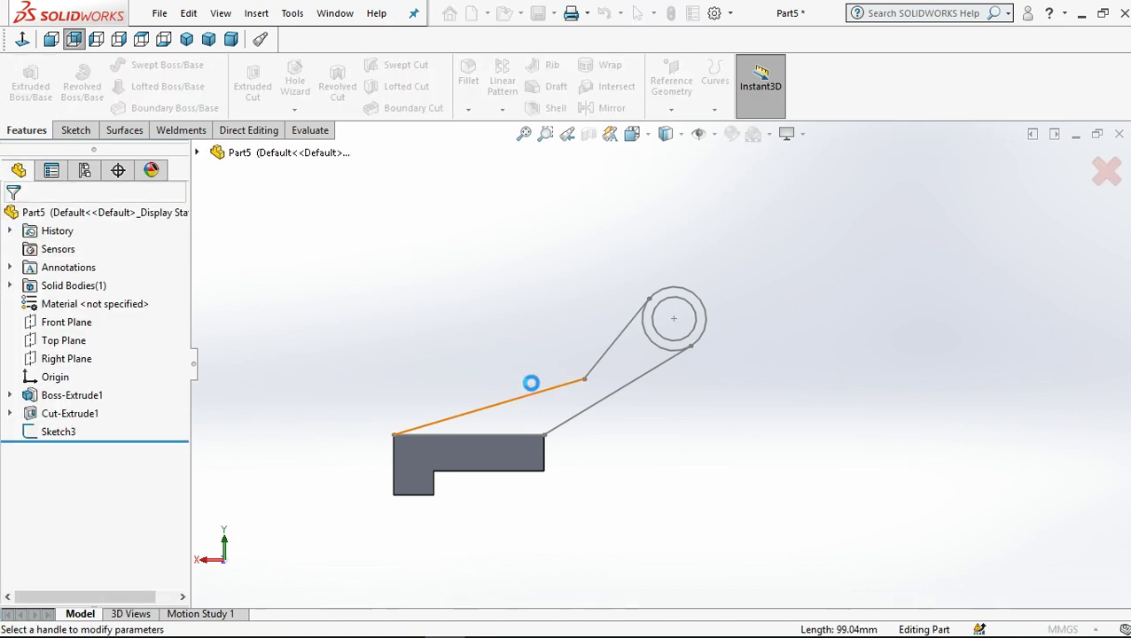
scroll(186, 348, down, 1)
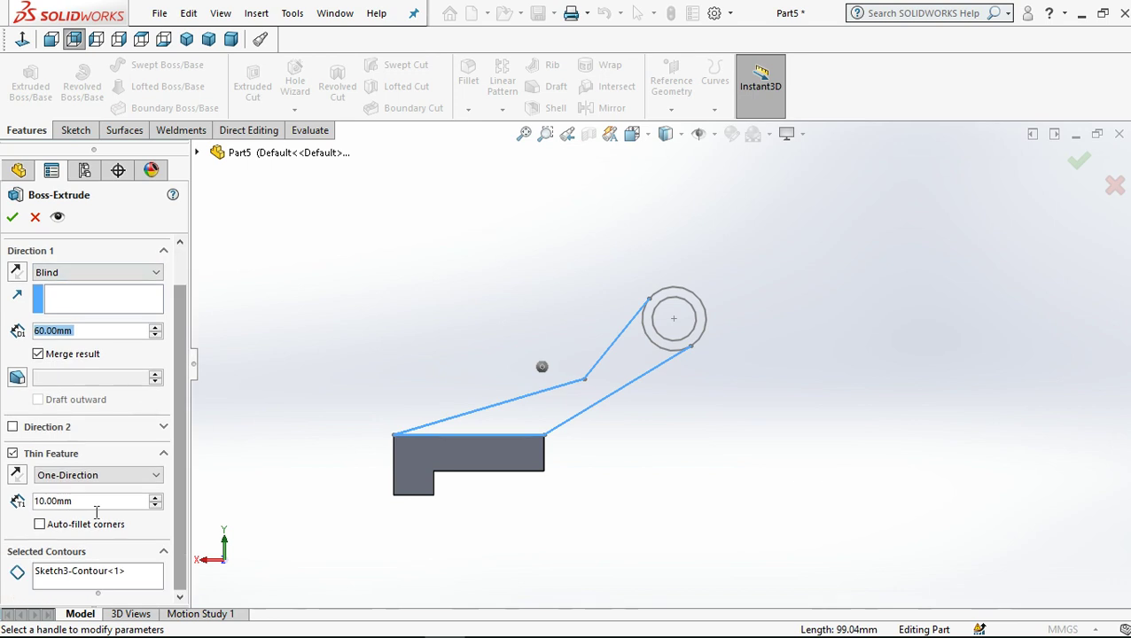
right_click(106, 572)
click(146, 583)
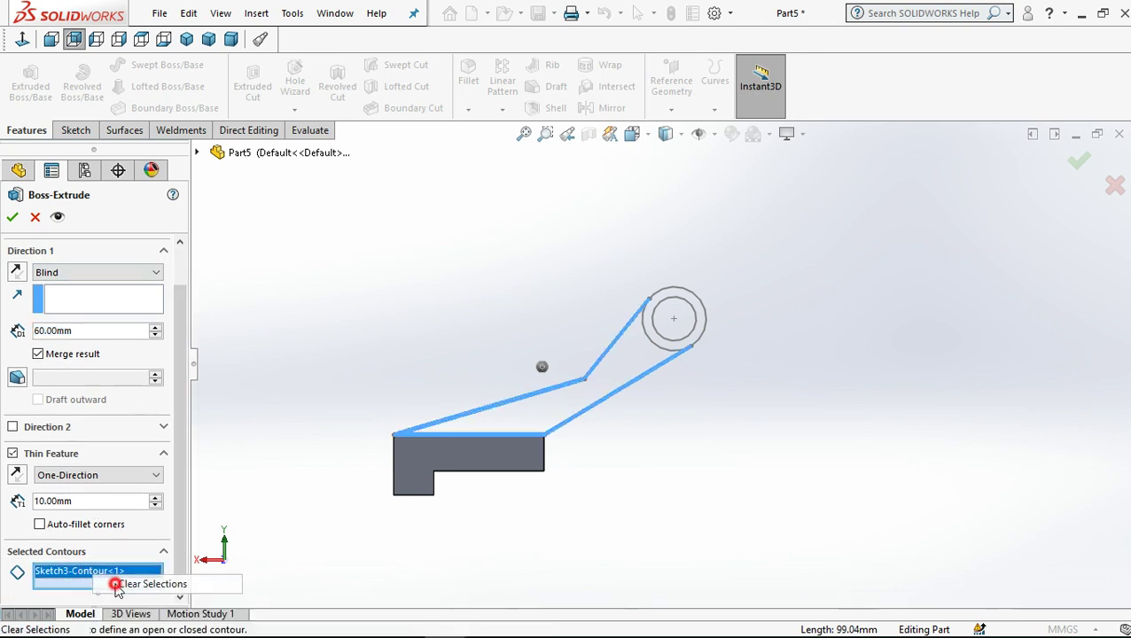
scroll(747, 436, down, 2)
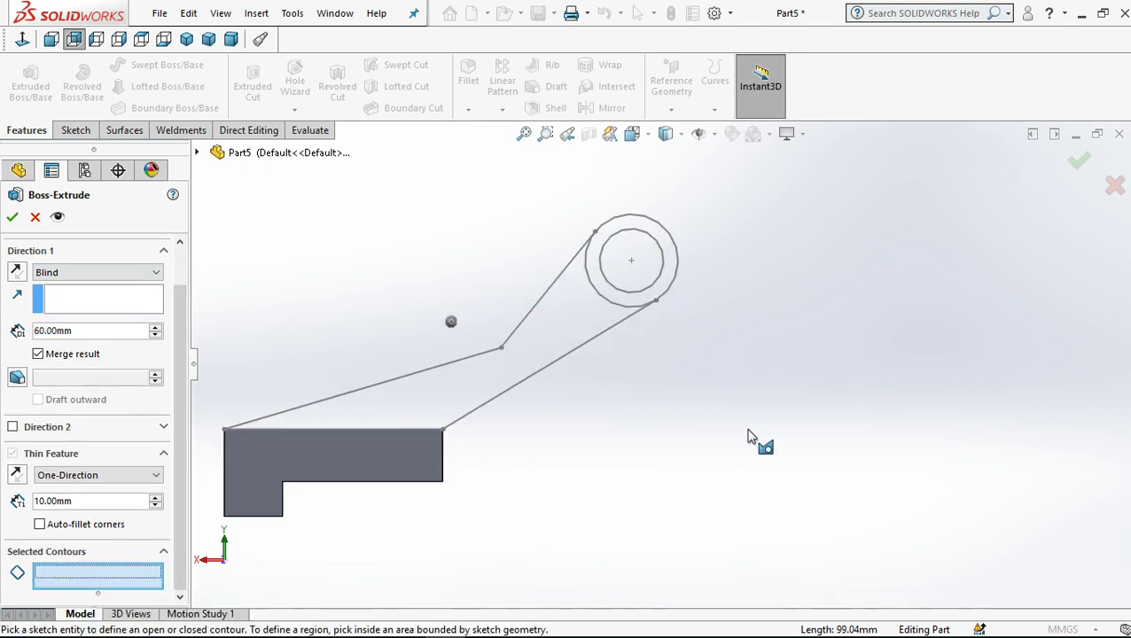
click(635, 303)
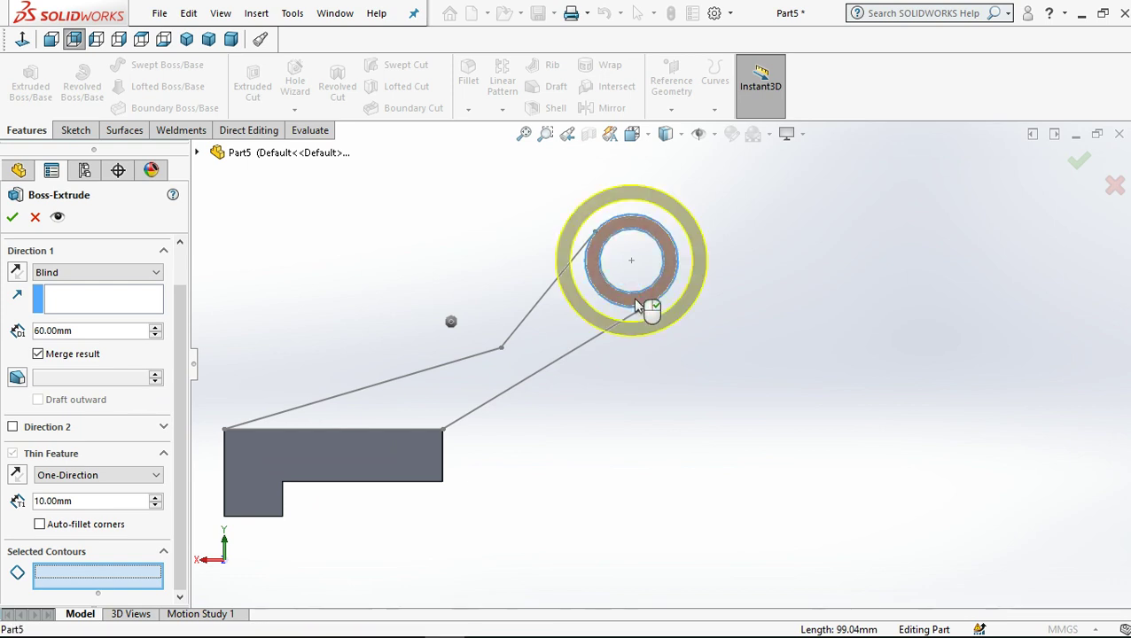
scroll(631, 307, up, 2)
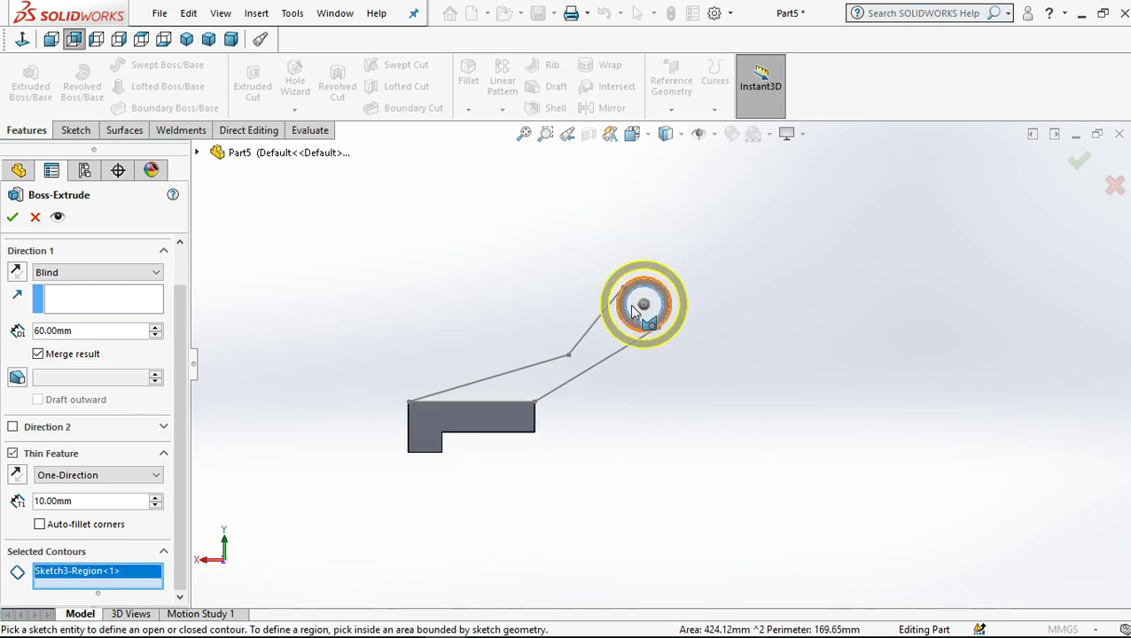
mouse_move(638, 299)
middle_down()
mouse_move(707, 390)
mouse_move(718, 379)
mouse_move(598, 361)
mouse_move(850, 379)
mouse_move(807, 422)
mouse_move(686, 350)
mouse_move(681, 360)
mouse_move(742, 339)
middle_up()
scroll(747, 321, down, 3)
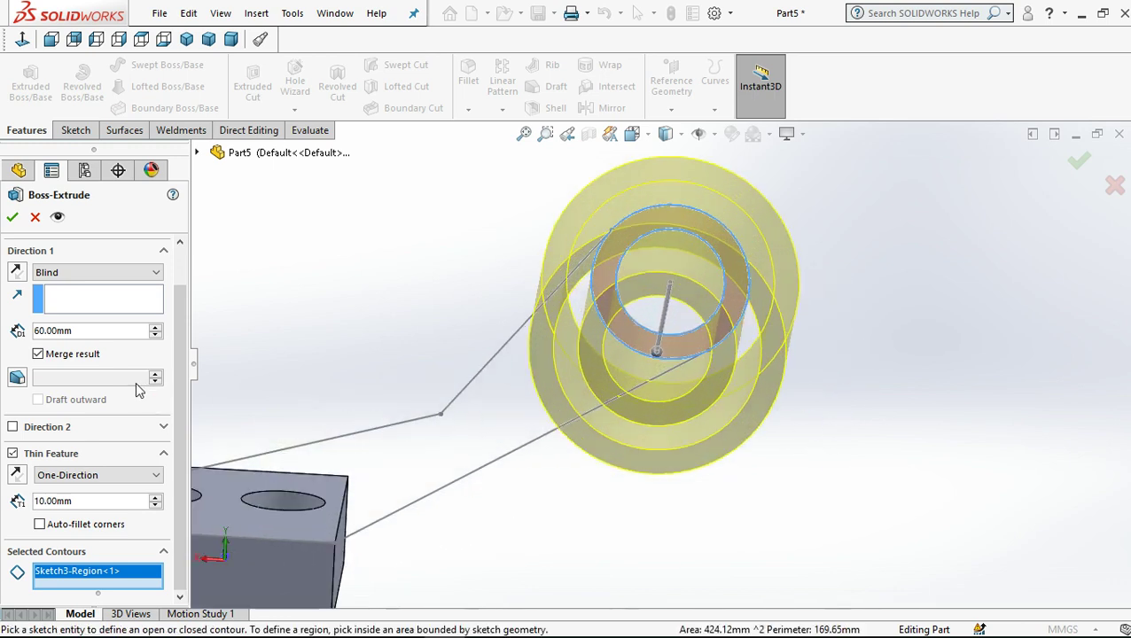
click(14, 454)
scroll(378, 343, up, 2)
scroll(429, 346, up, 2)
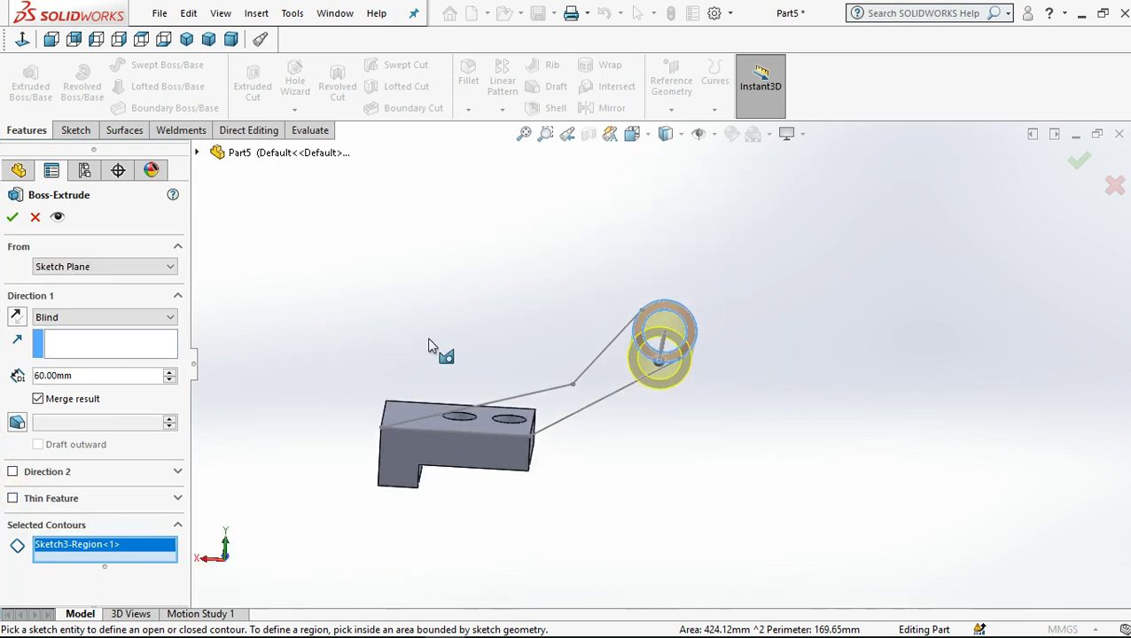
mouse_move(795, 379)
middle_down()
mouse_move(732, 422)
mouse_move(743, 434)
middle_up()
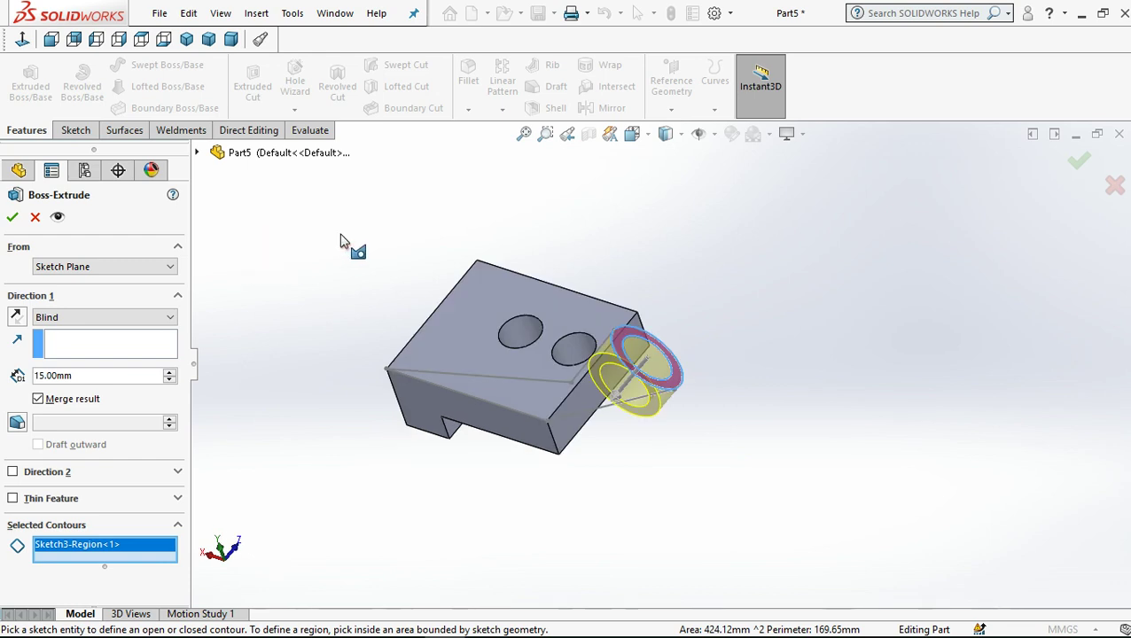
click(357, 227)
Step: Set the Direction 1 depth to 5 mm and add Direction 2 at 35 mm
click(117, 373)
drag(90, 376, 5, 372)
text(5)
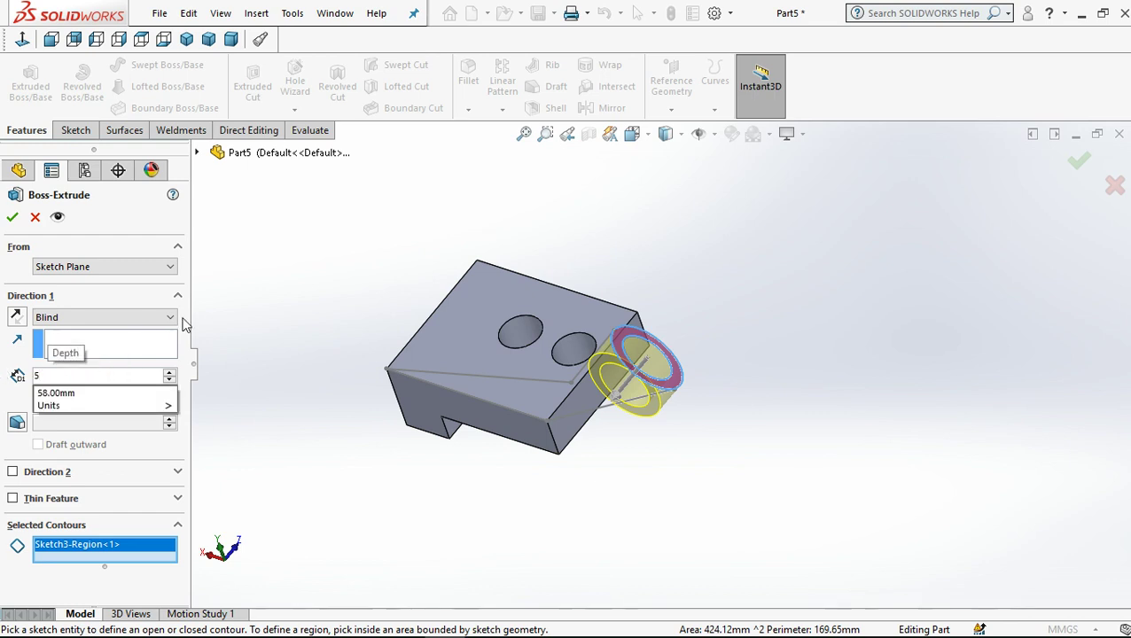
click(231, 301)
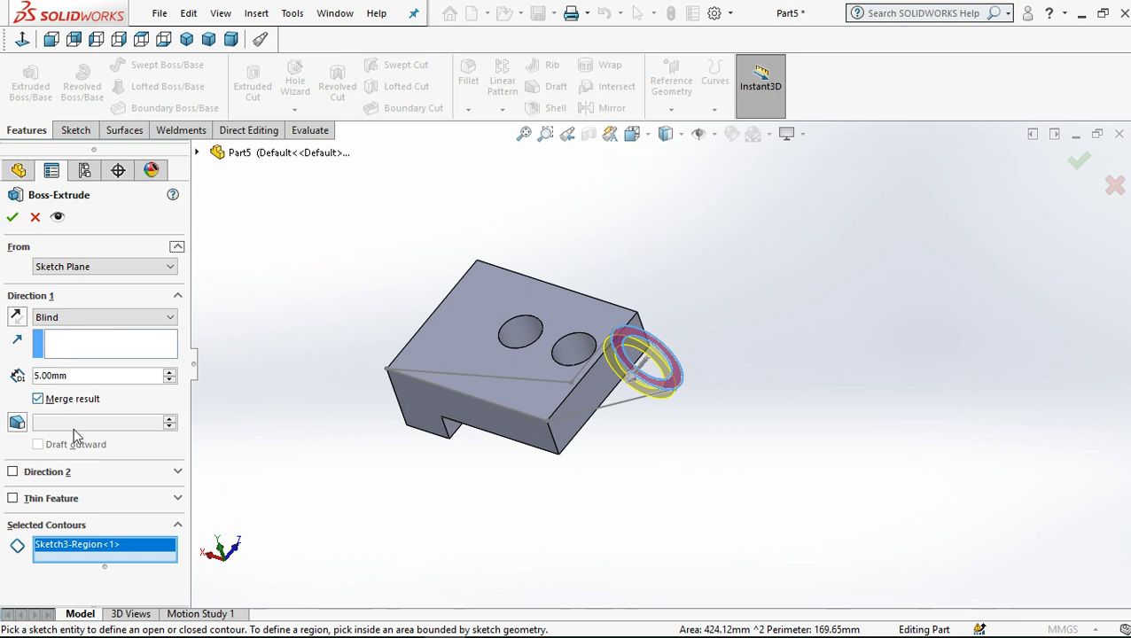
click(14, 472)
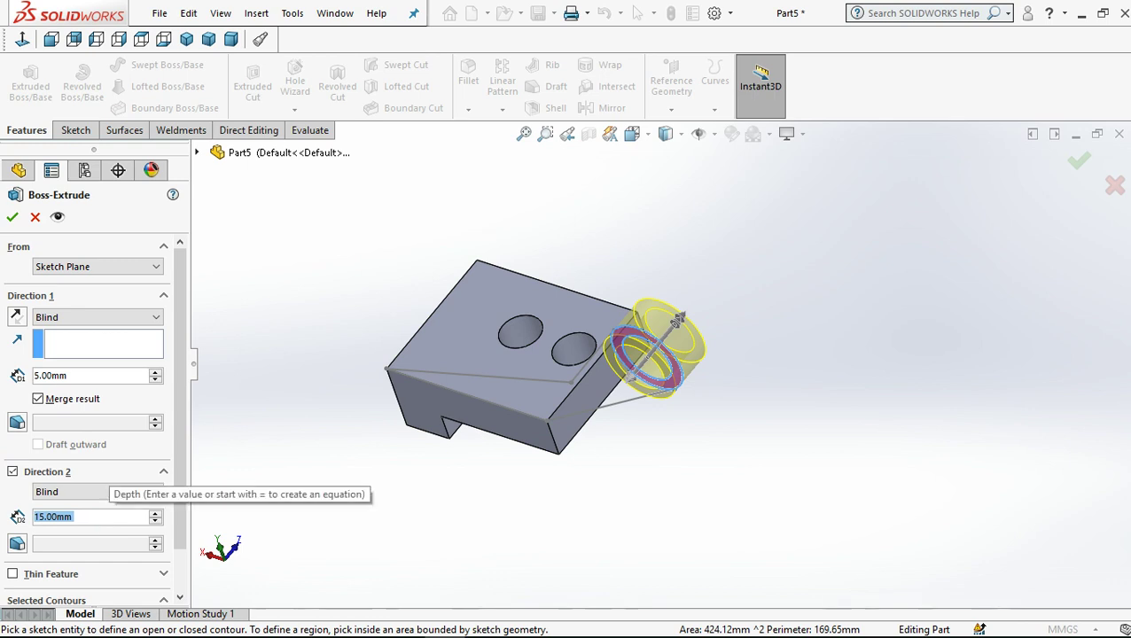
text(35)
click(259, 356)
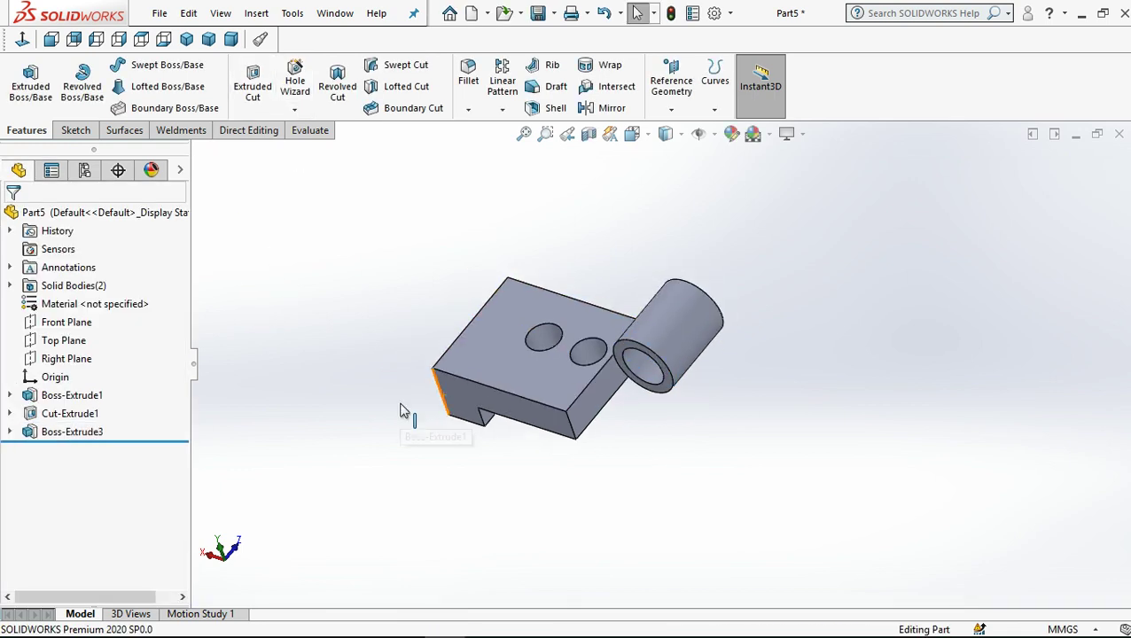
Step: Extrude Sketch3's arm region 15 mm in the reversed direction
middle_drag(404, 409, 470, 389)
click(617, 443)
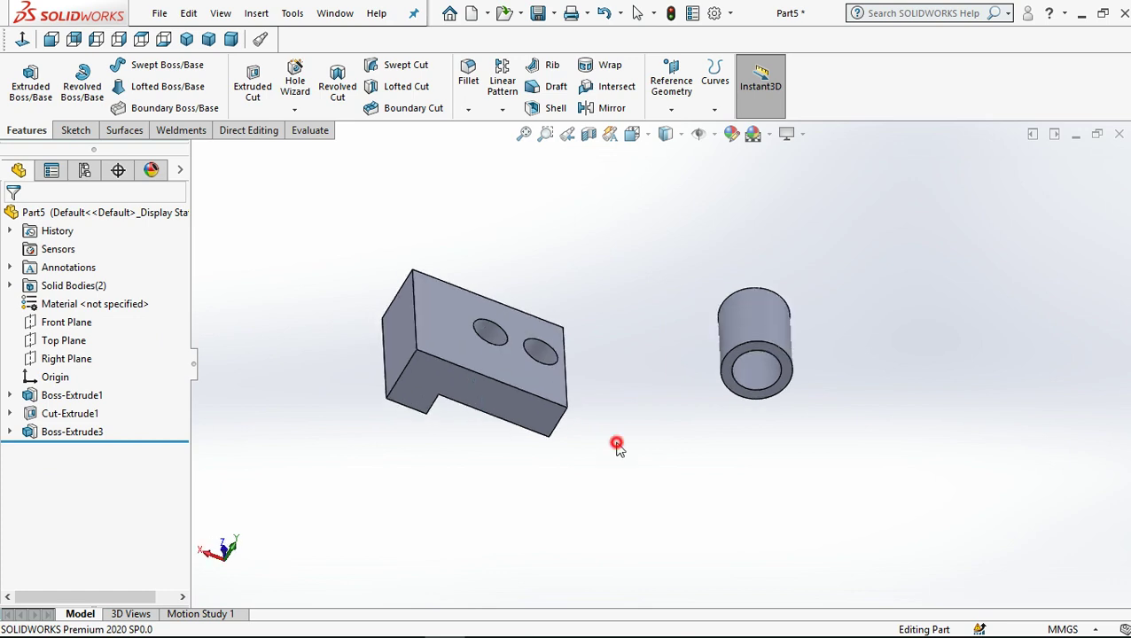
click(32, 82)
click(194, 150)
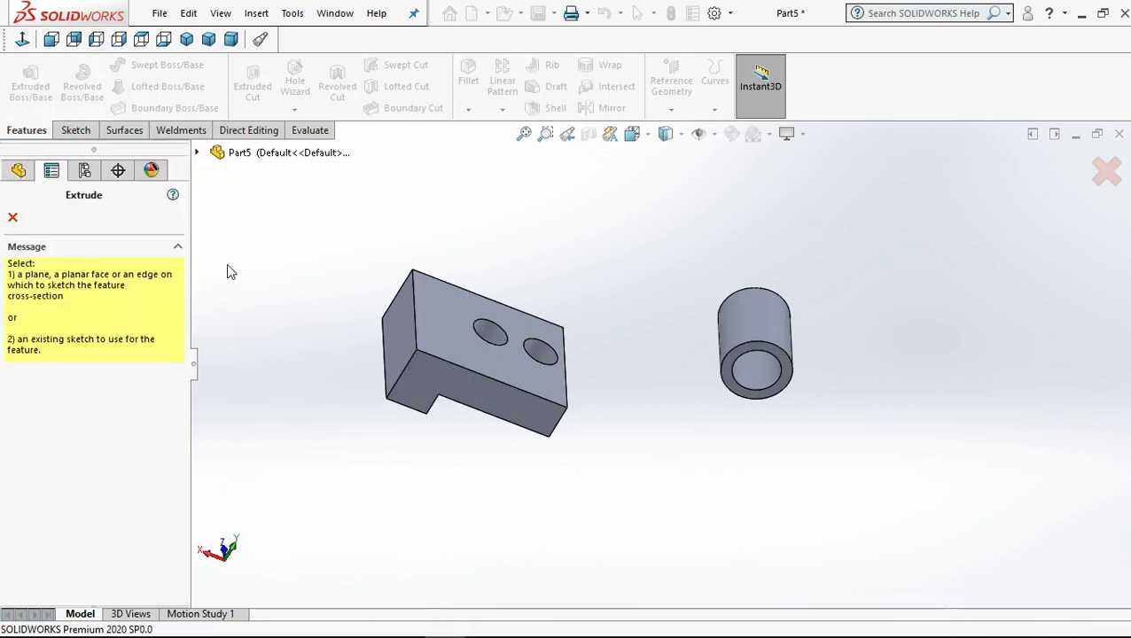
click(216, 372)
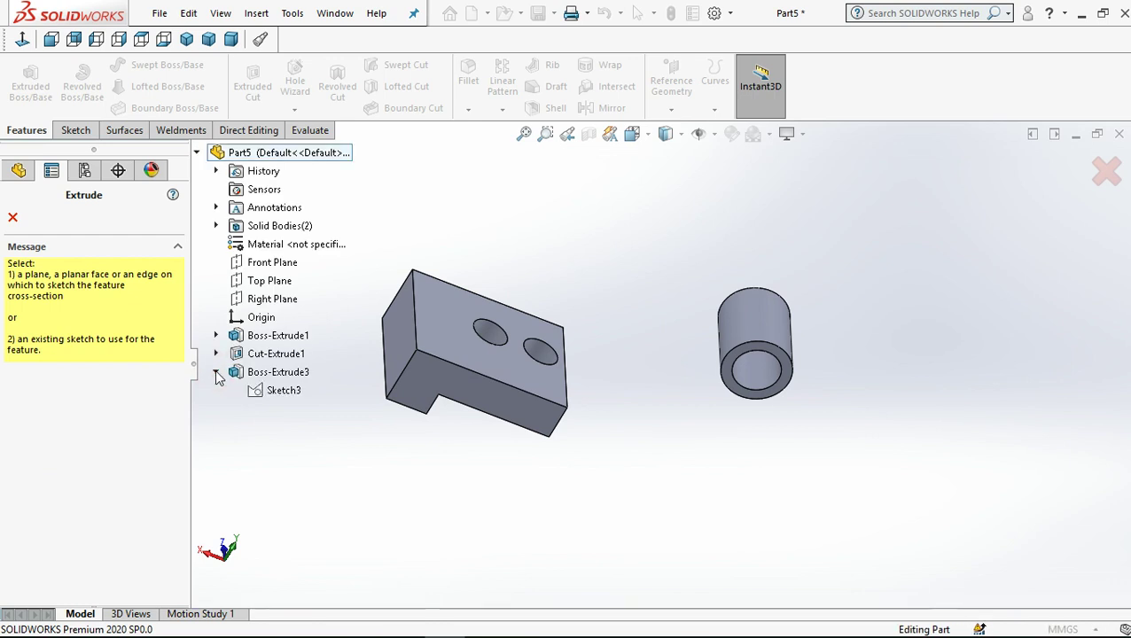
click(237, 390)
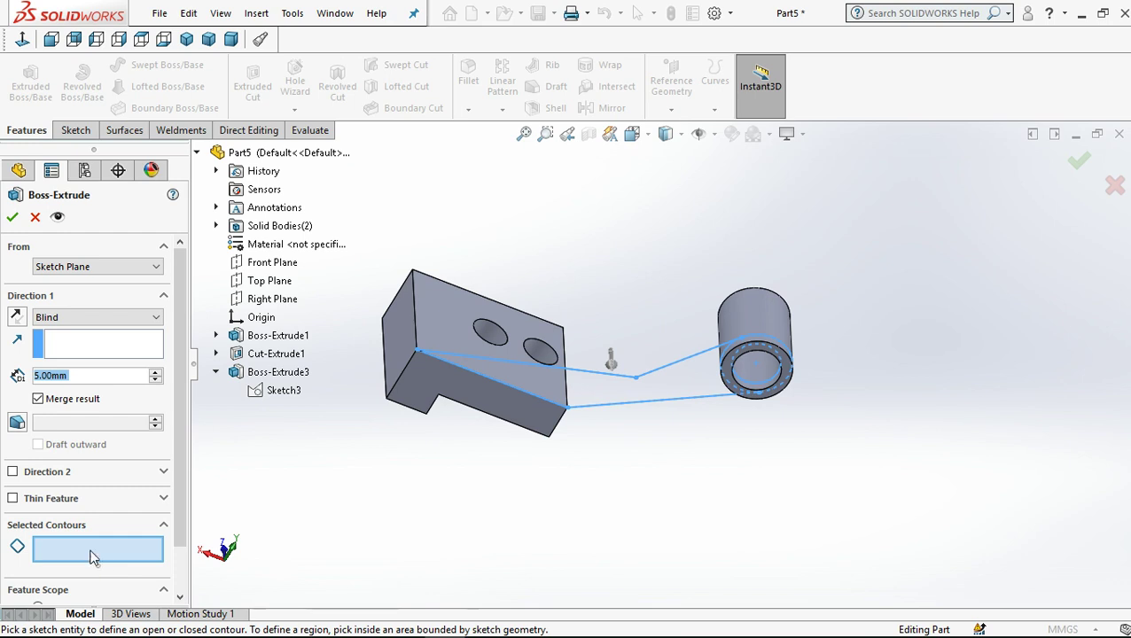
click(668, 390)
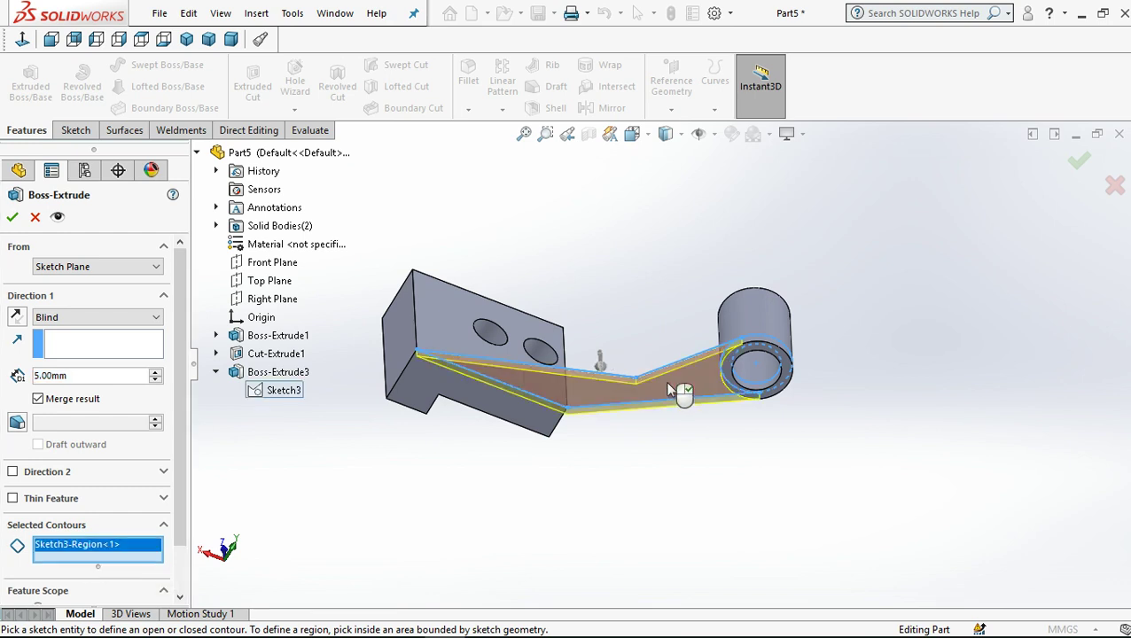
click(19, 320)
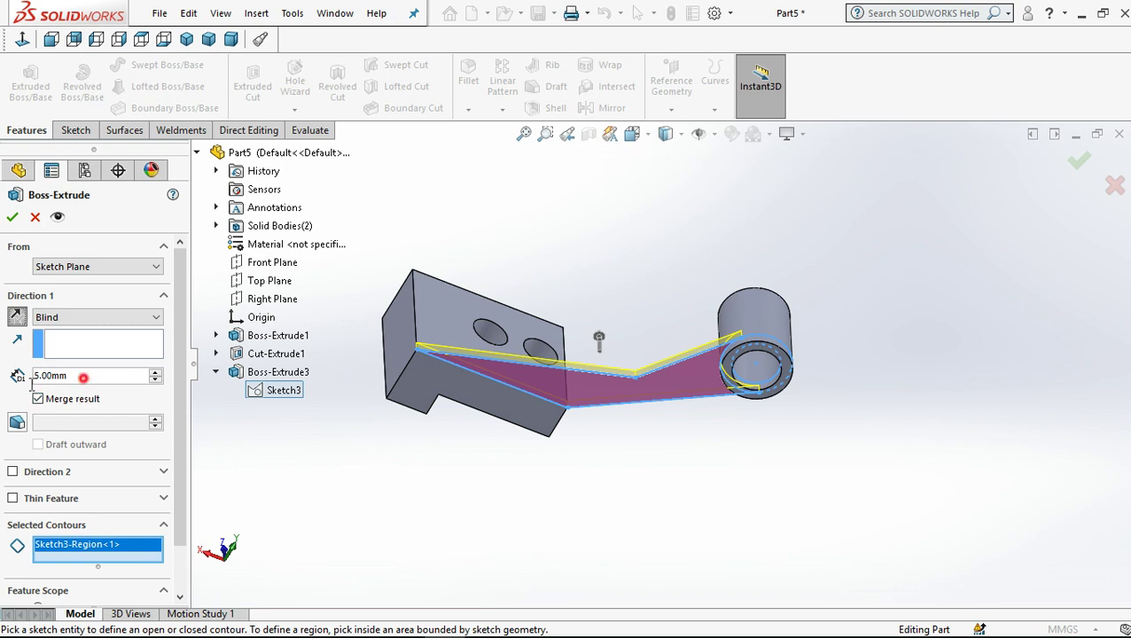
drag(31, 382, 34, 394)
text(15)
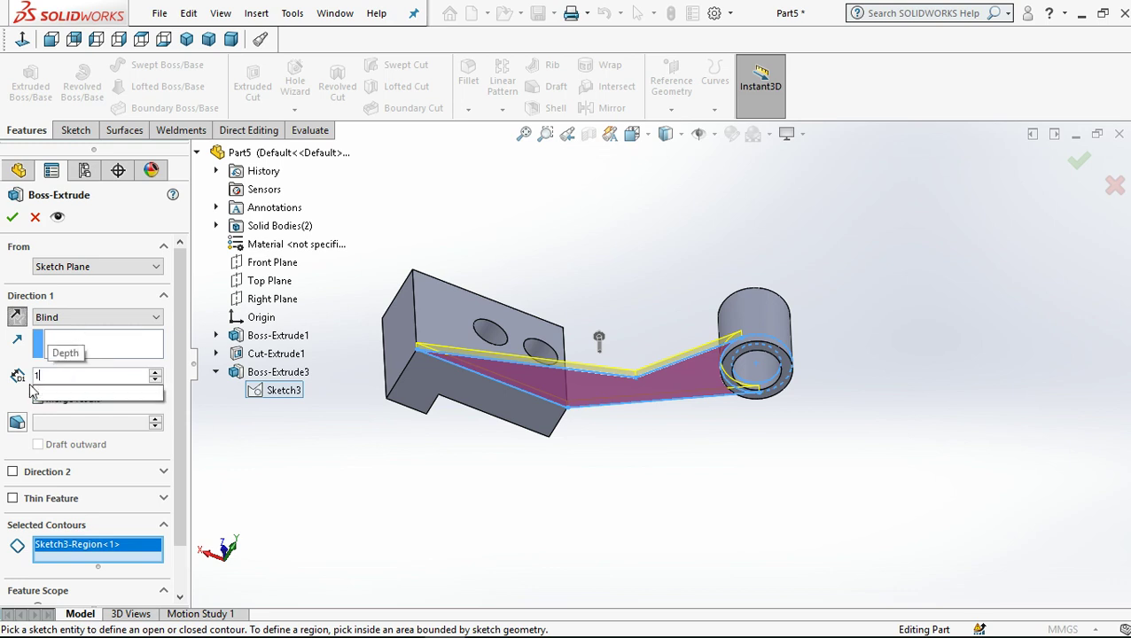
key(Return)
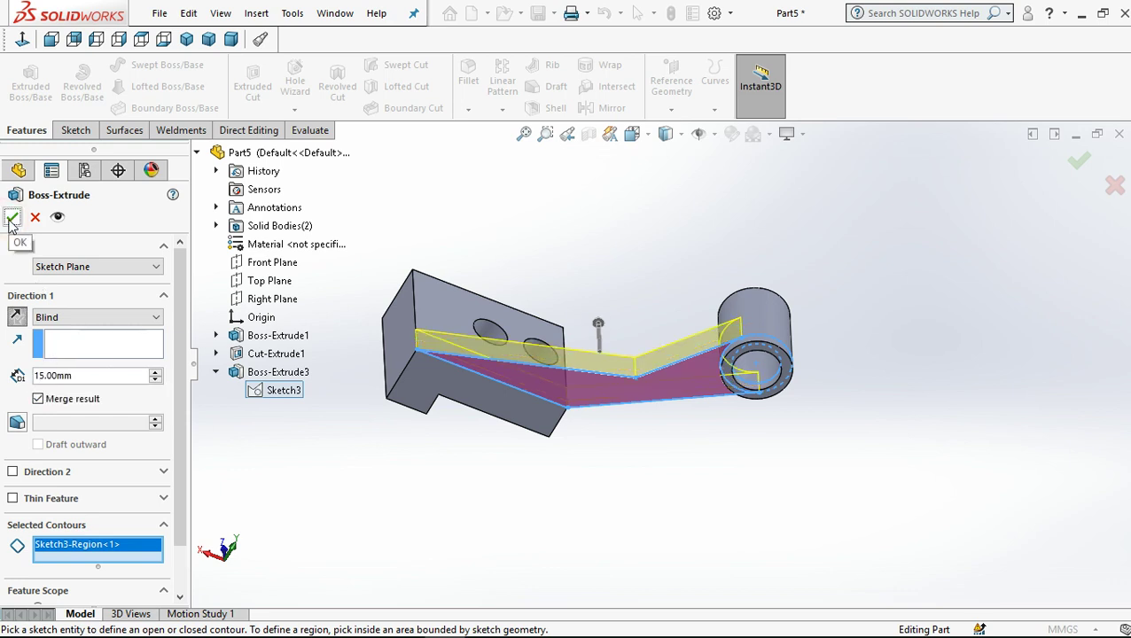
click(12, 218)
Step: Orbit and zoom the lever, then switch to Shaded display without edges
click(334, 369)
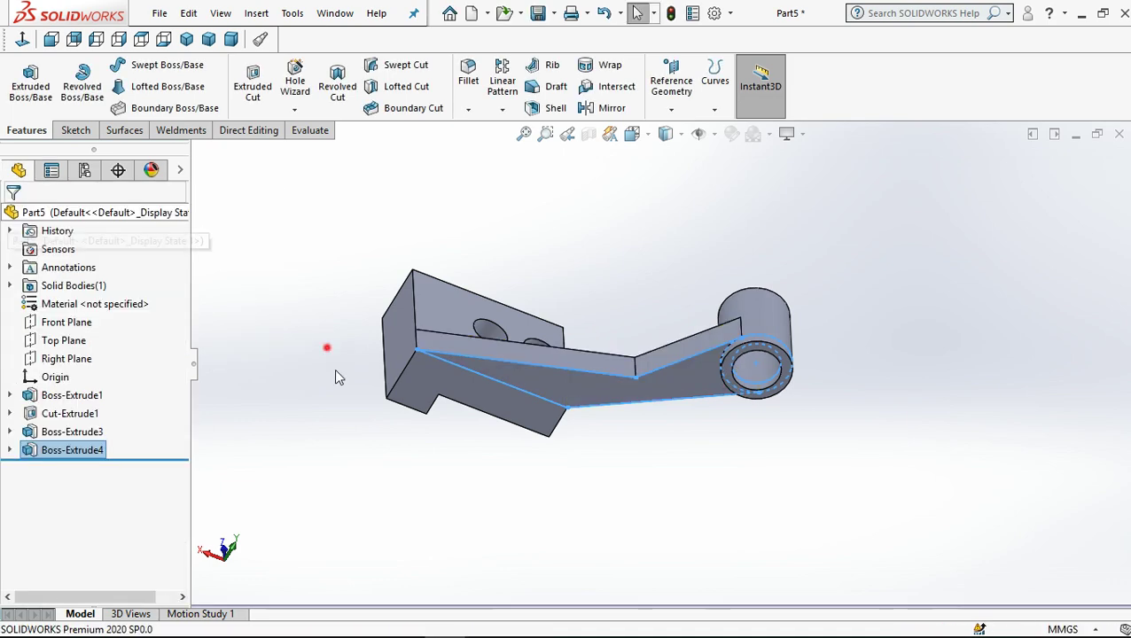
scroll(482, 429, up, 3)
scroll(557, 446, up, 3)
mouse_move(580, 416)
middle_down()
mouse_move(384, 449)
mouse_move(303, 381)
mouse_move(808, 393)
mouse_move(739, 373)
mouse_move(762, 435)
middle_up()
scroll(651, 354, down, 3)
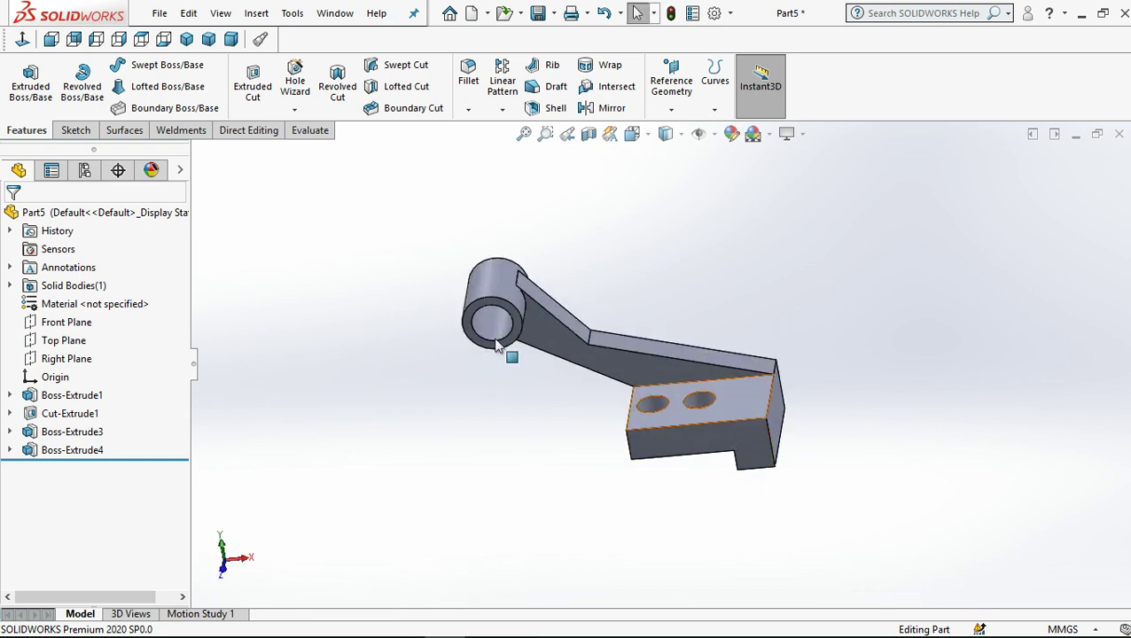
middle_drag(399, 361, 519, 422)
click(514, 413)
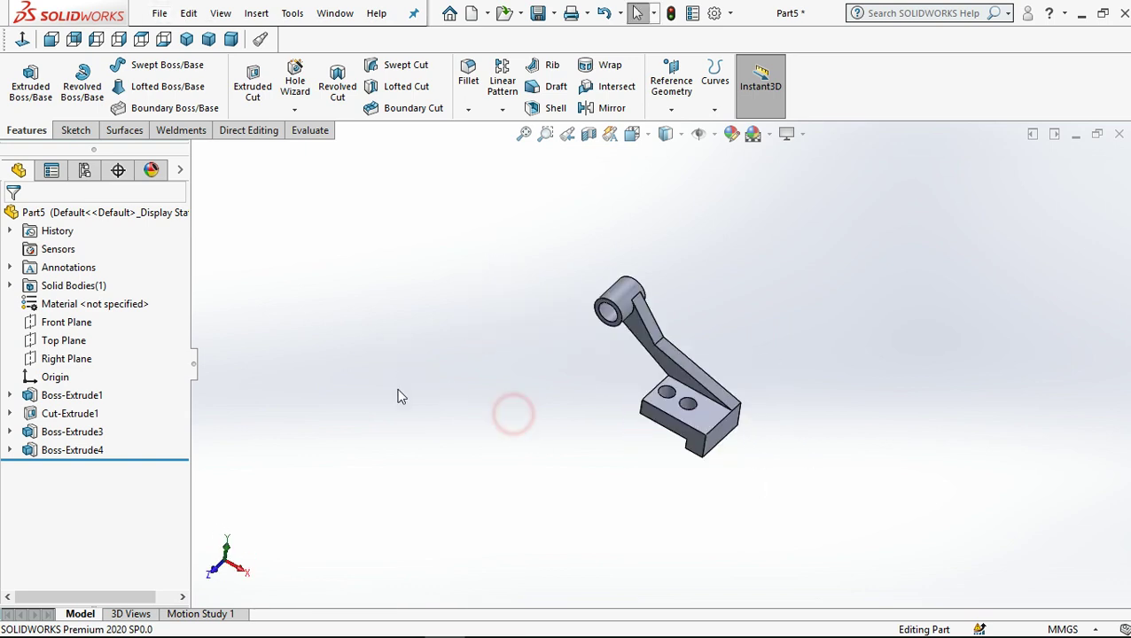
click(759, 240)
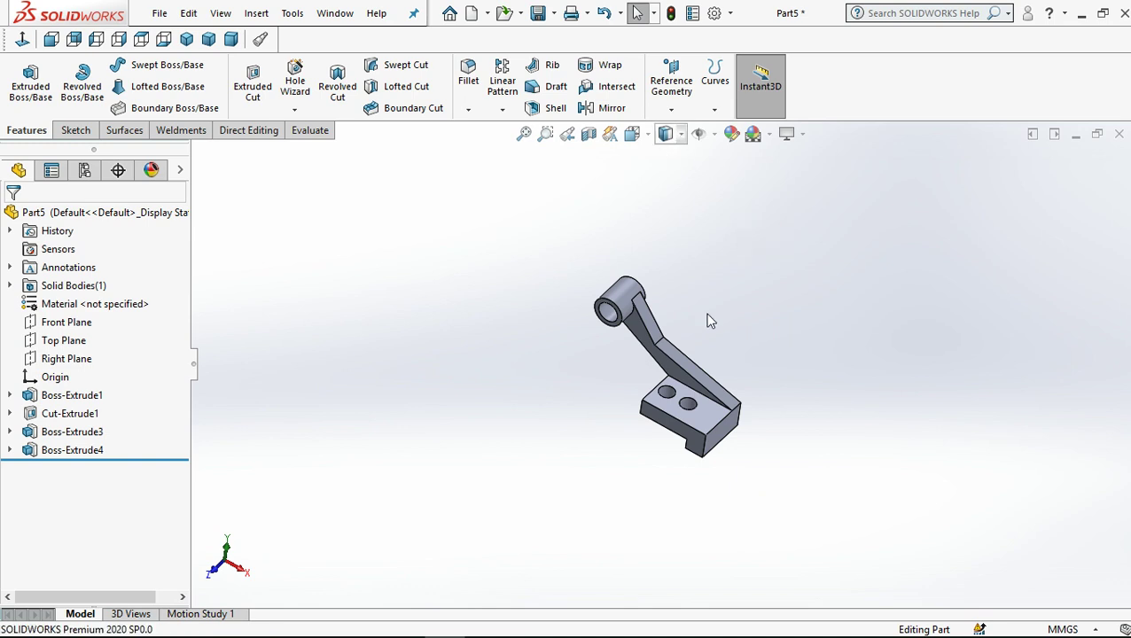
scroll(738, 401, down, 2)
click(669, 135)
click(666, 182)
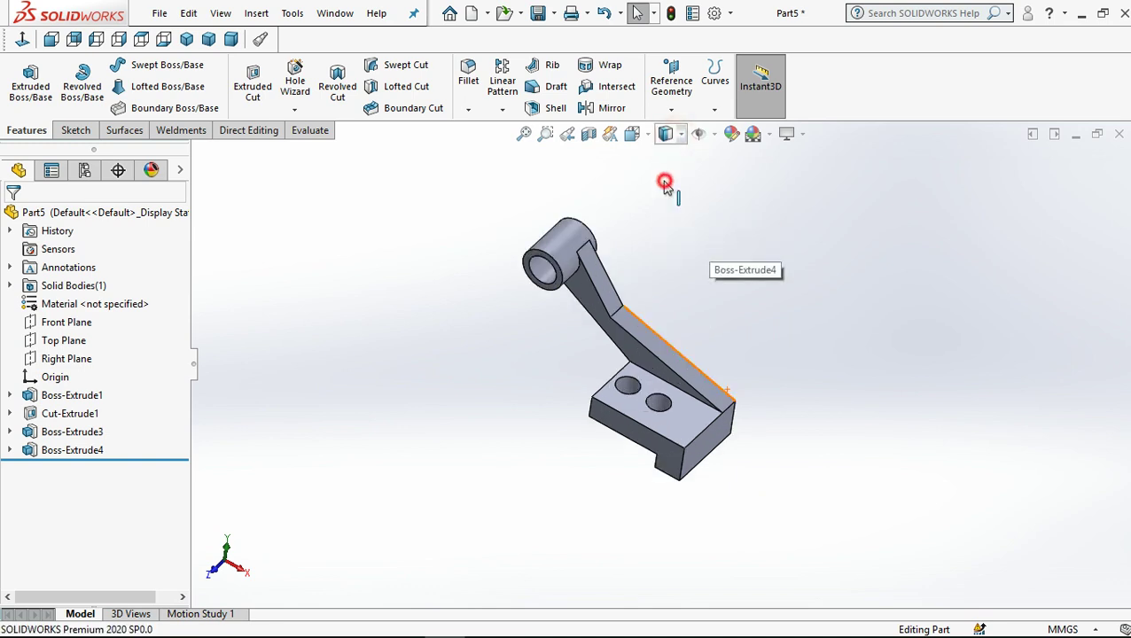
Step: Select the arm's slanted face and dismiss its appearance options
click(662, 363)
click(833, 273)
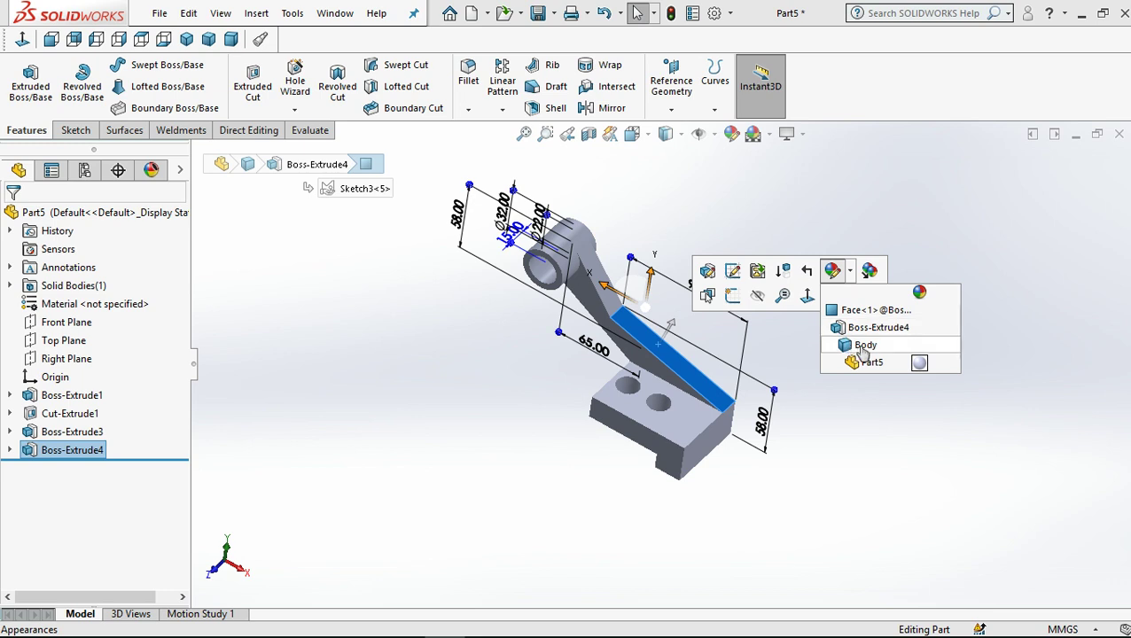
click(856, 188)
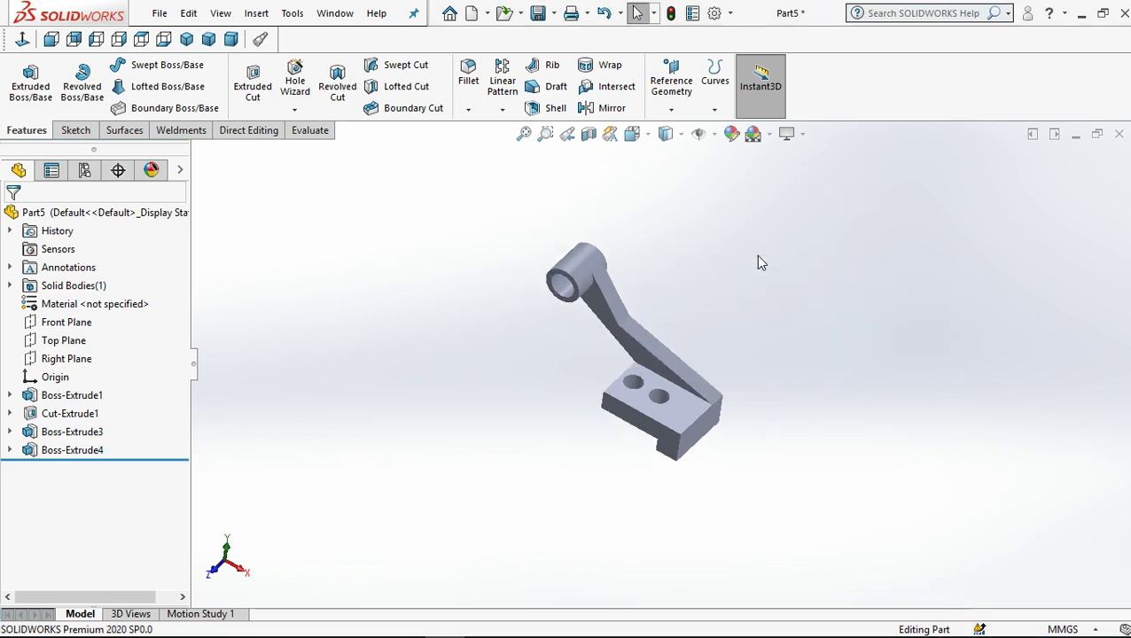